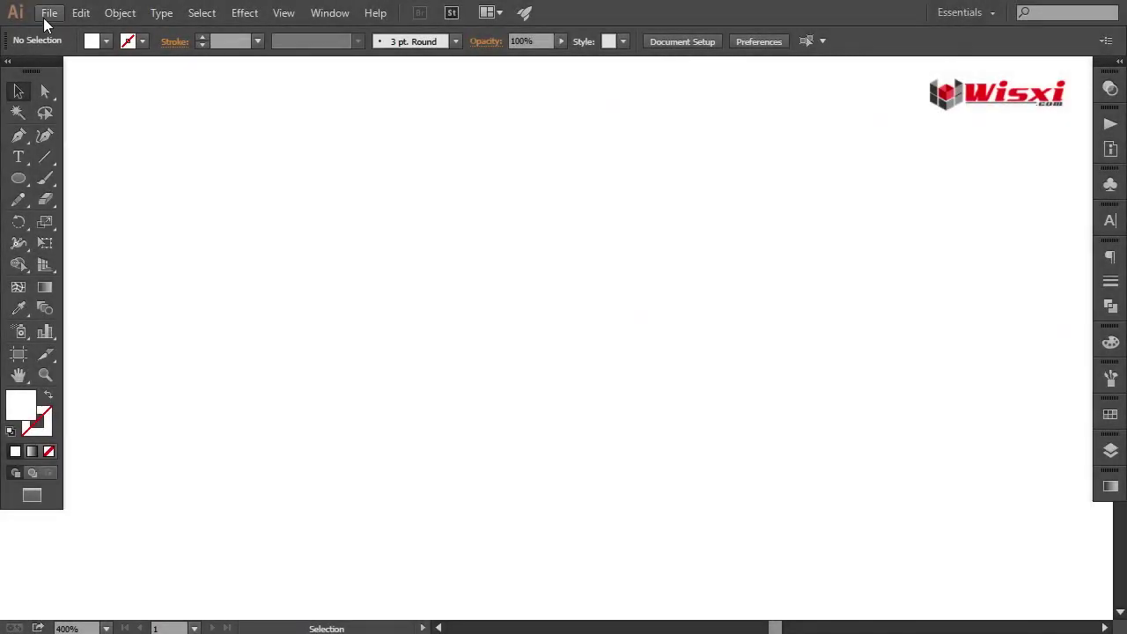
Start a new Print-profile document named 'CD cover design' with units in inches
click(46, 14)
click(77, 33)
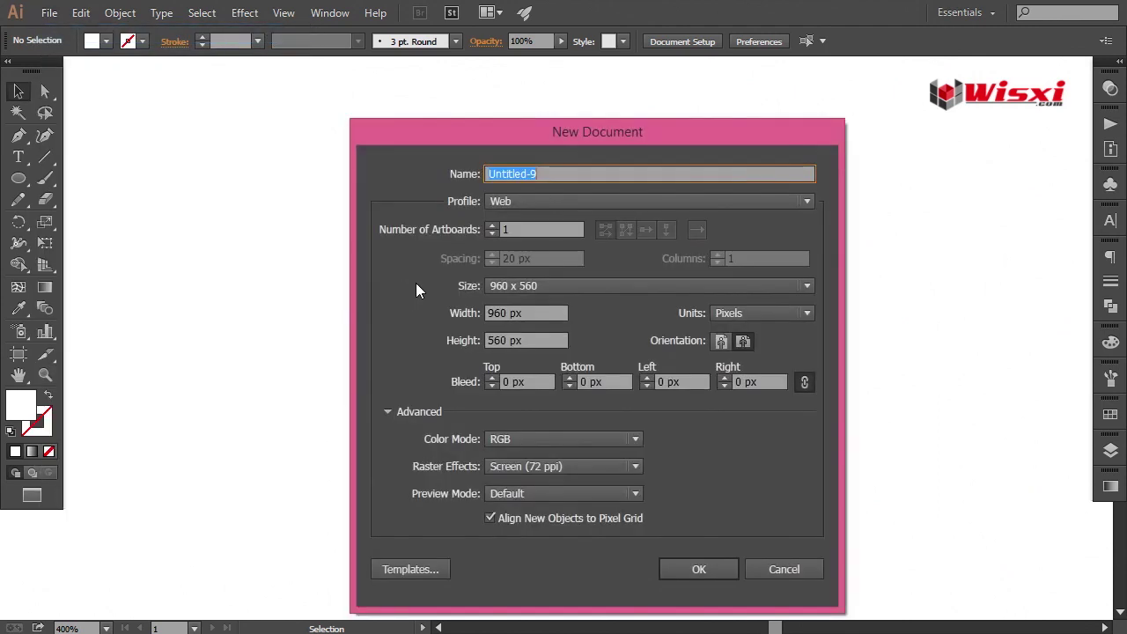
text(CD cover design)
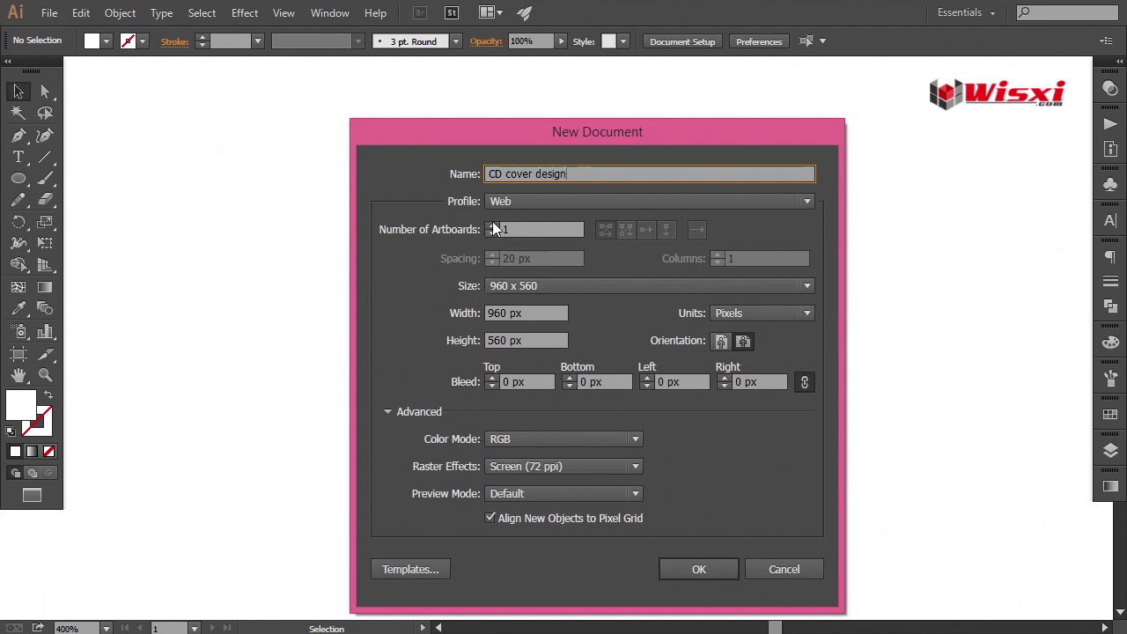
click(500, 199)
click(527, 240)
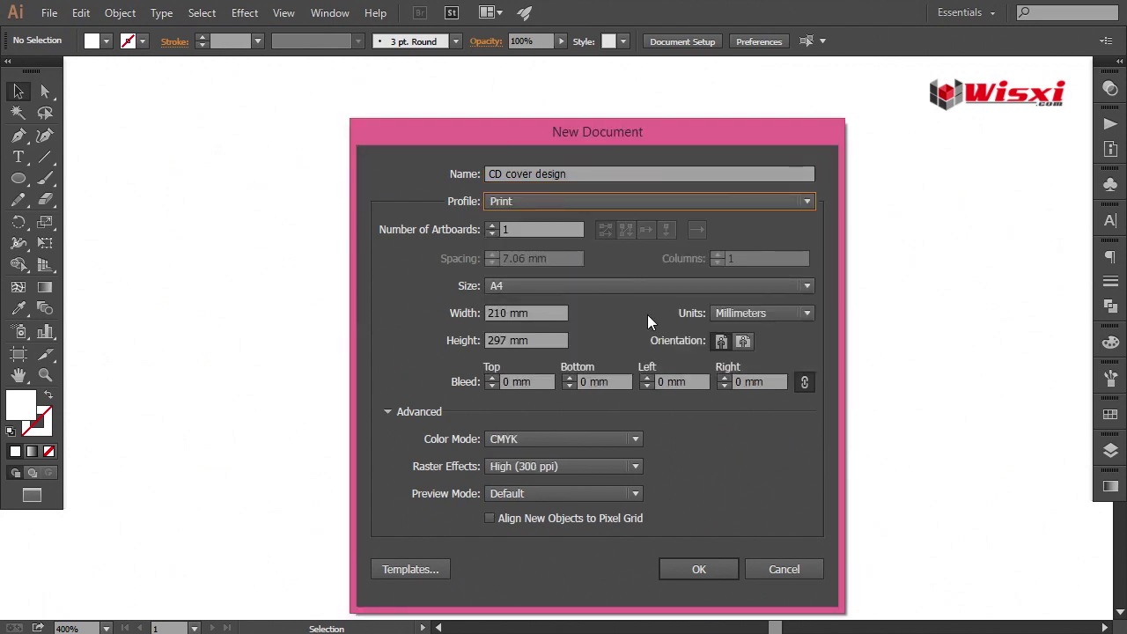
click(749, 314)
click(755, 368)
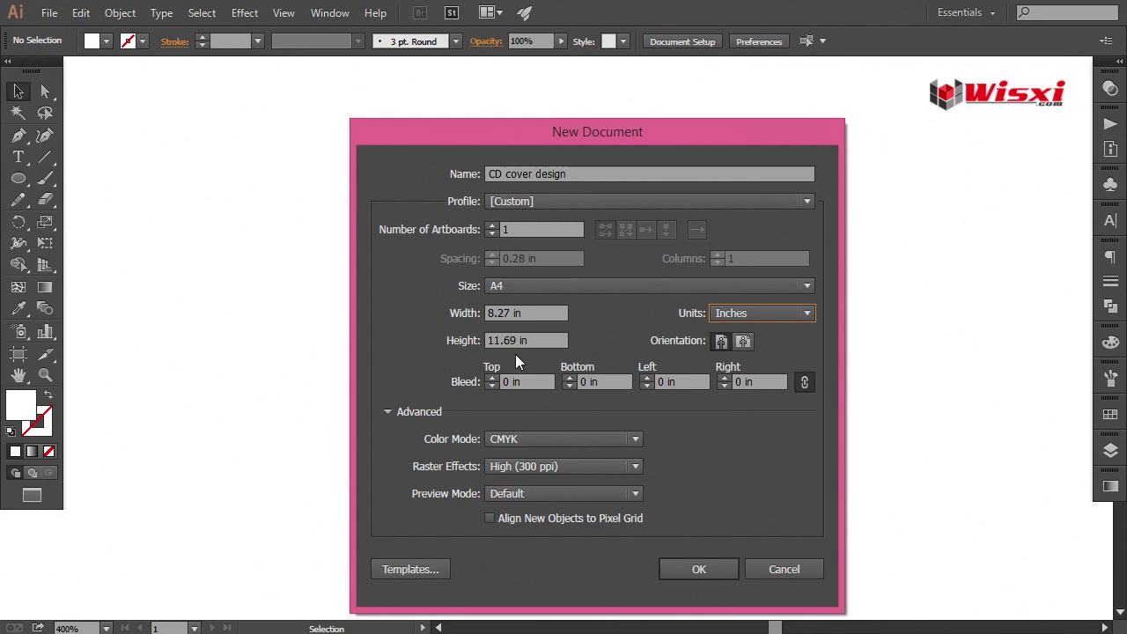
Make the artboard 5 × 5 in with 0.125 in bleed and create the document
click(503, 310)
text(5)
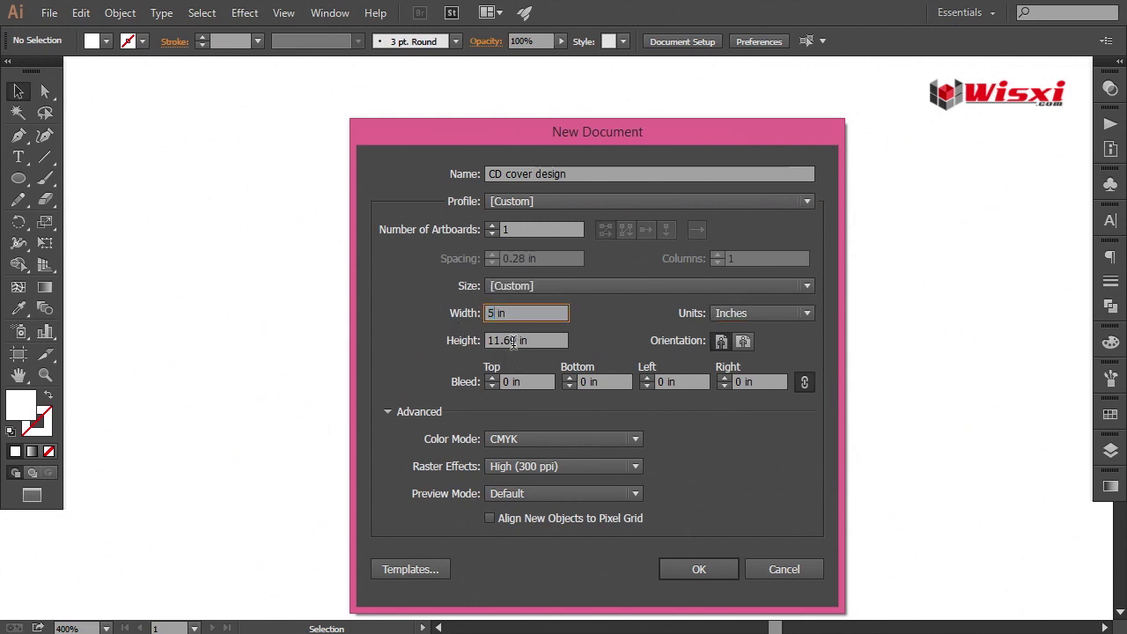
key(Tab)
text(5)
key(Tab)
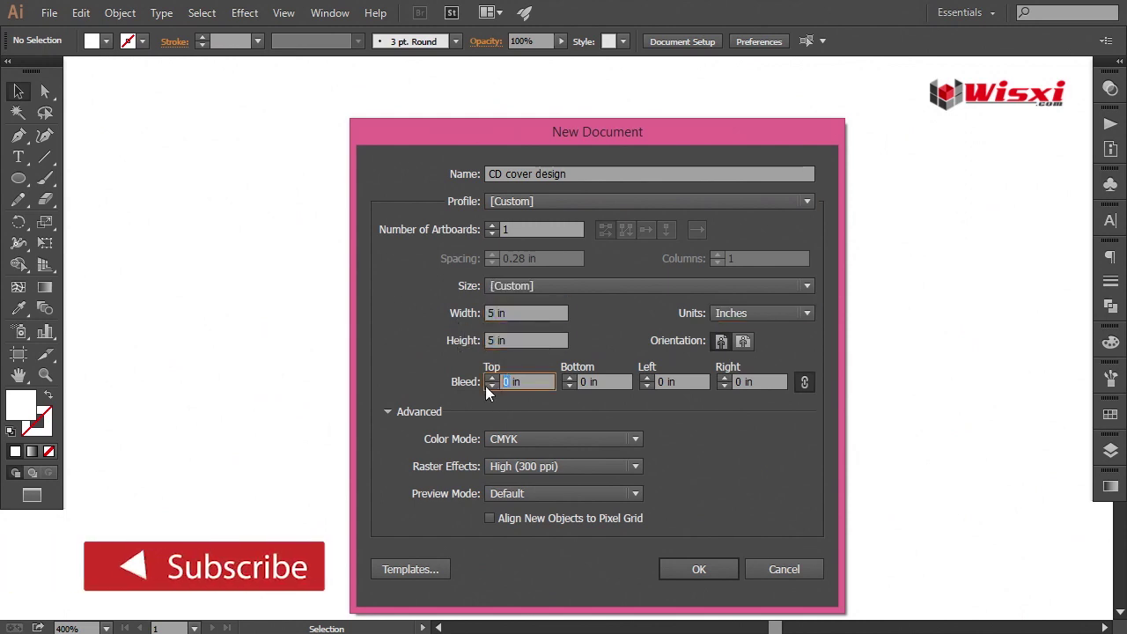
text(0.125)
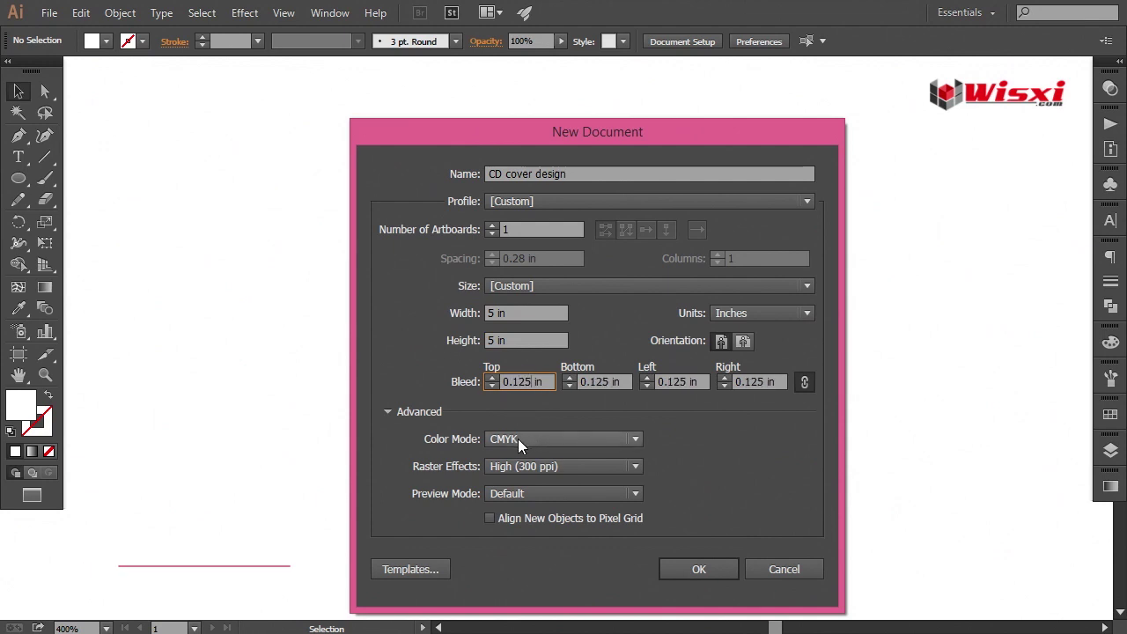
click(699, 571)
Paste the prepared swatches, MUSIC title and disc, and move them left of the artboard
key(ctrl+v)
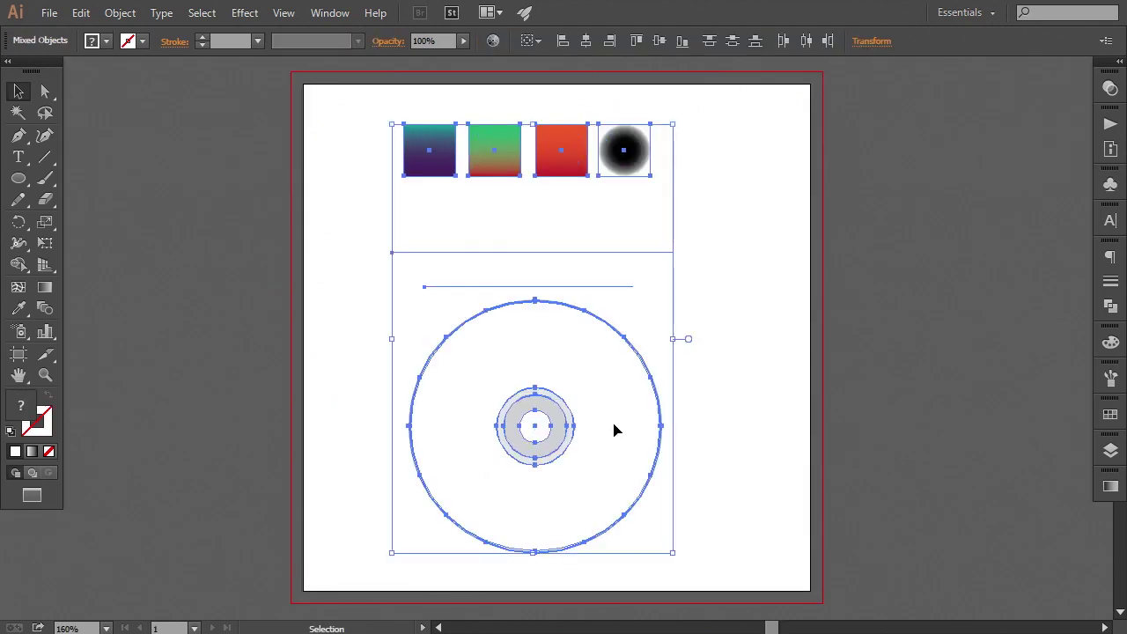
key(ctrl+minus)
drag(602, 420, 242, 419)
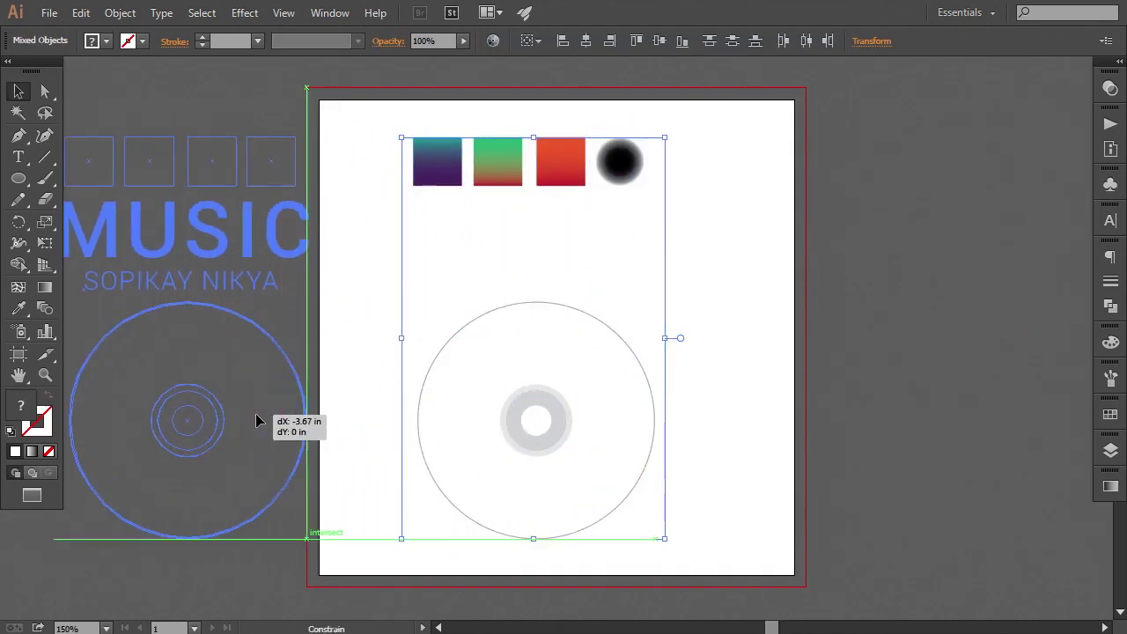
drag(511, 418, 615, 420)
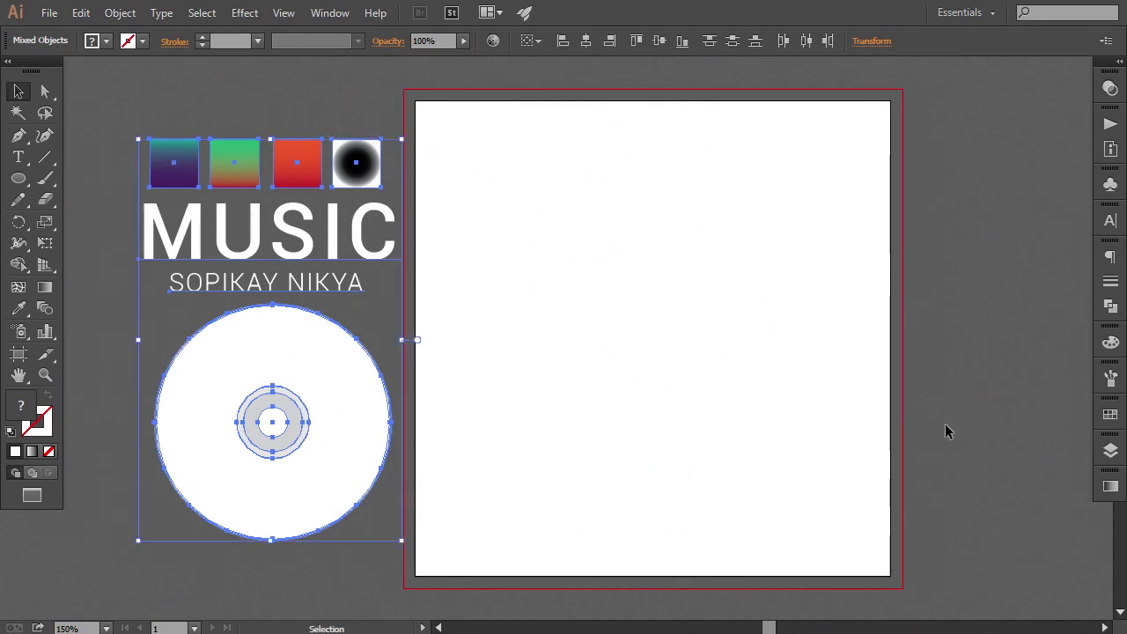
click(939, 418)
drag(934, 412, 911, 413)
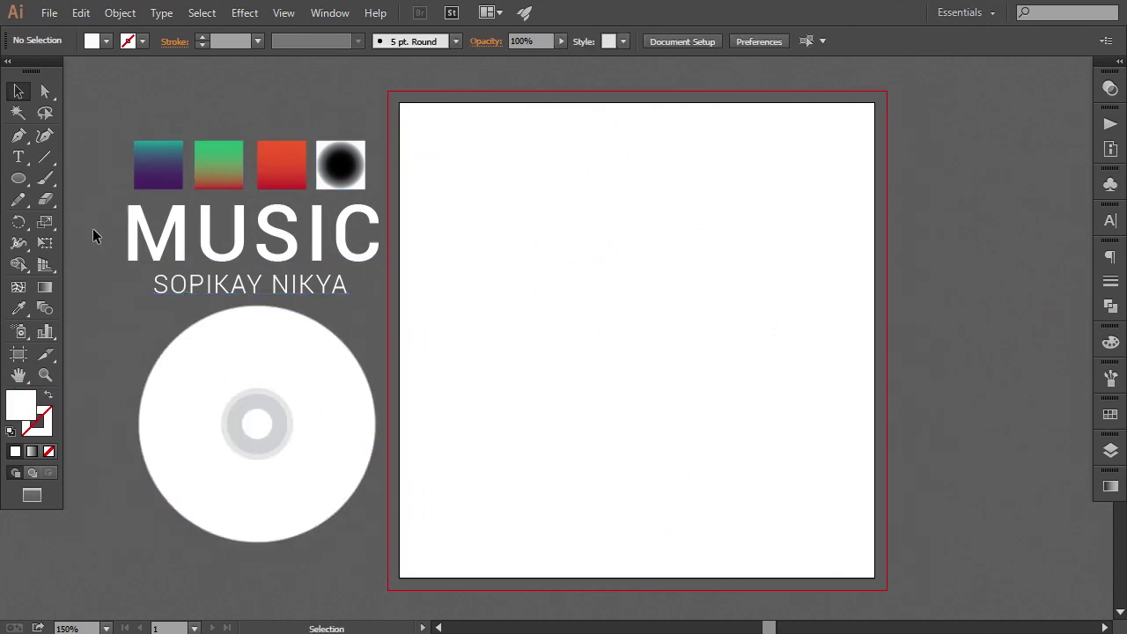
Pen a closed S-shaped band across the artboard and fill it with the purple-teal gradient
click(19, 135)
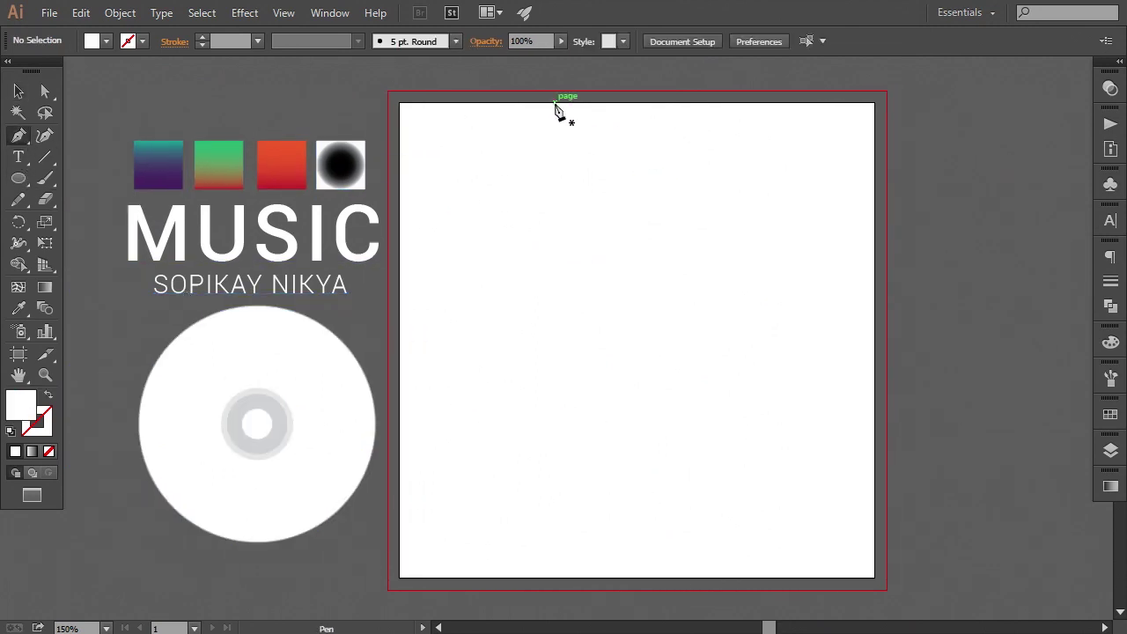
click(545, 103)
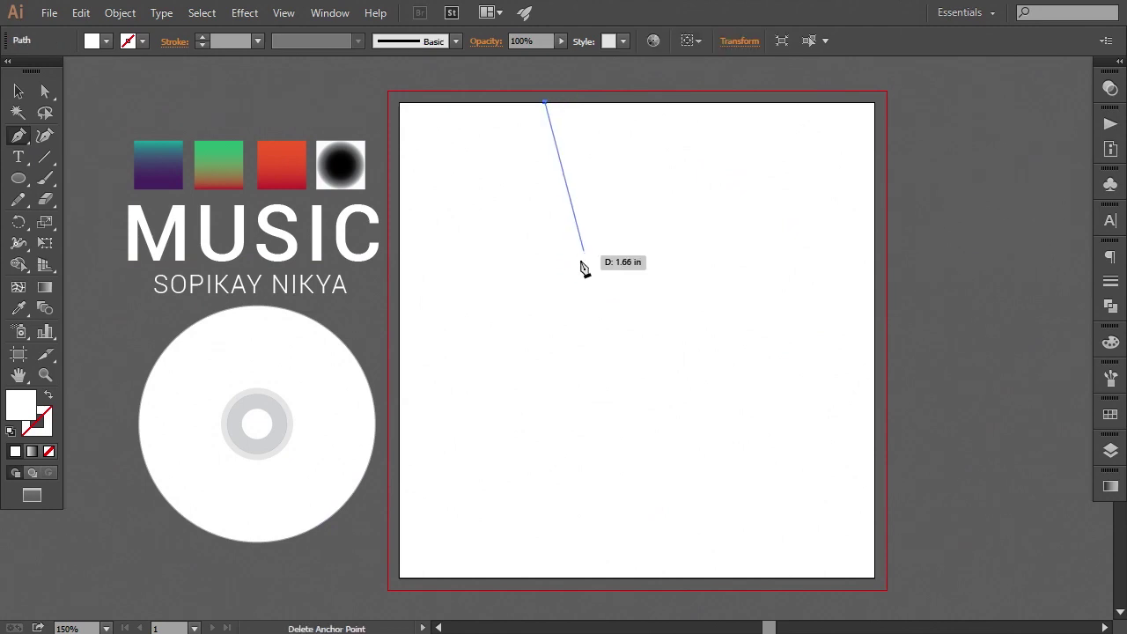
drag(607, 355, 596, 344)
key(ctrl+minus)
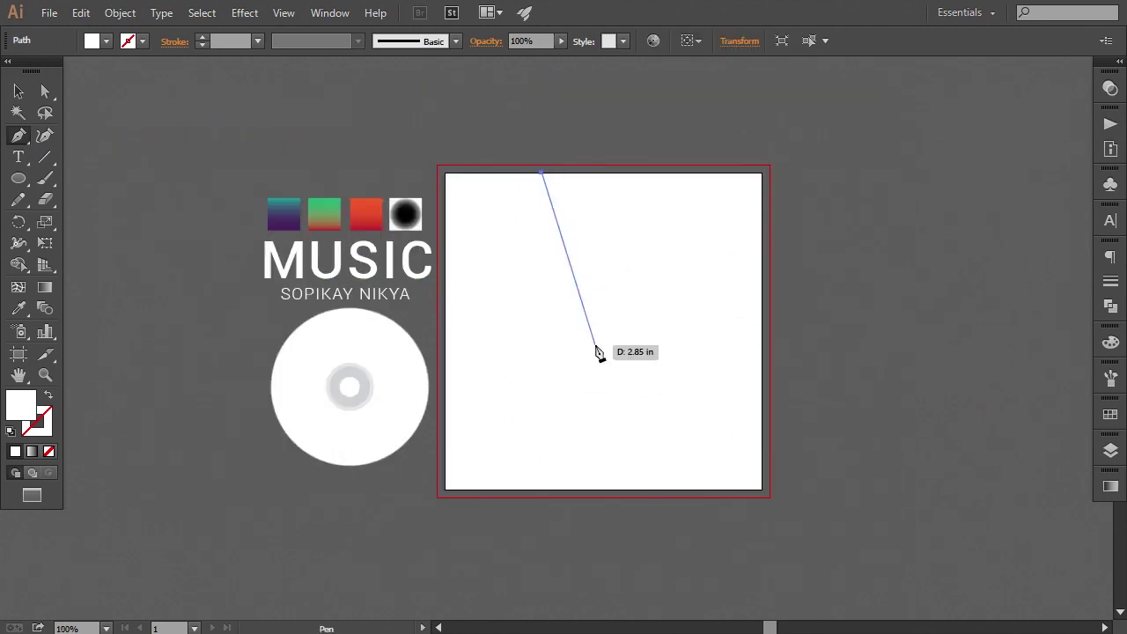
drag(592, 356, 476, 478)
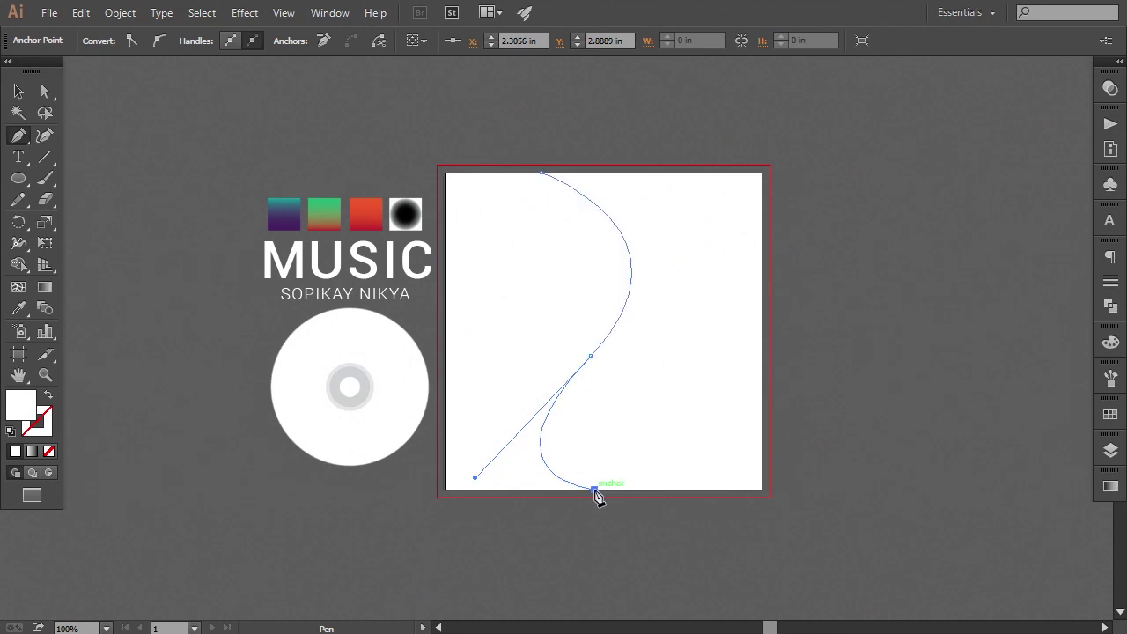
drag(595, 489, 623, 490)
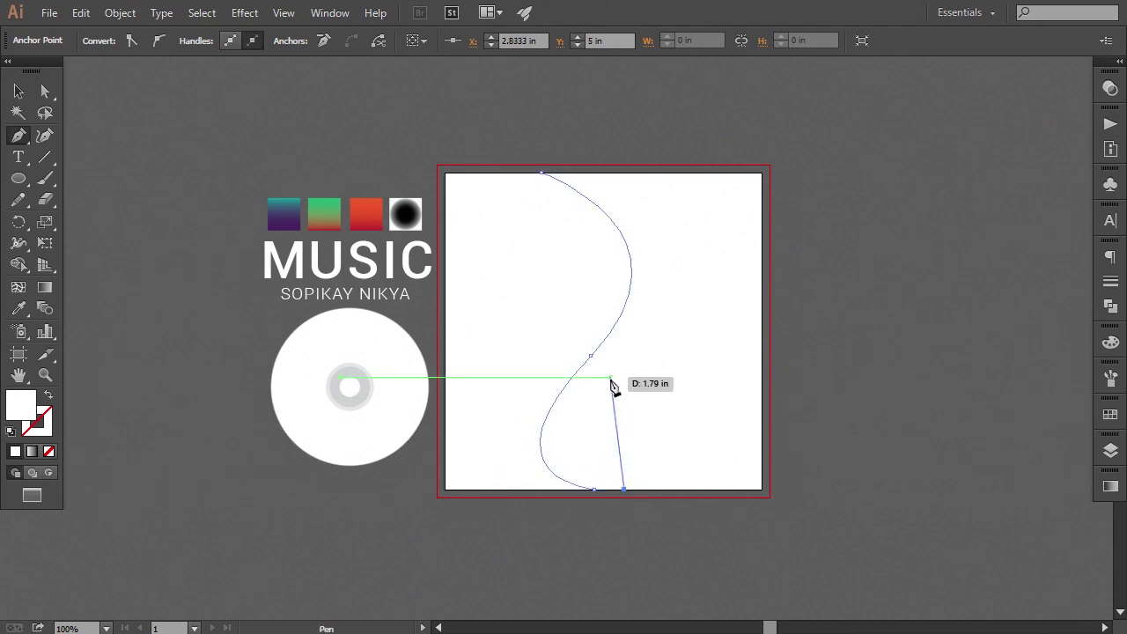
drag(610, 376, 669, 305)
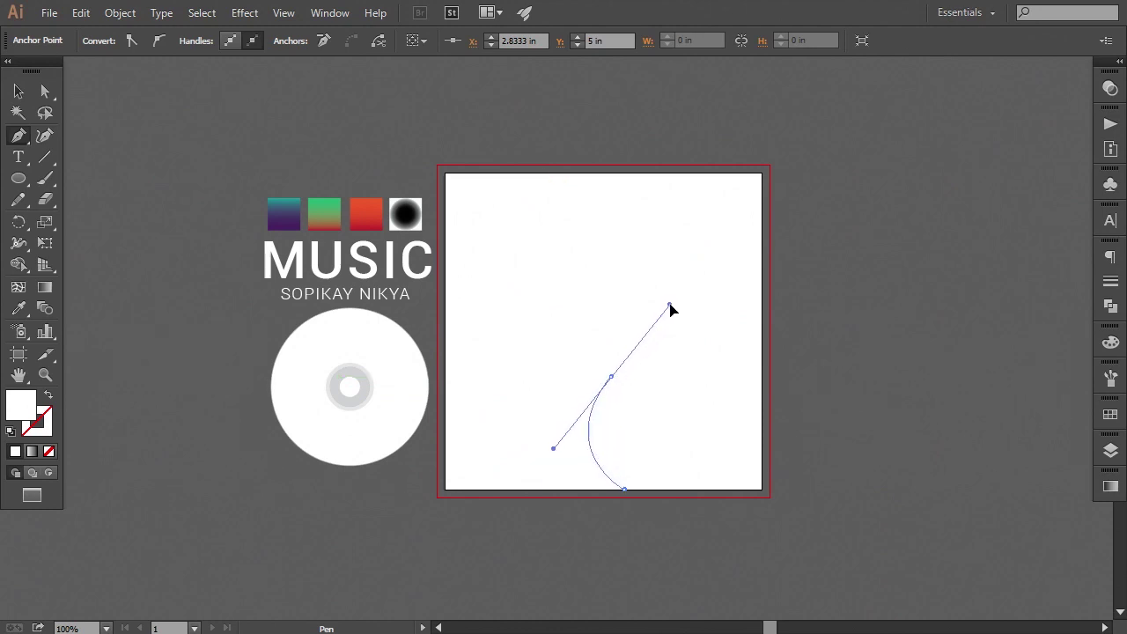
drag(636, 173, 541, 106)
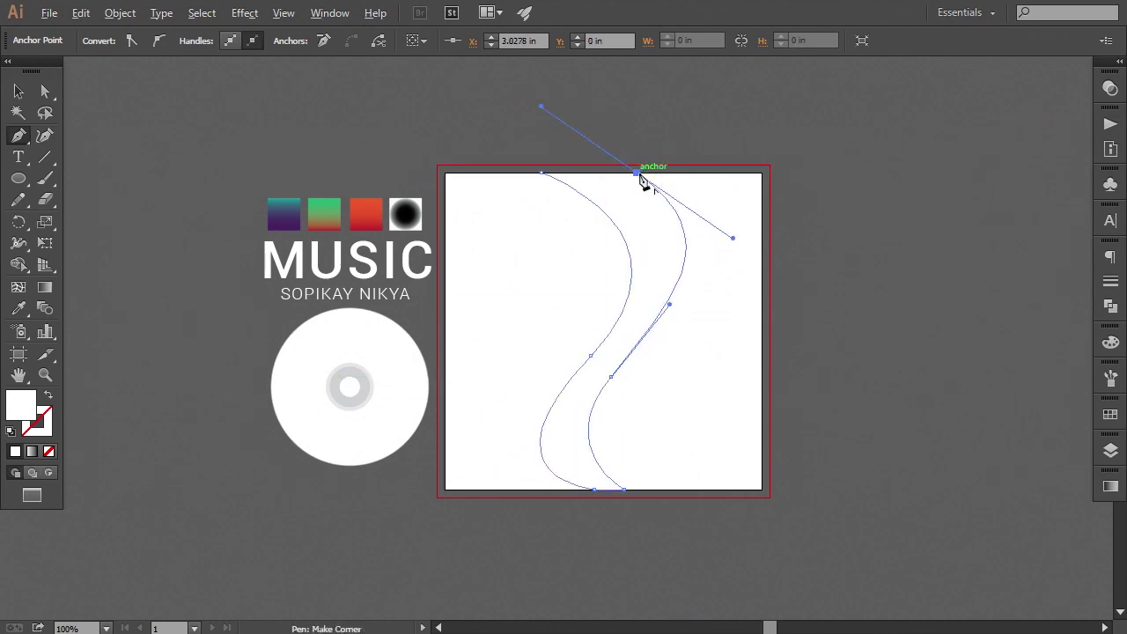
click(637, 174)
click(541, 173)
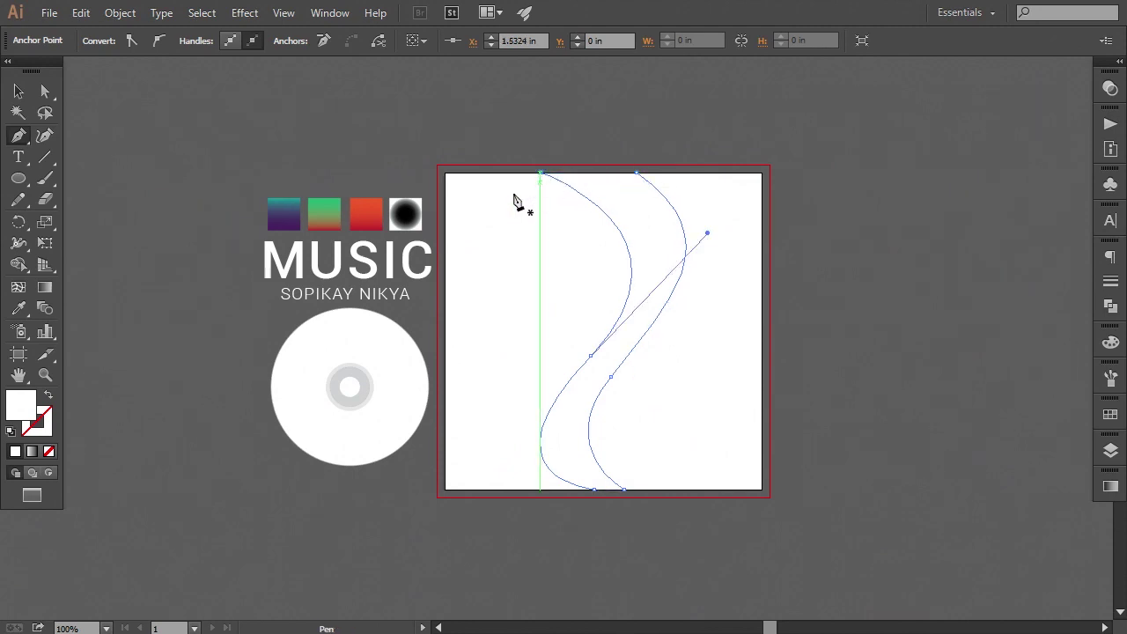
click(17, 310)
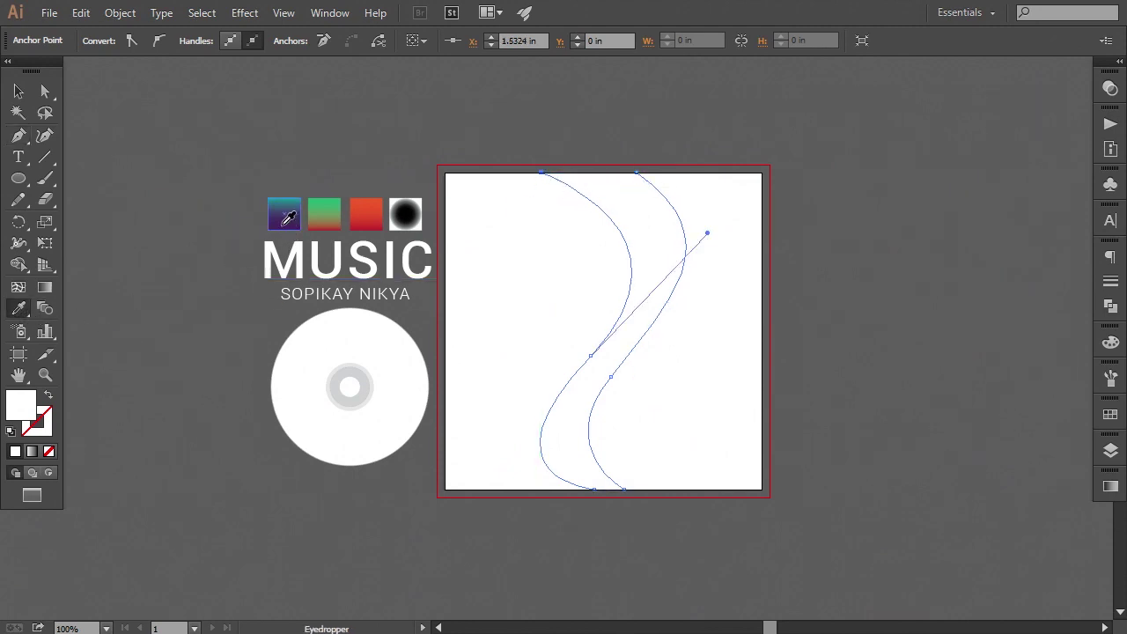
click(288, 220)
Zoom in and reshape the band's lower-left curve with Direct Selection
click(18, 90)
click(535, 456)
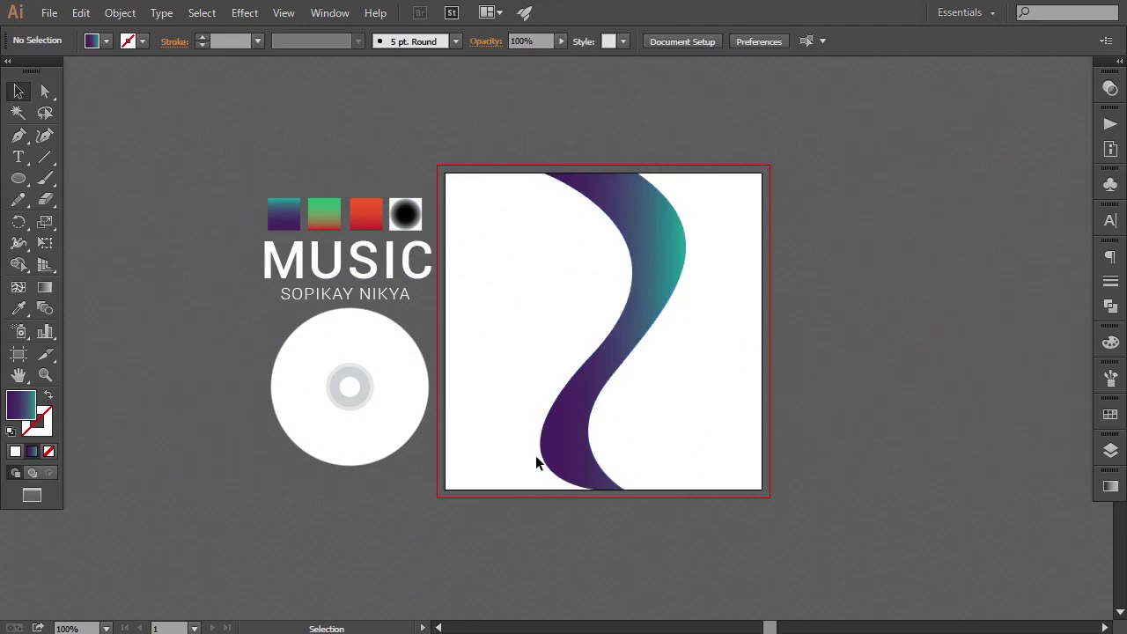
drag(645, 450, 611, 455)
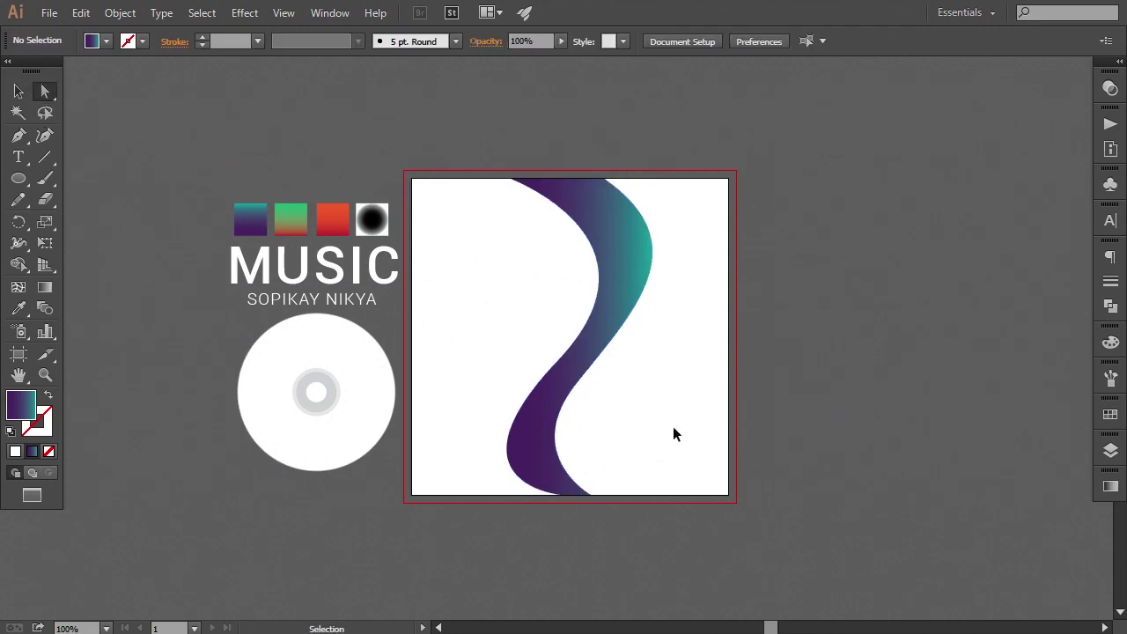
key(ctrl+plus)
mouse_move(625, 410)
mouse_down()
mouse_move(579, 412)
mouse_move(589, 422)
mouse_move(537, 393)
mouse_up()
click(579, 413)
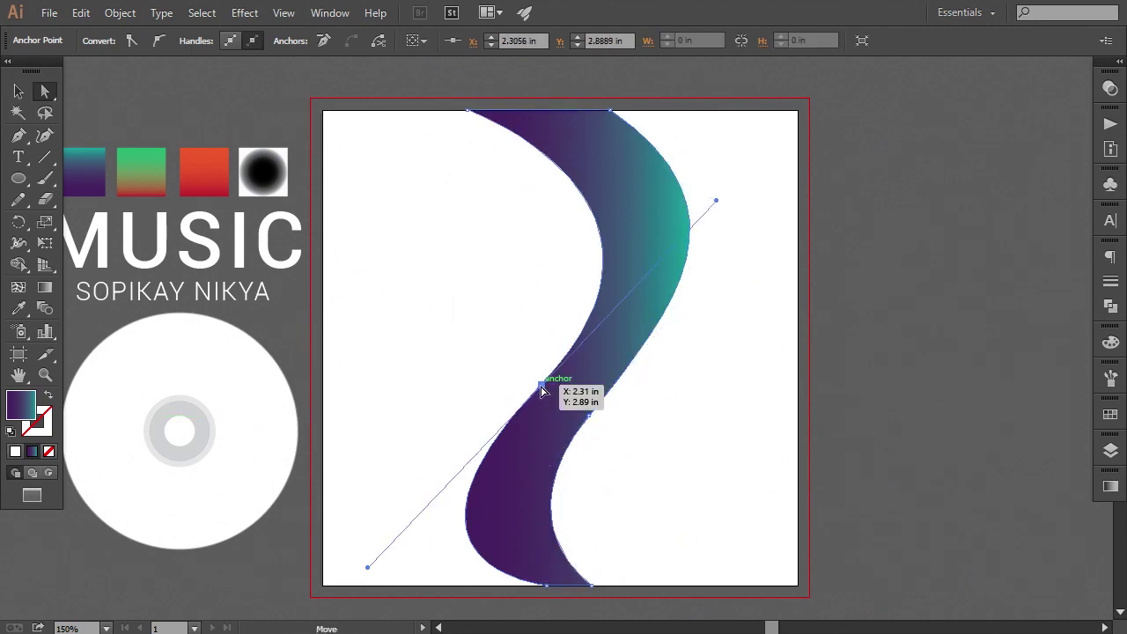
drag(671, 440, 634, 413)
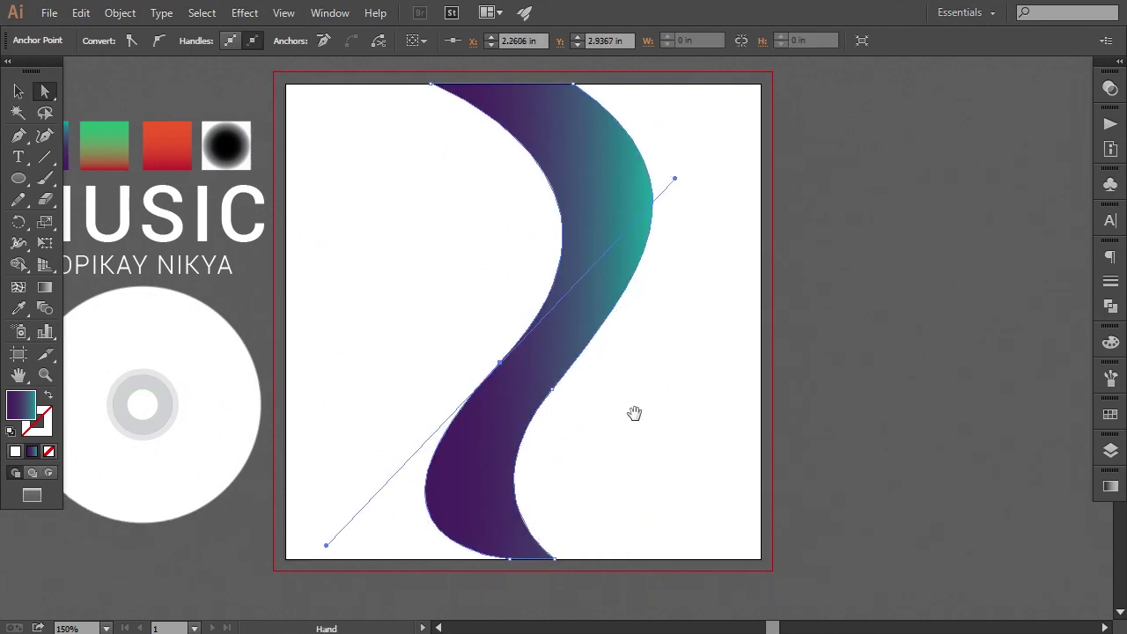
click(508, 559)
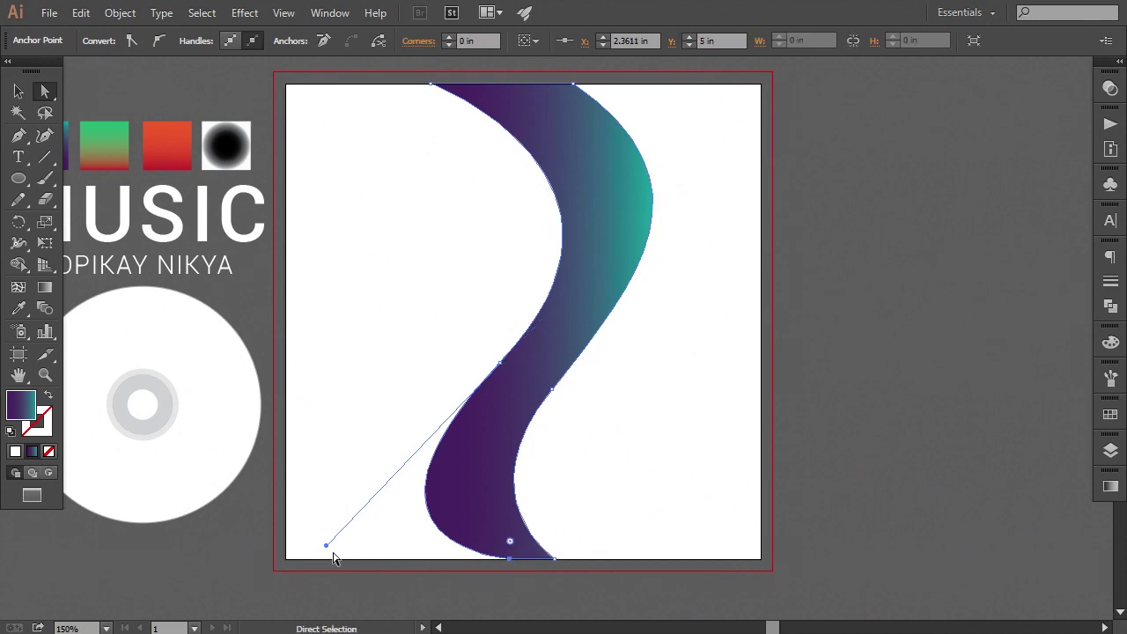
drag(324, 550, 351, 520)
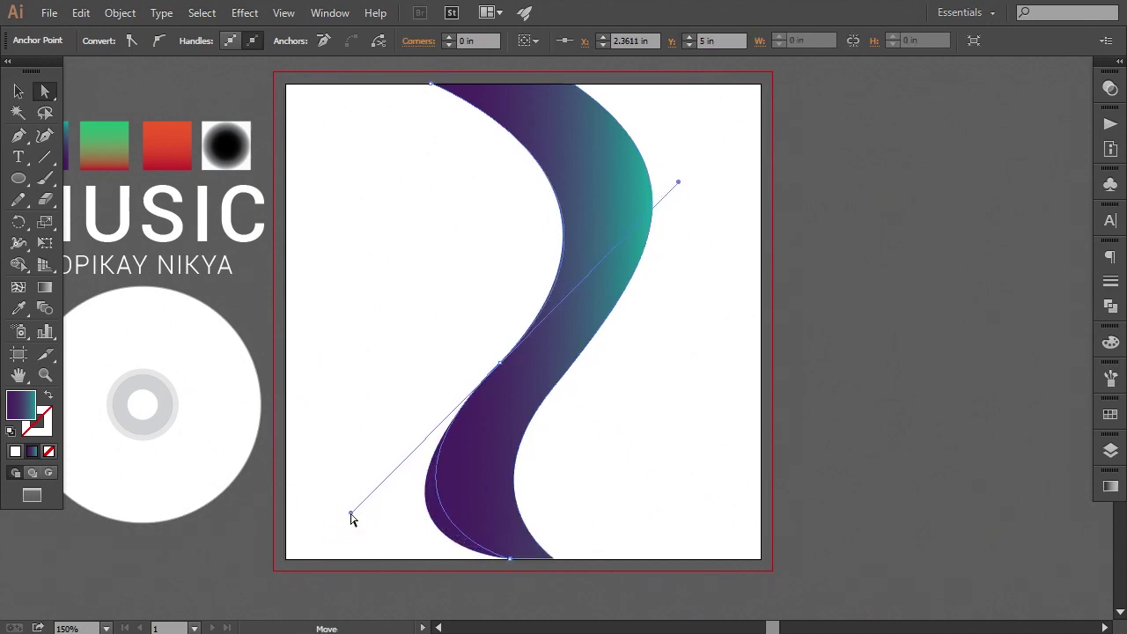
Adjust the band's right-edge curve and pull the top-right anchor's handle outward
click(553, 557)
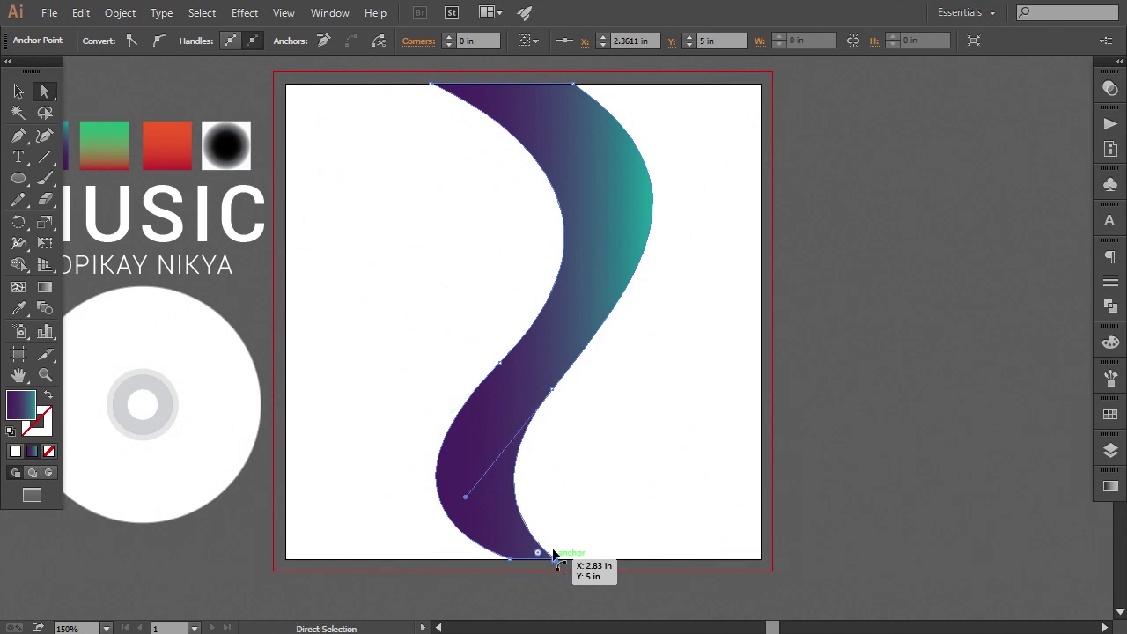
drag(466, 500, 449, 502)
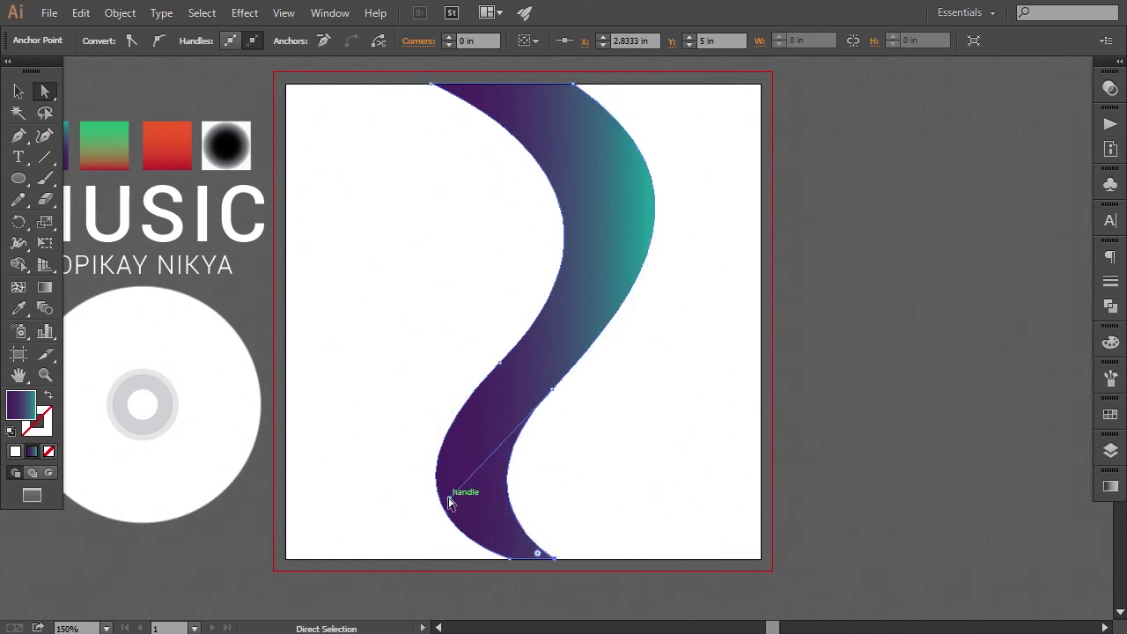
drag(448, 502, 446, 497)
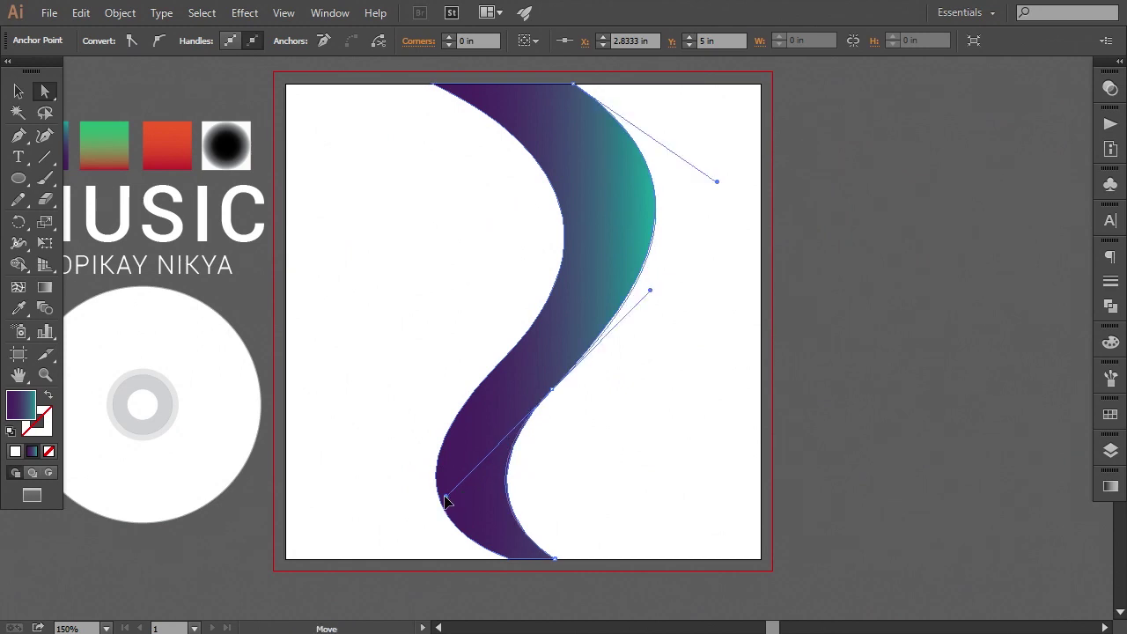
click(579, 84)
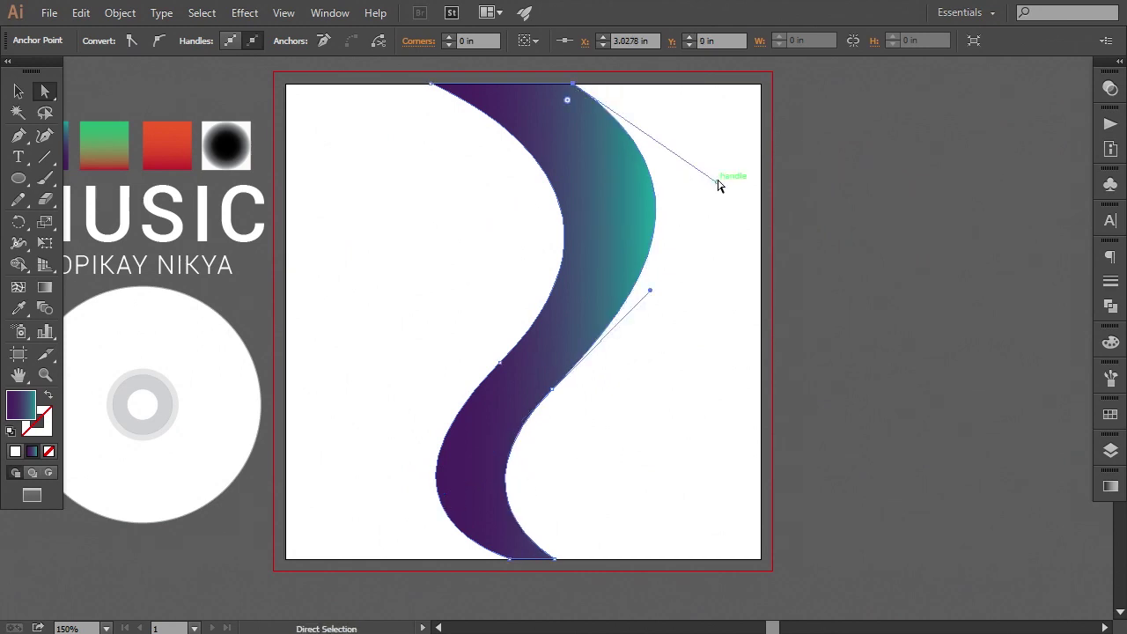
mouse_move(719, 183)
mouse_down()
mouse_move(733, 168)
mouse_move(720, 174)
mouse_up()
Begin a second wave shape, curving down from the cover's top edge to its bottom
click(738, 310)
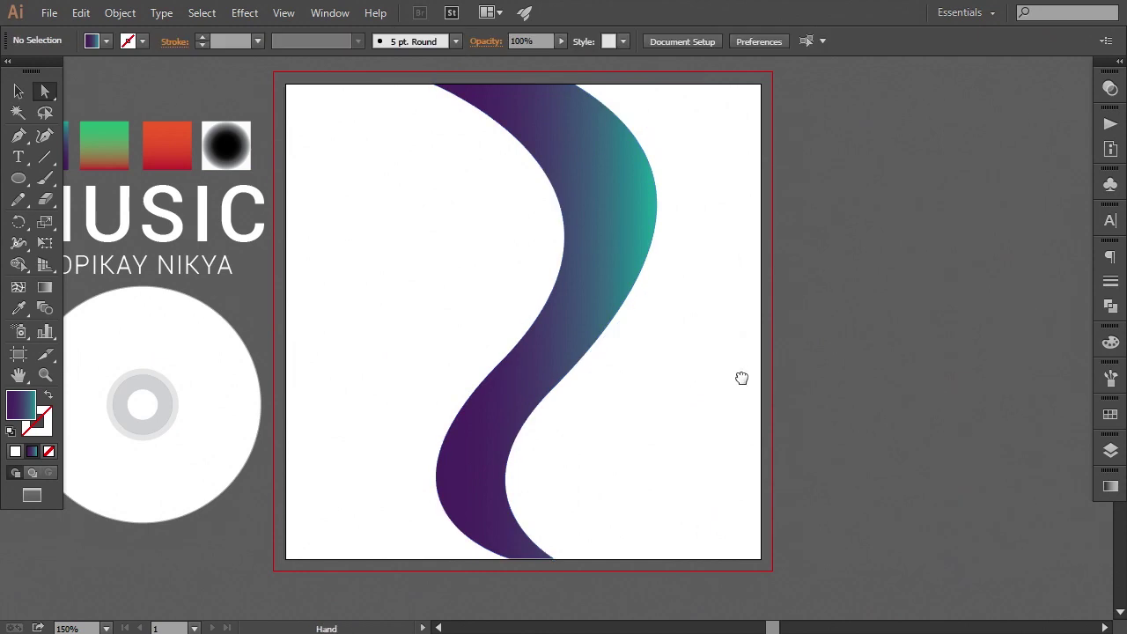
drag(740, 380, 676, 410)
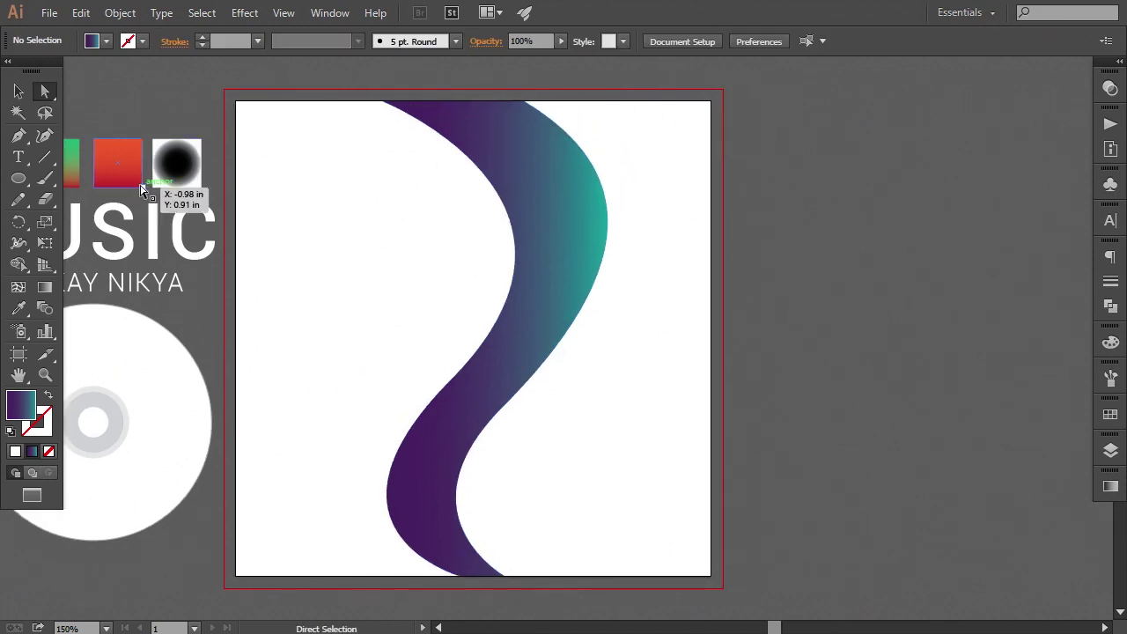
click(18, 135)
drag(614, 368, 583, 376)
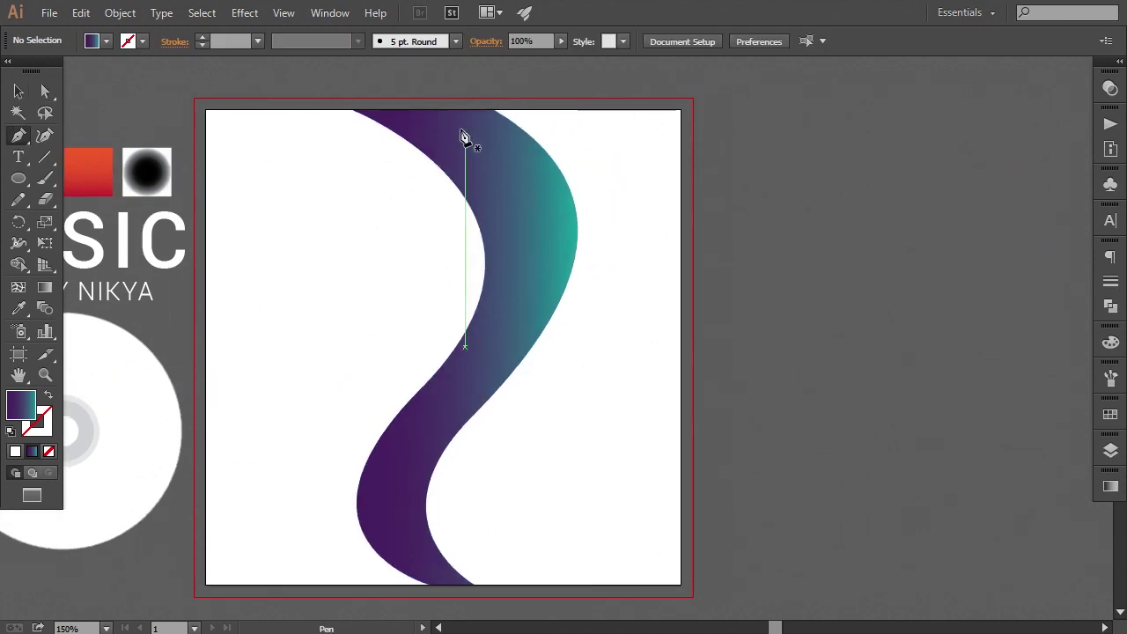
click(456, 111)
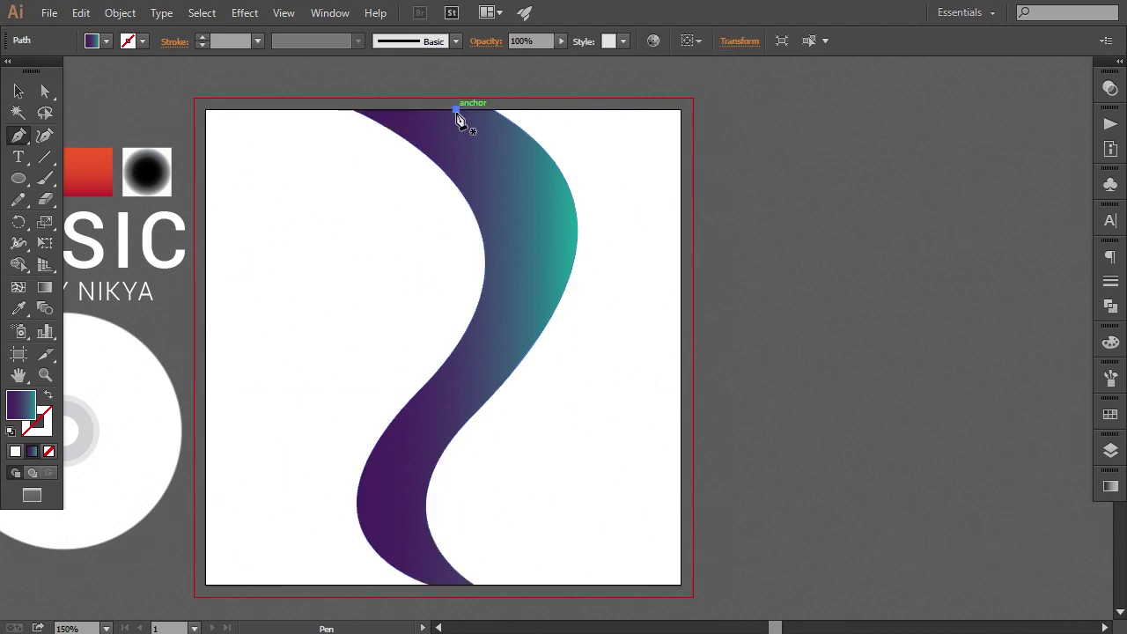
drag(533, 286, 488, 422)
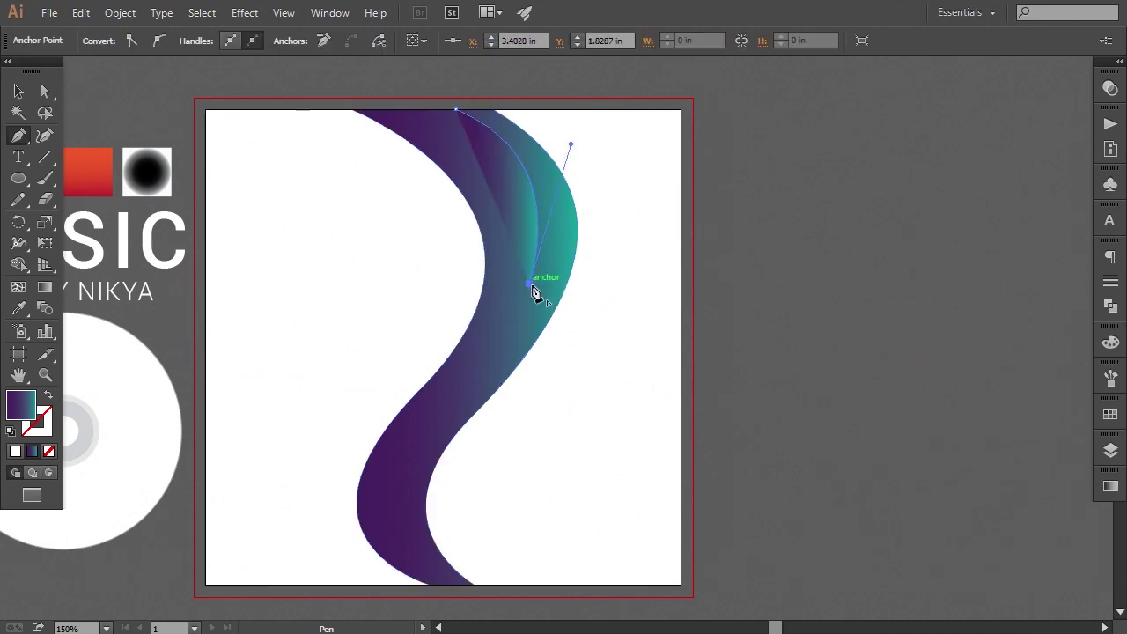
mouse_move(401, 453)
mouse_down()
mouse_move(437, 527)
mouse_move(418, 545)
mouse_move(402, 455)
mouse_up()
mouse_move(433, 528)
mouse_down()
mouse_move(449, 555)
mouse_move(500, 544)
mouse_up()
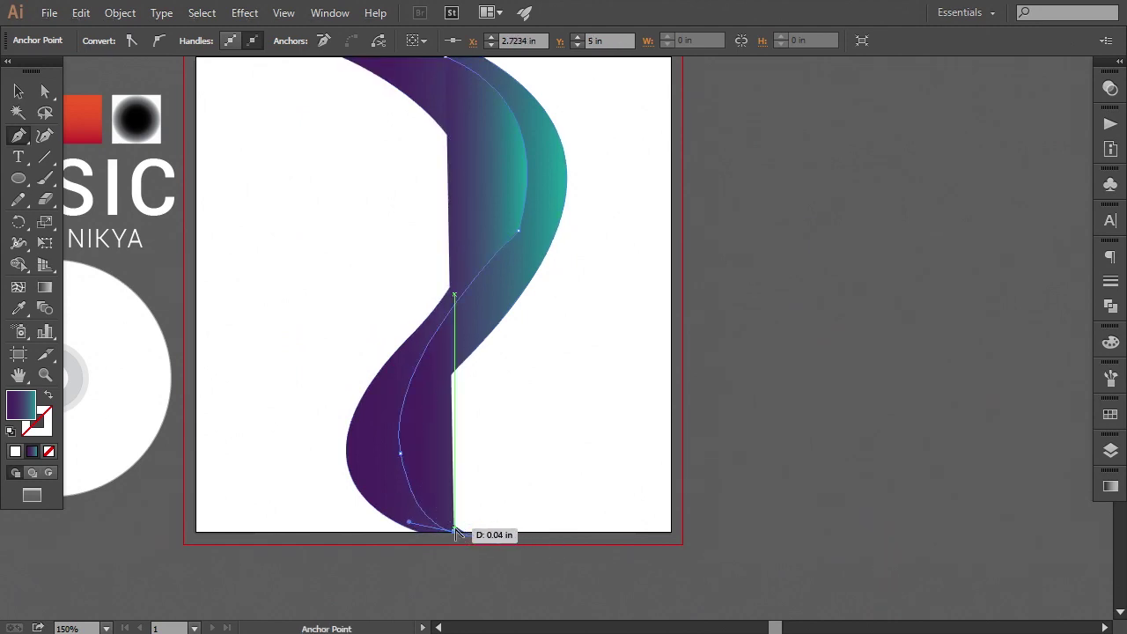
Add curved points back up the right side and close the second wave shape
click(456, 532)
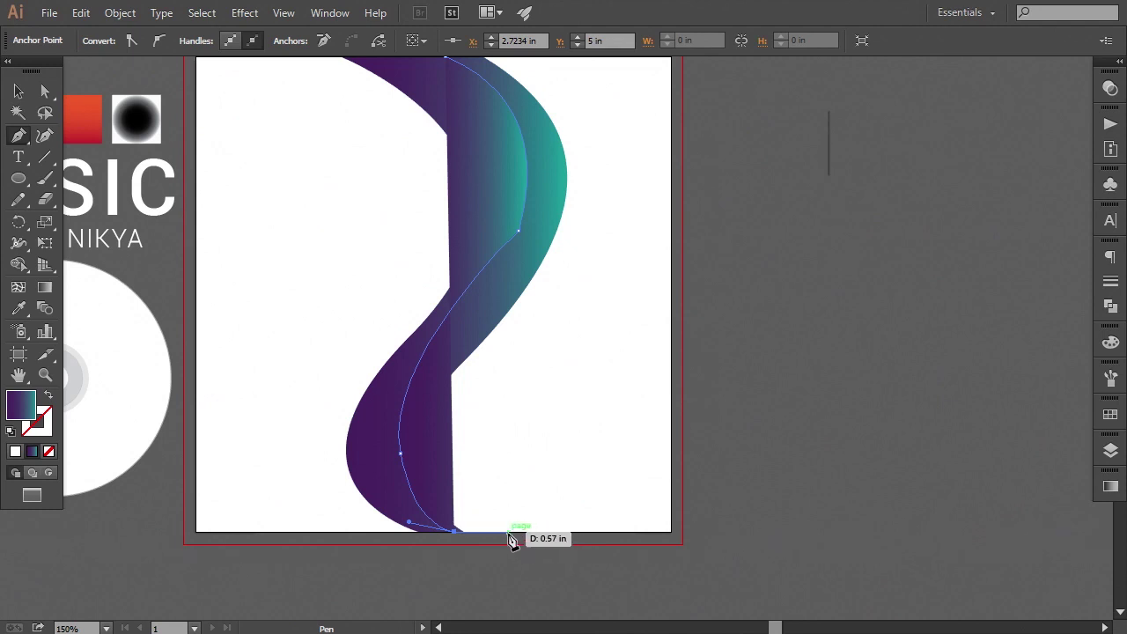
drag(508, 533, 499, 504)
mouse_move(492, 370)
mouse_down()
mouse_move(581, 290)
mouse_move(574, 463)
mouse_up()
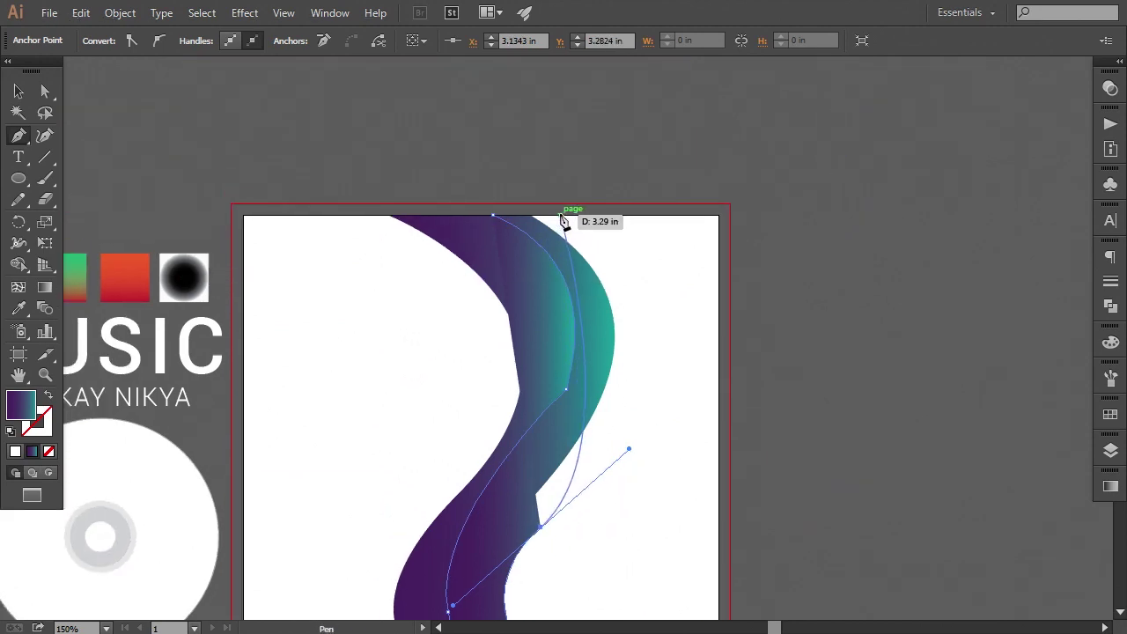
drag(566, 215, 411, 139)
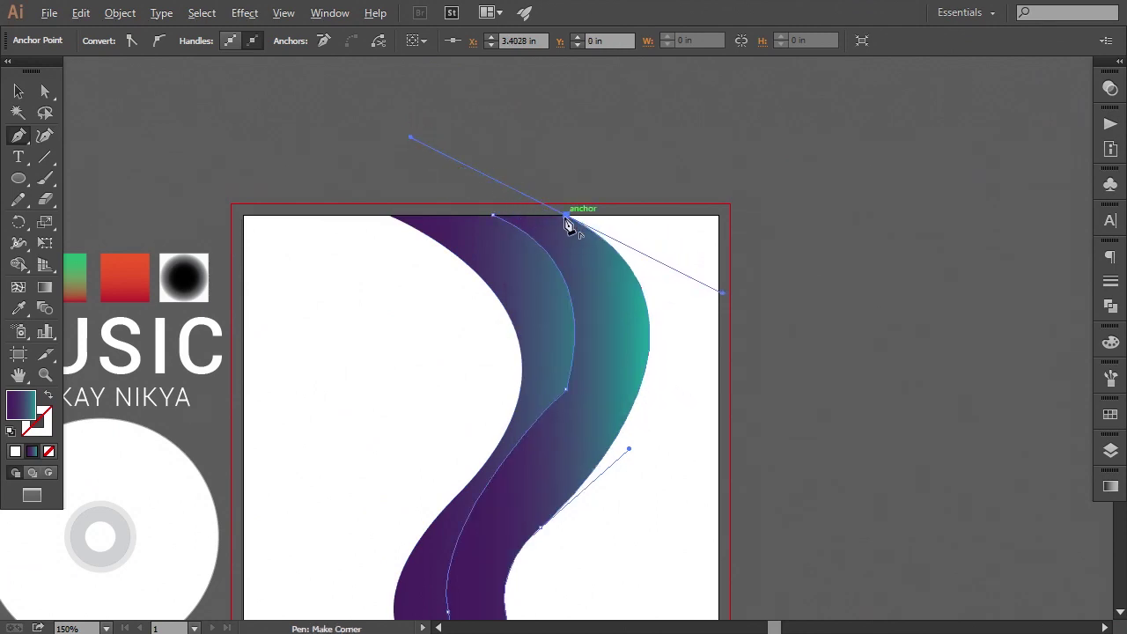
drag(567, 214, 496, 221)
scroll(496, 221, down, 3)
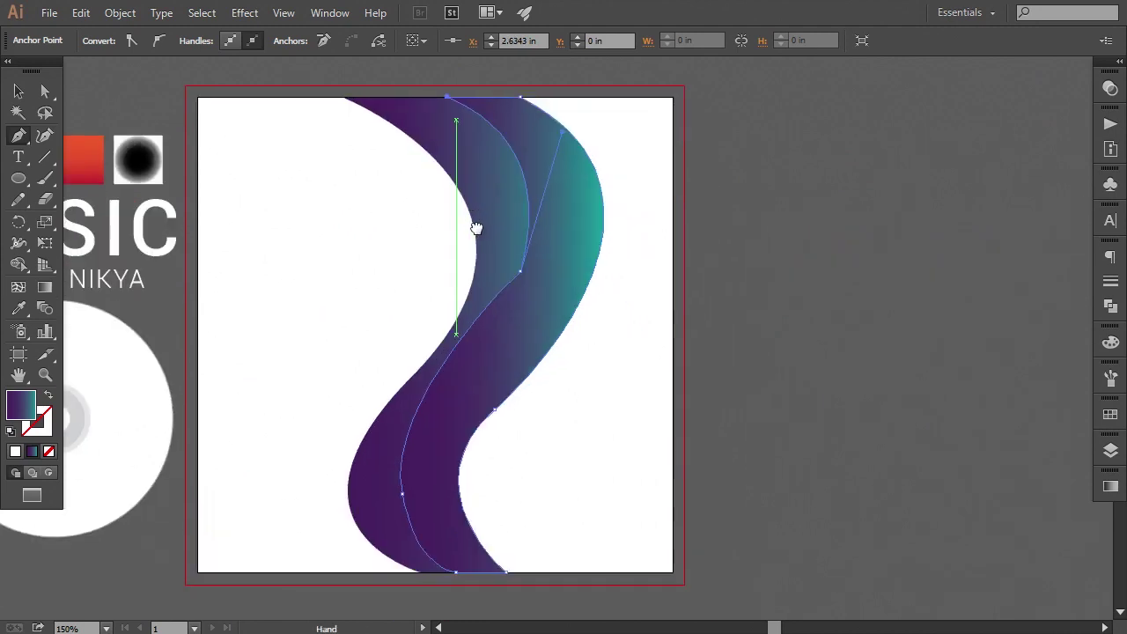
click(20, 92)
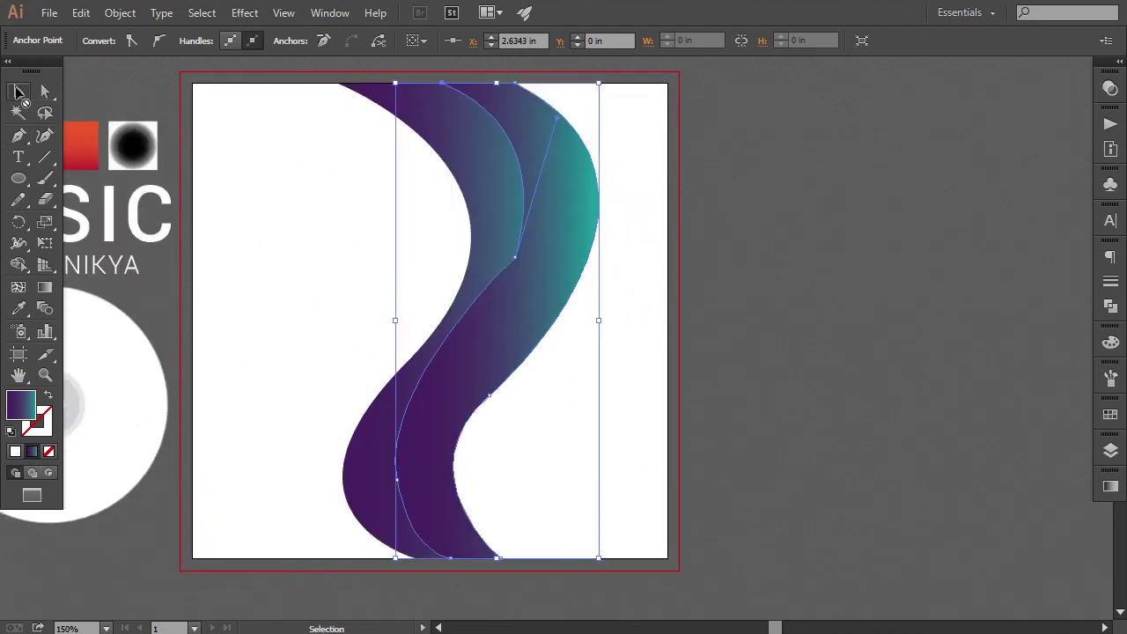
Send the new wave behind the original band
right_click(527, 356)
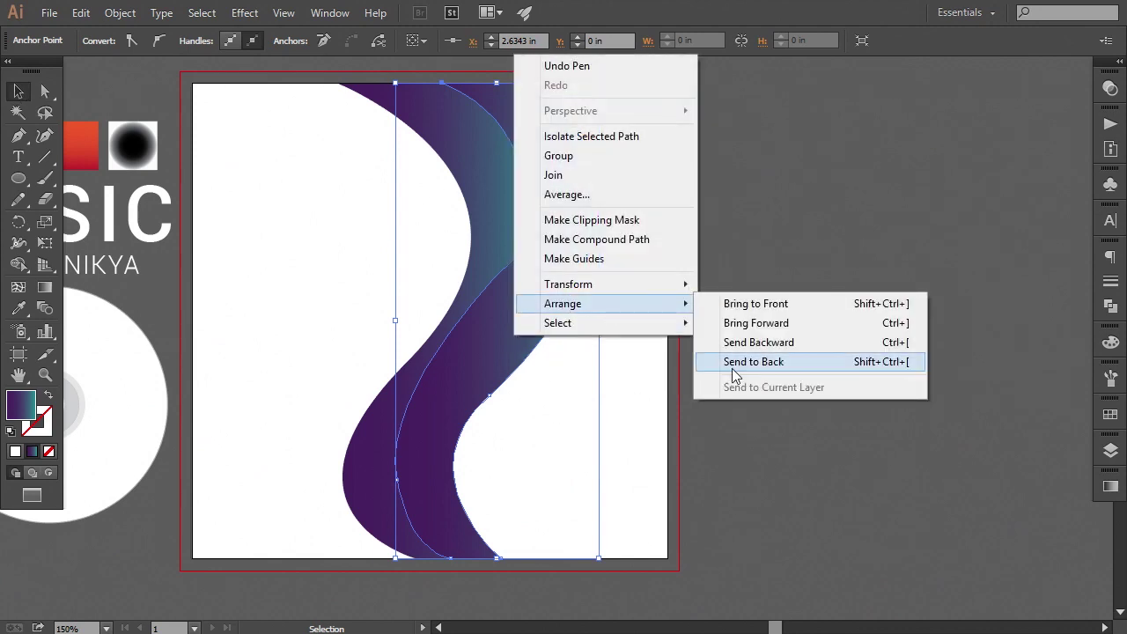
click(732, 368)
drag(640, 377, 719, 421)
click(720, 420)
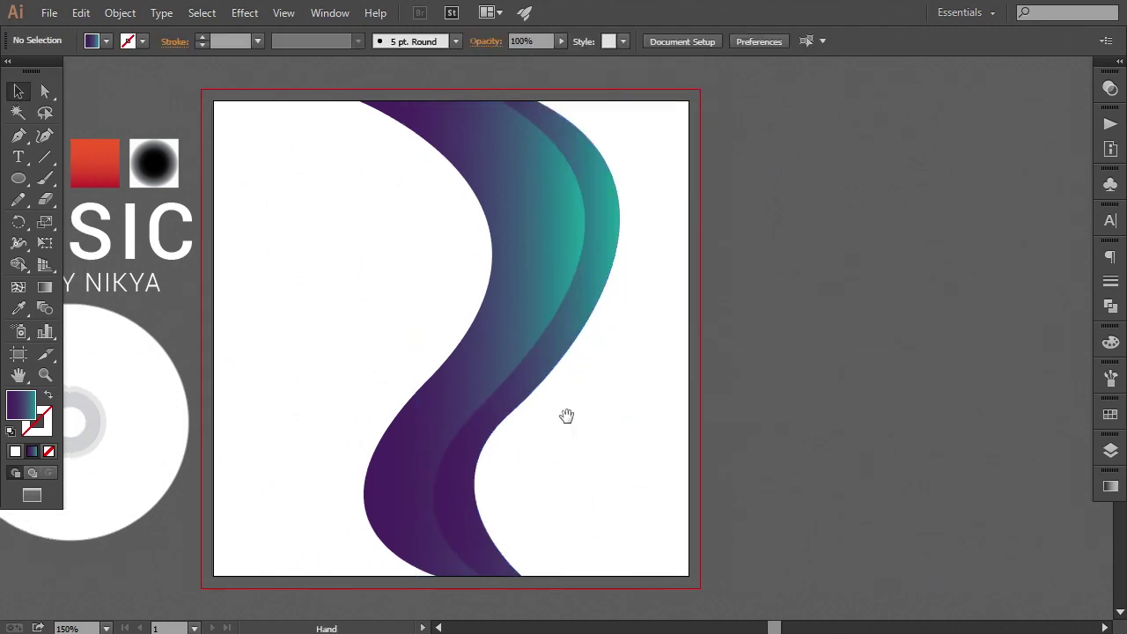
drag(338, 238, 368, 271)
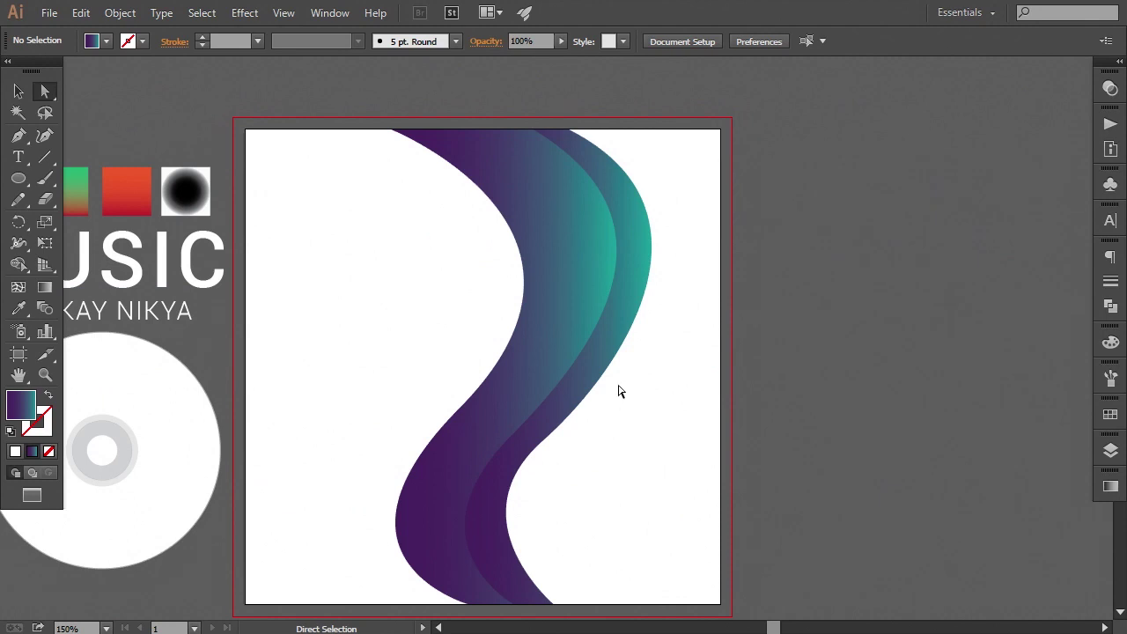
Adjust the front wave's top and middle curve handles to smooth its S-bend
click(625, 314)
click(568, 130)
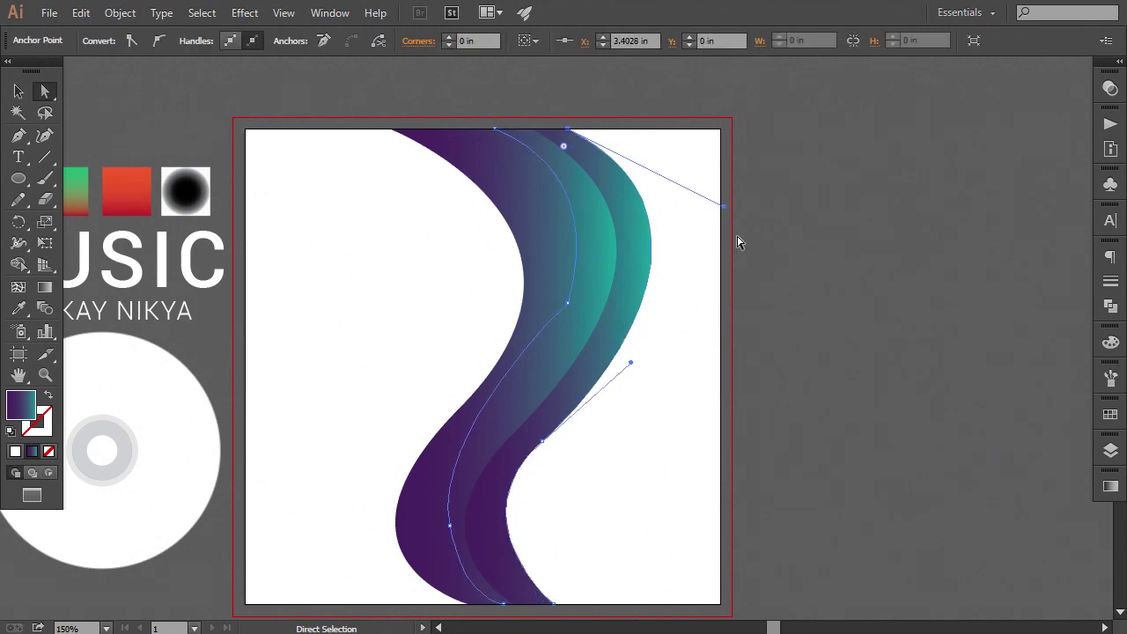
drag(725, 214, 711, 210)
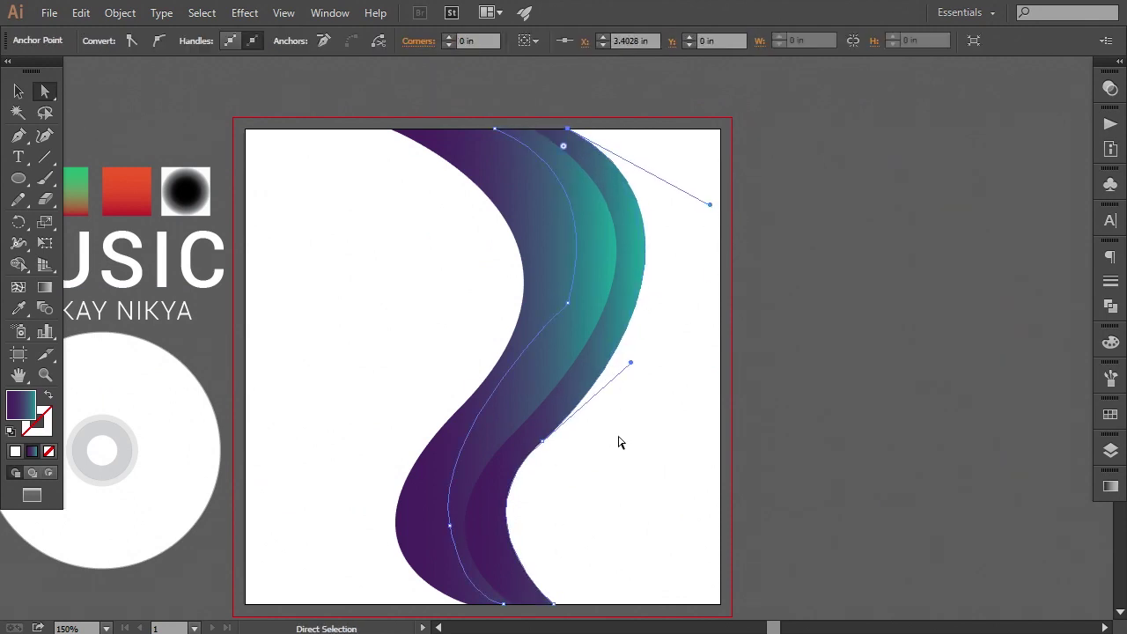
drag(542, 442, 429, 537)
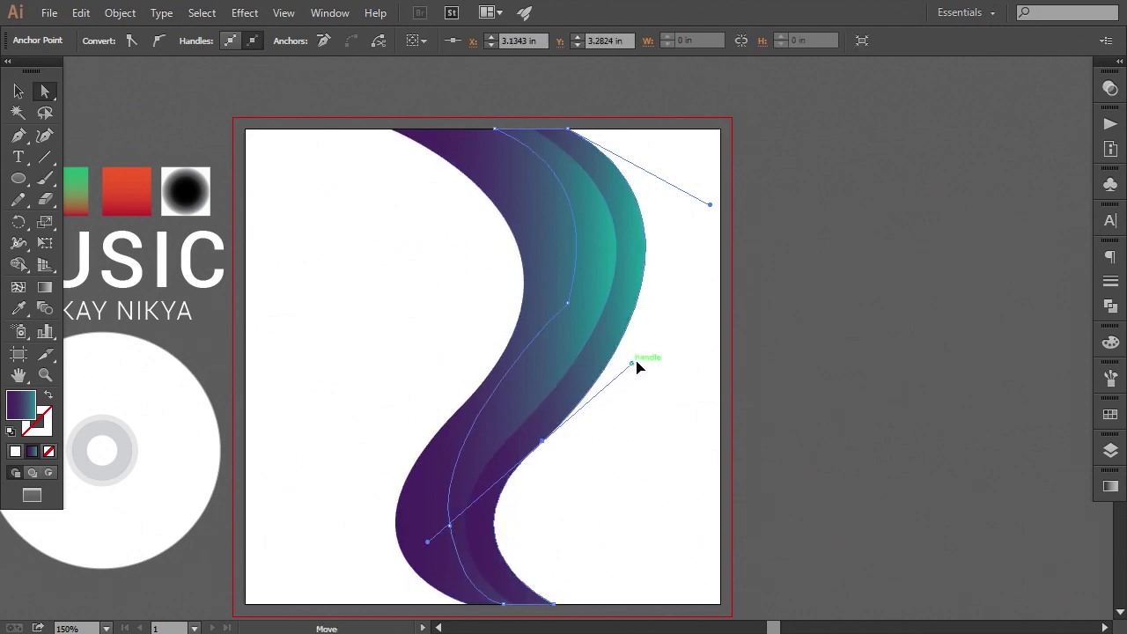
drag(637, 362, 644, 360)
drag(542, 441, 542, 439)
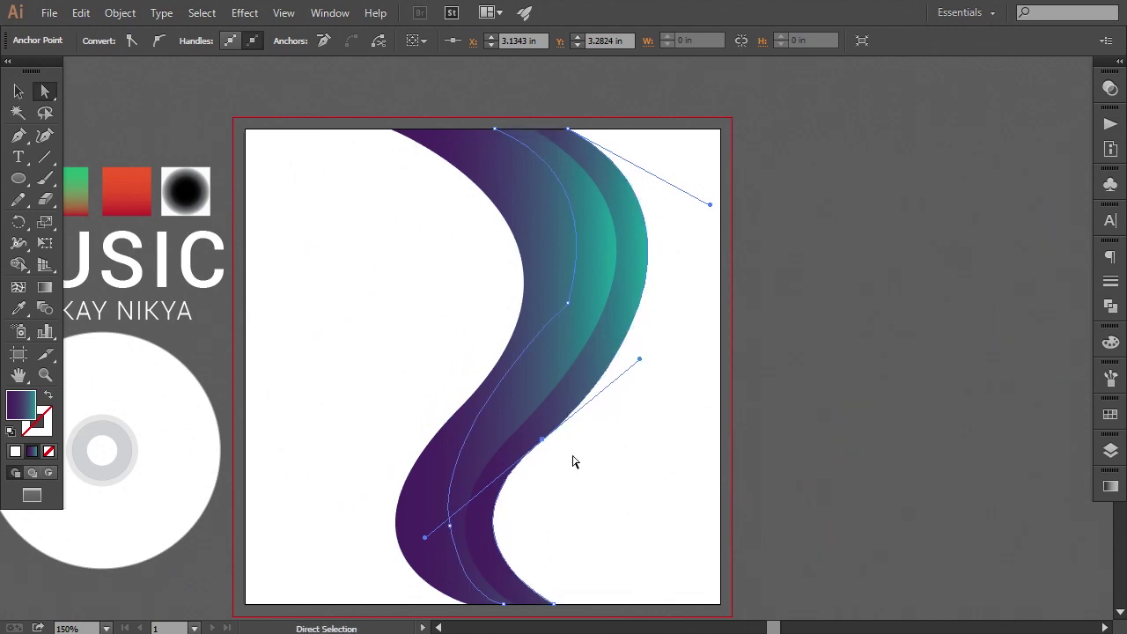
key(Left)
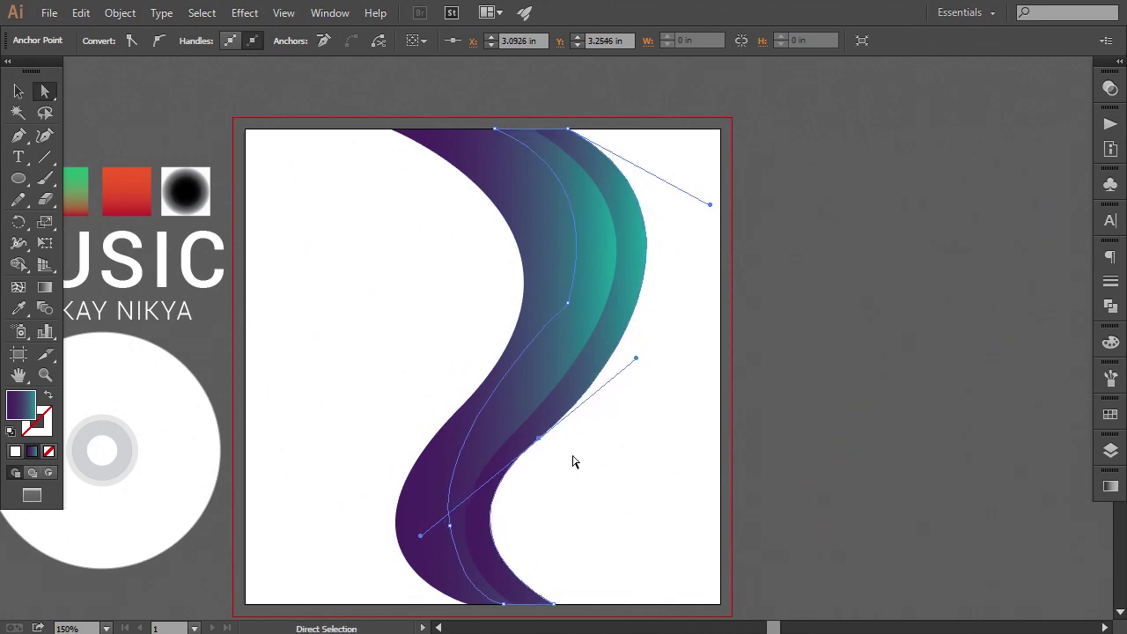
key(ctrl+z)
key(ctrl+z)
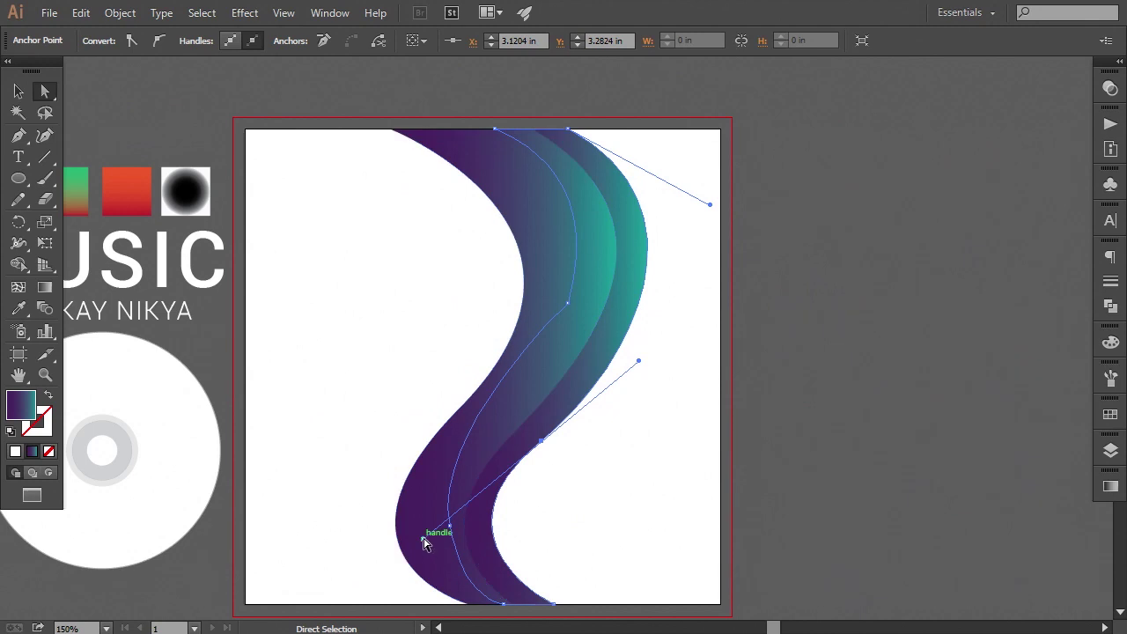
drag(424, 540, 427, 549)
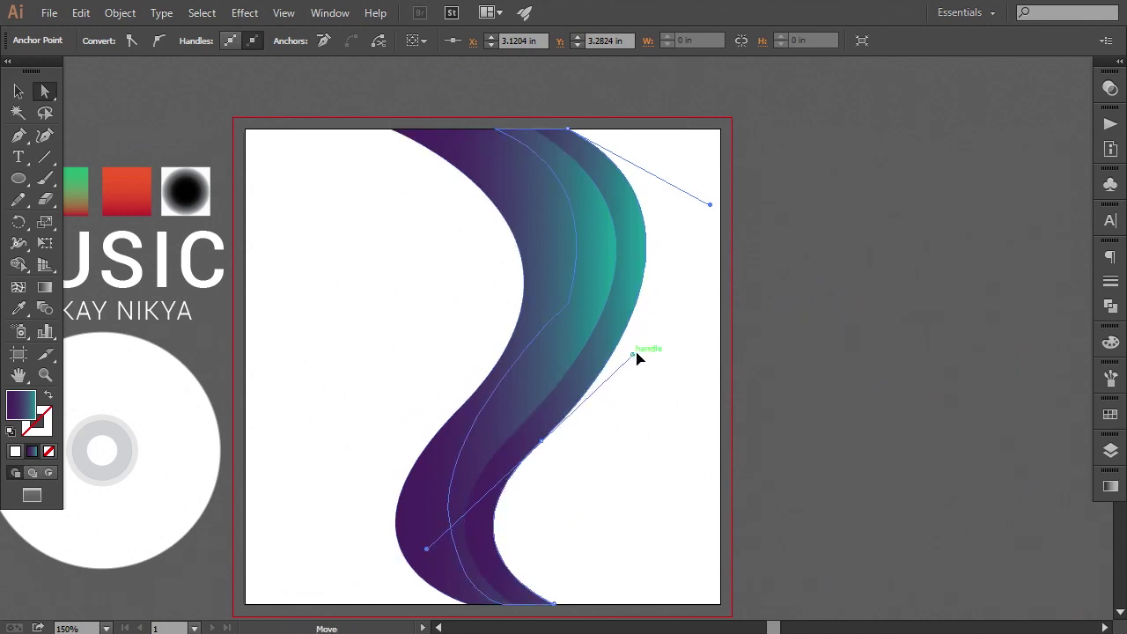
drag(639, 358, 639, 357)
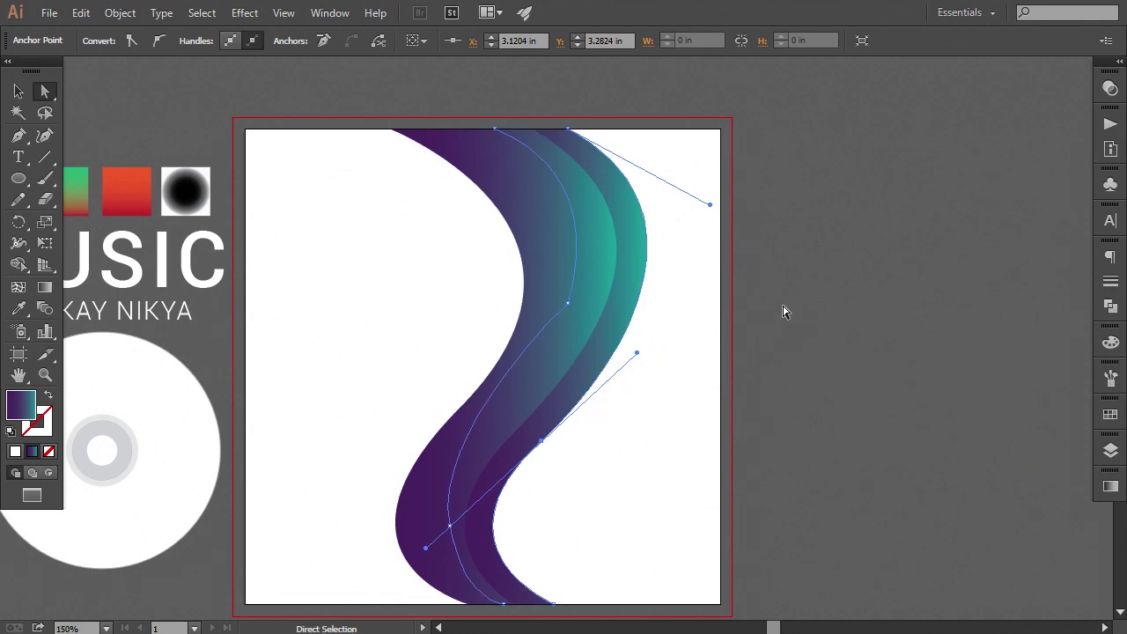
click(784, 295)
Refine the front wave's top curve again and widen the bulge on its right edge
click(606, 172)
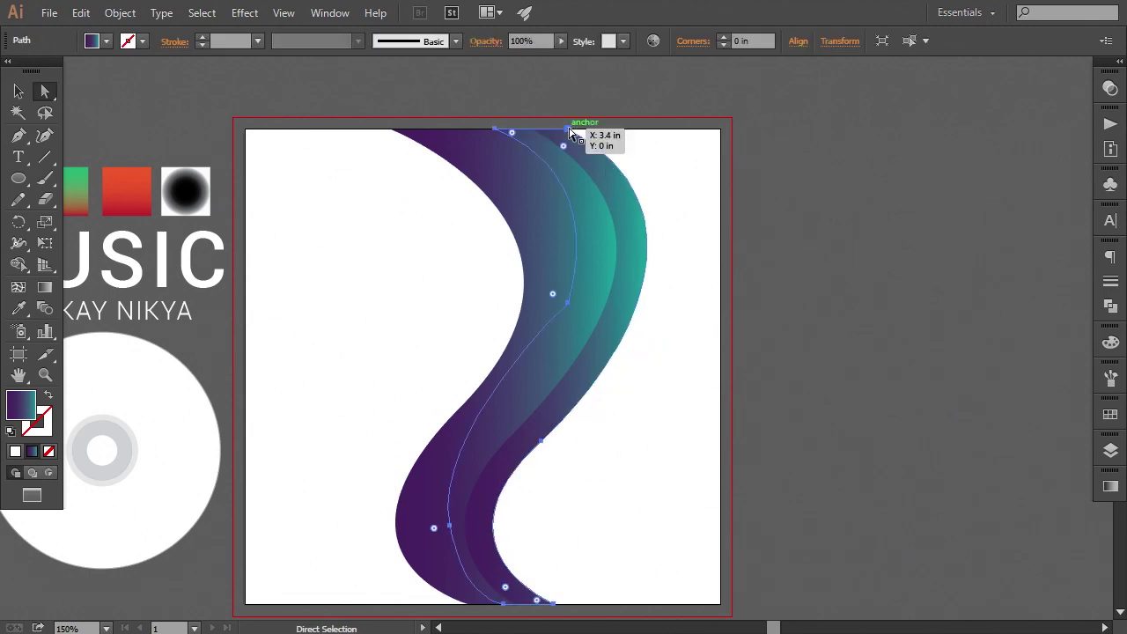
click(573, 129)
mouse_move(718, 207)
mouse_down()
mouse_move(703, 217)
mouse_move(709, 206)
mouse_up()
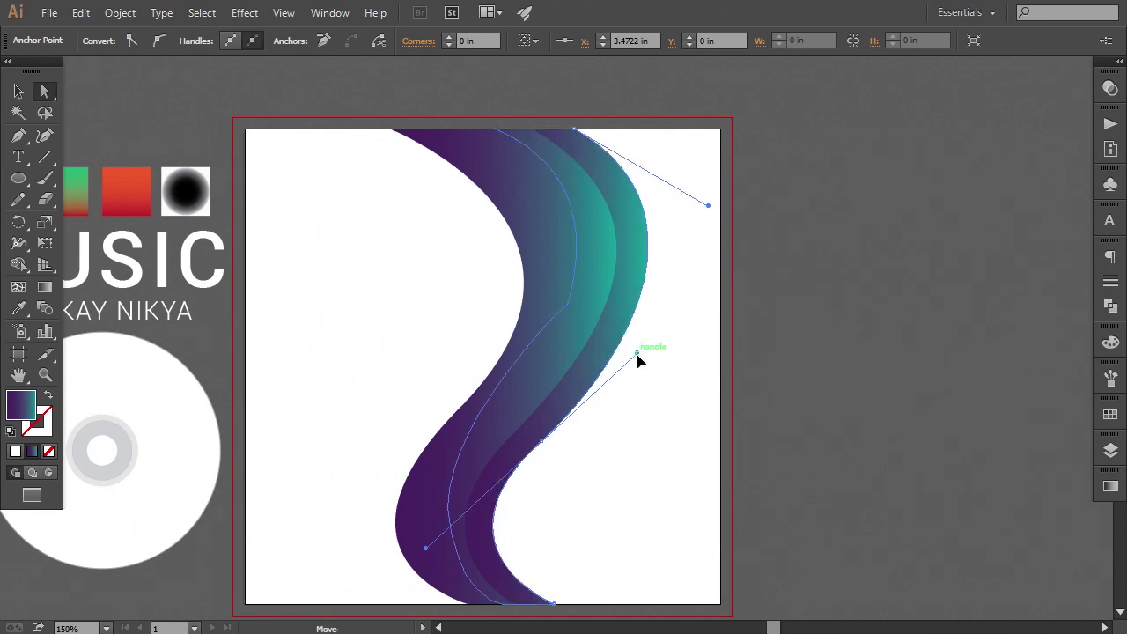
drag(639, 360, 642, 360)
click(713, 422)
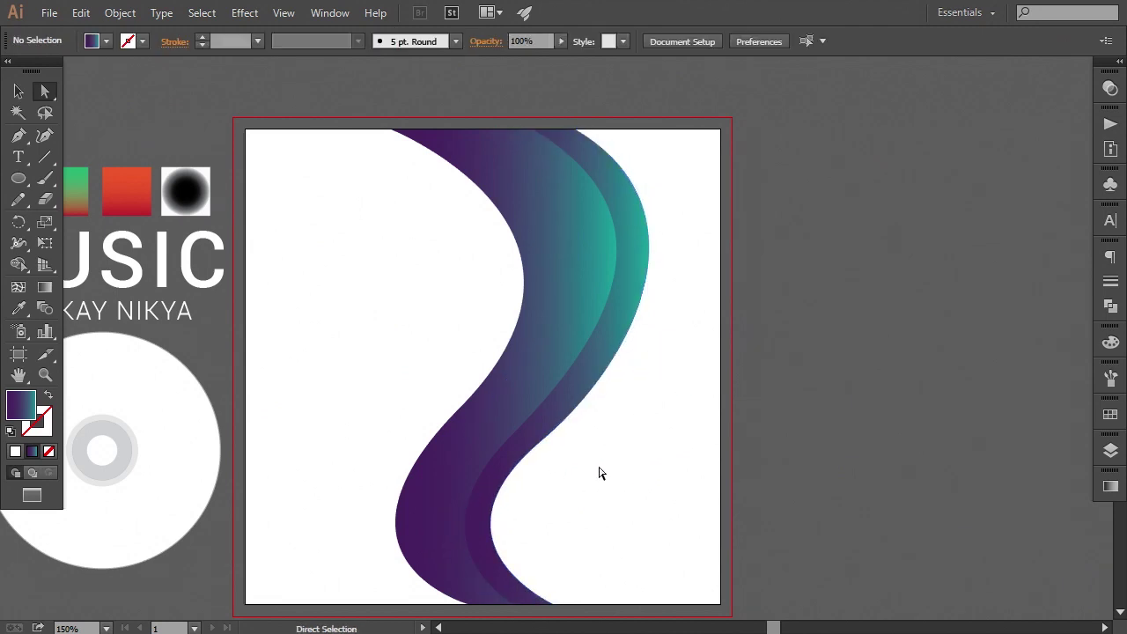
click(553, 452)
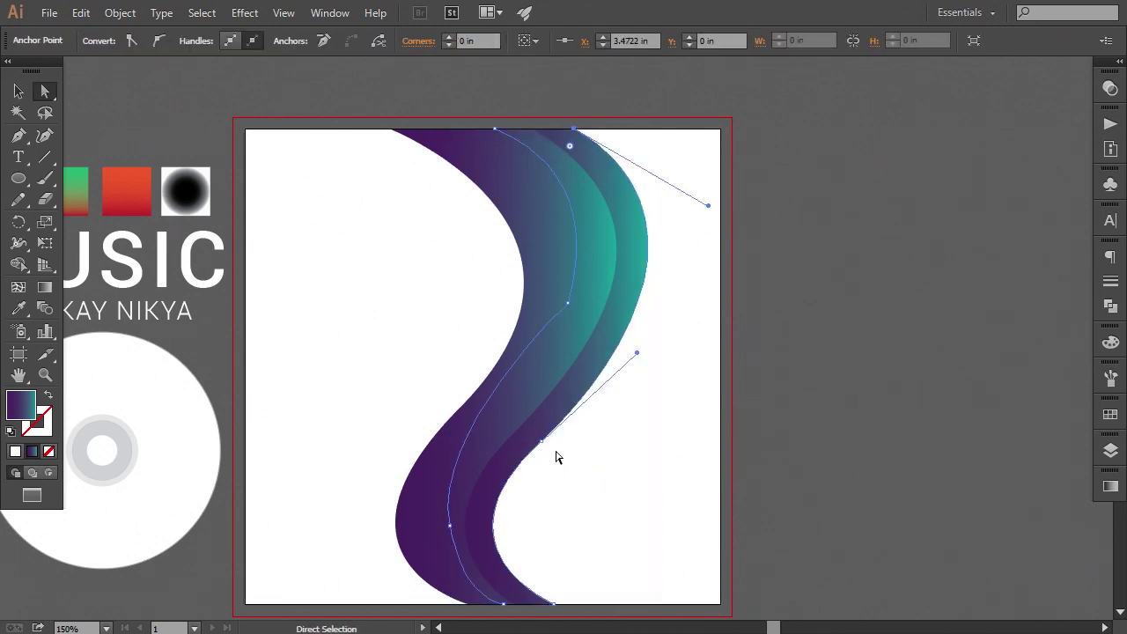
click(544, 444)
drag(638, 354, 649, 343)
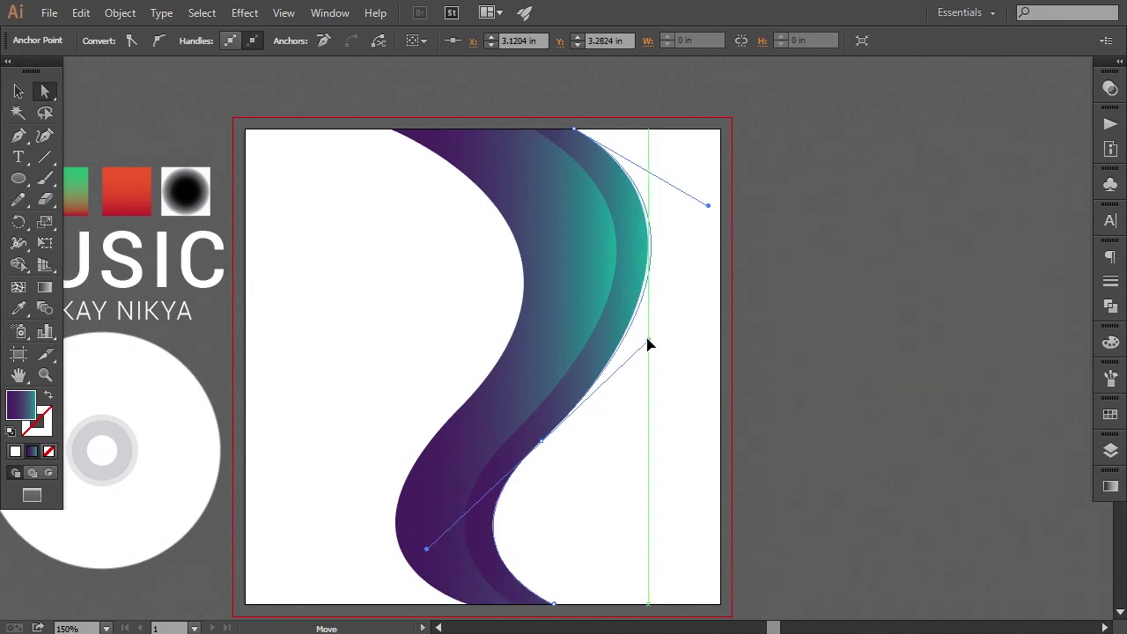
click(739, 388)
drag(672, 477, 617, 525)
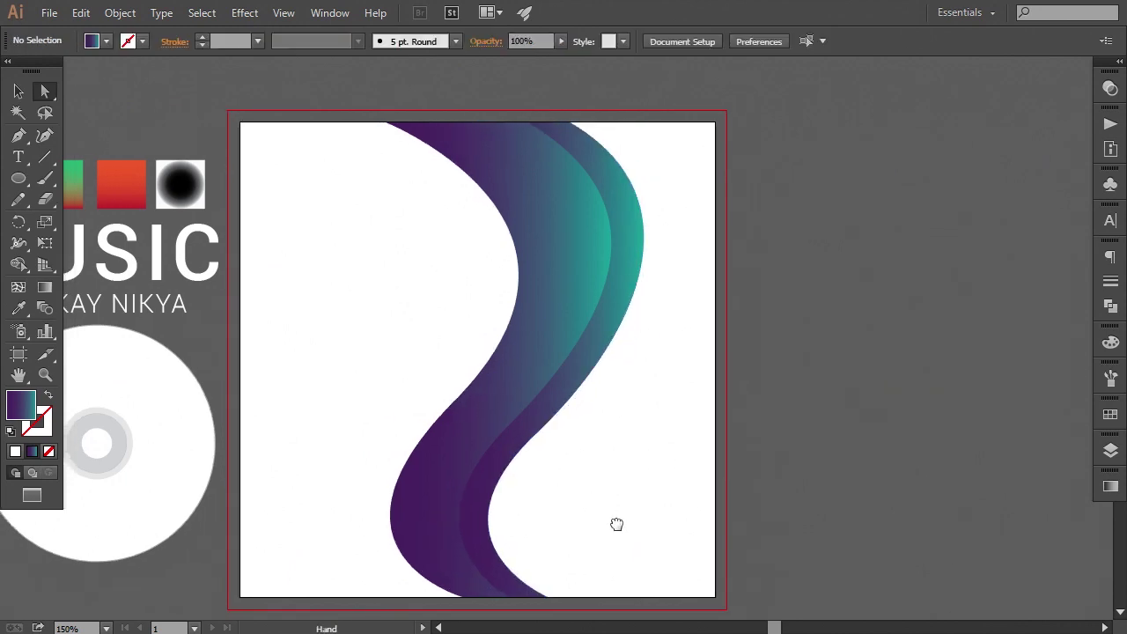
Give the front ribbon a reversed top-to-bottom gradient, teal at top, purple at bottom
mouse_move(622, 431)
mouse_down()
mouse_move(620, 446)
mouse_move(626, 420)
mouse_up()
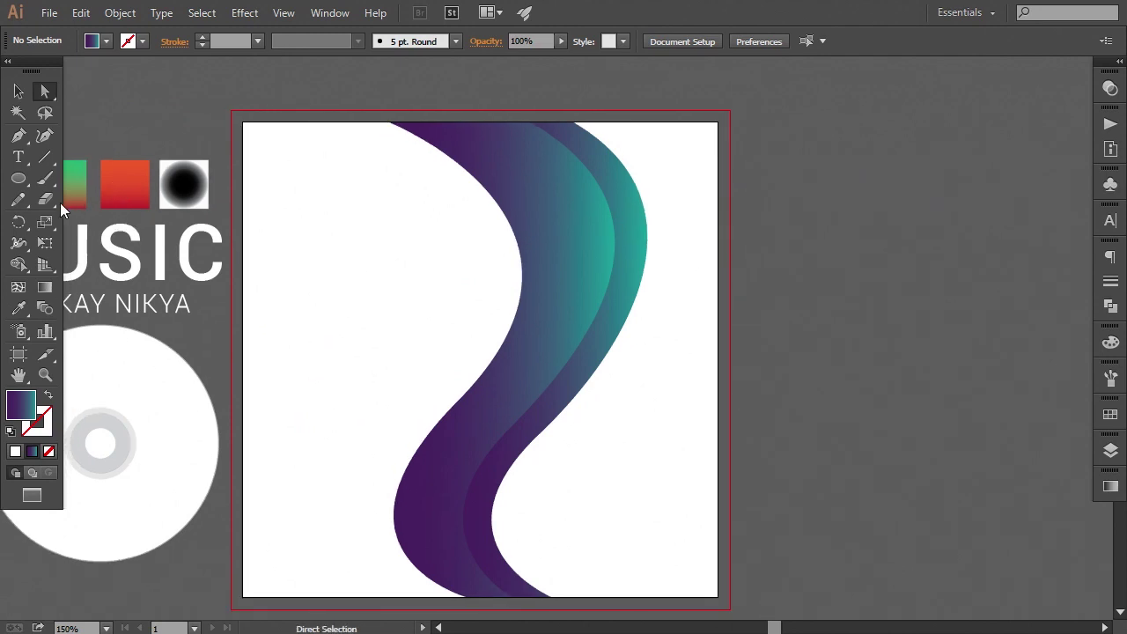
click(17, 93)
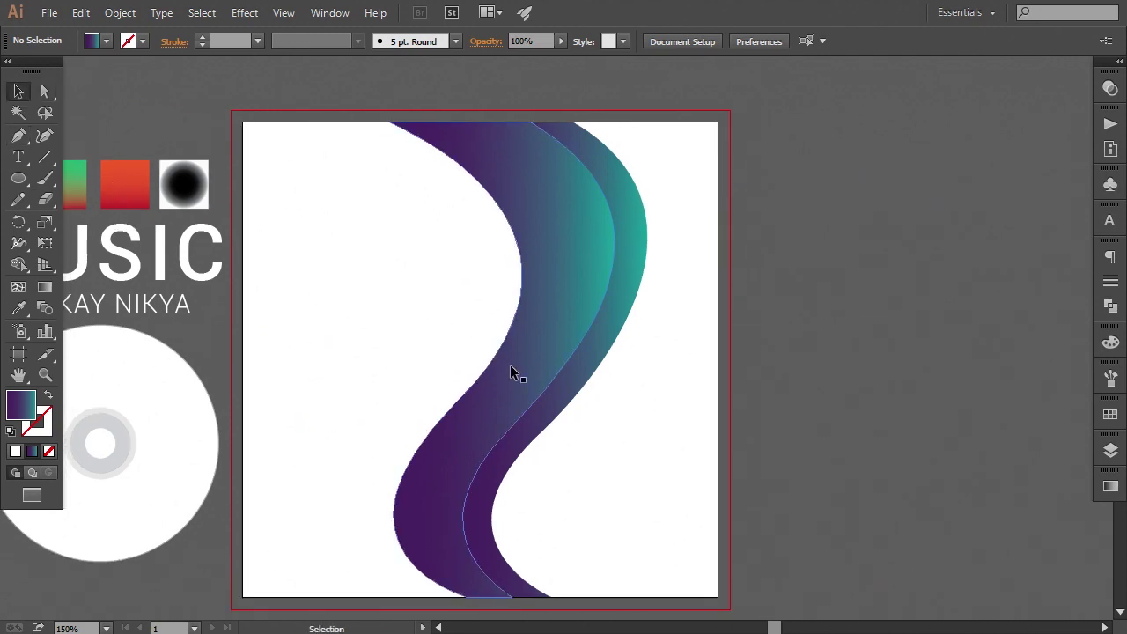
click(510, 368)
key(ctrl+1)
drag(464, 440, 468, 465)
click(467, 468)
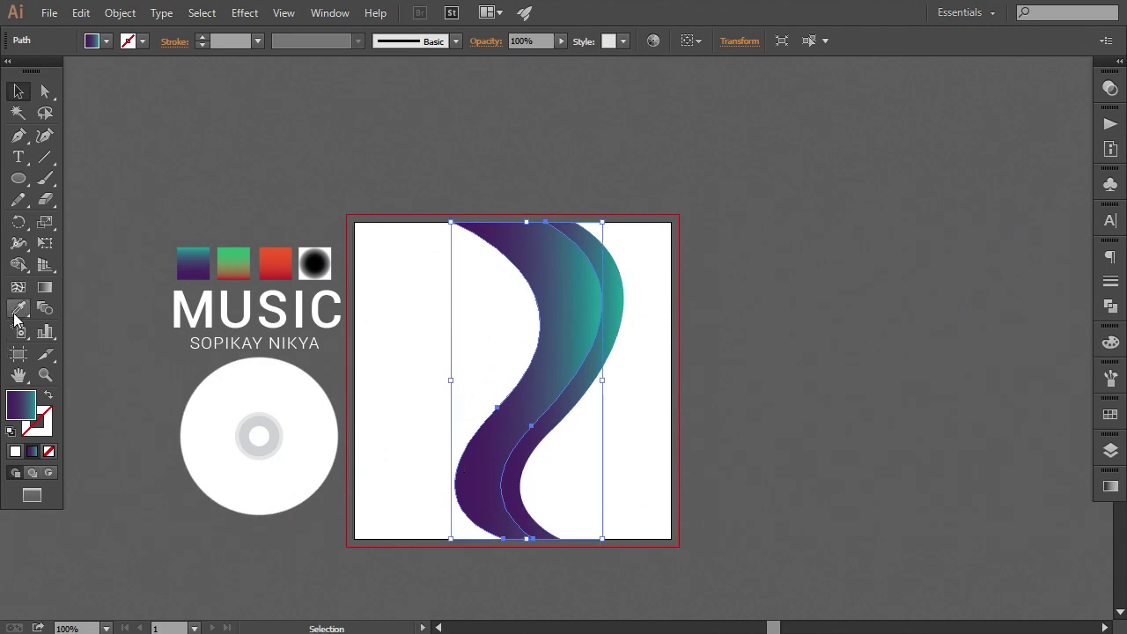
click(45, 288)
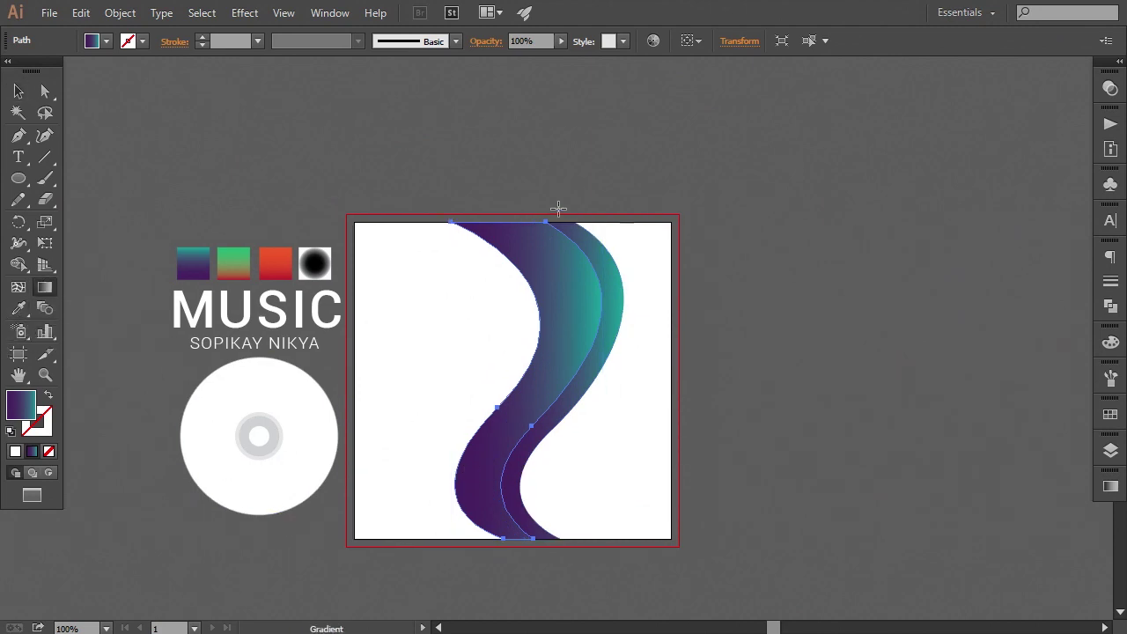
drag(520, 223, 518, 541)
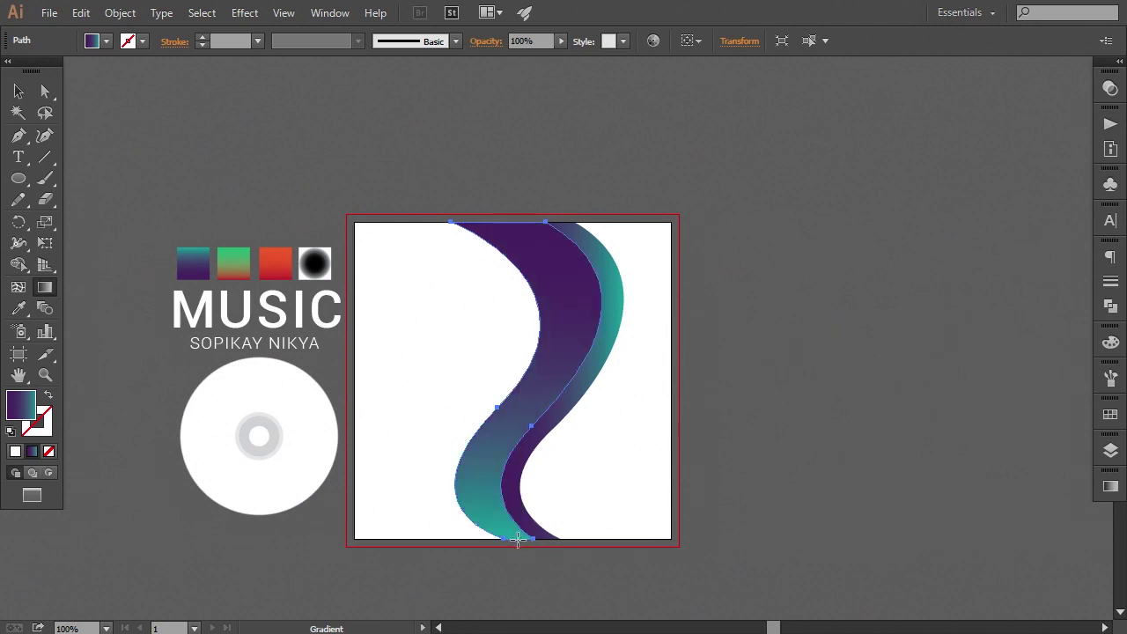
click(1111, 488)
click(908, 458)
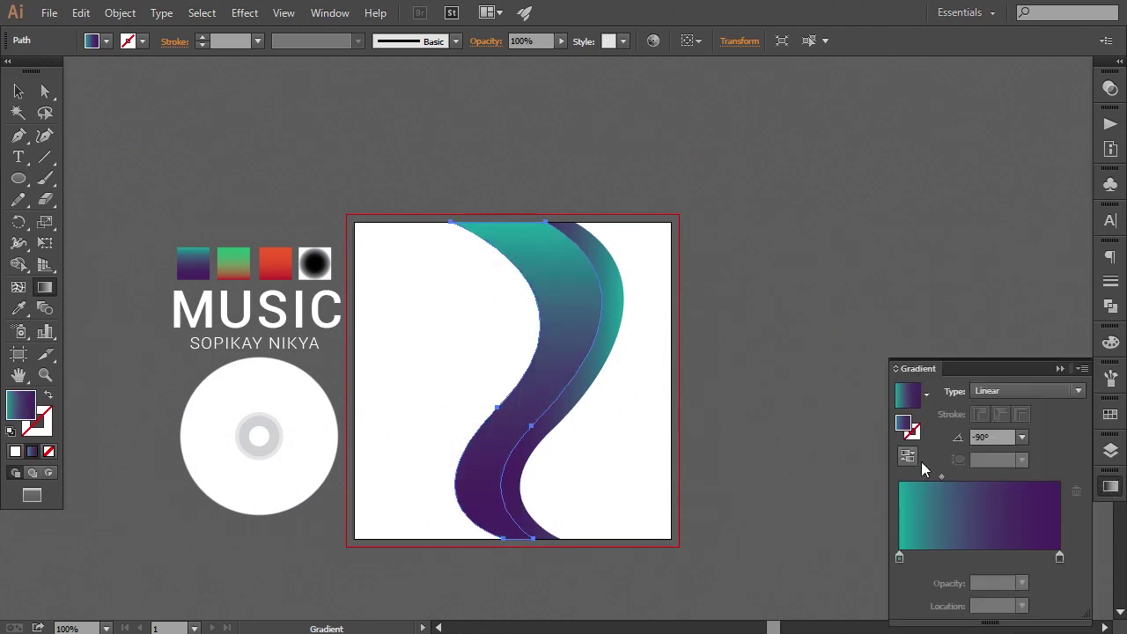
click(1061, 368)
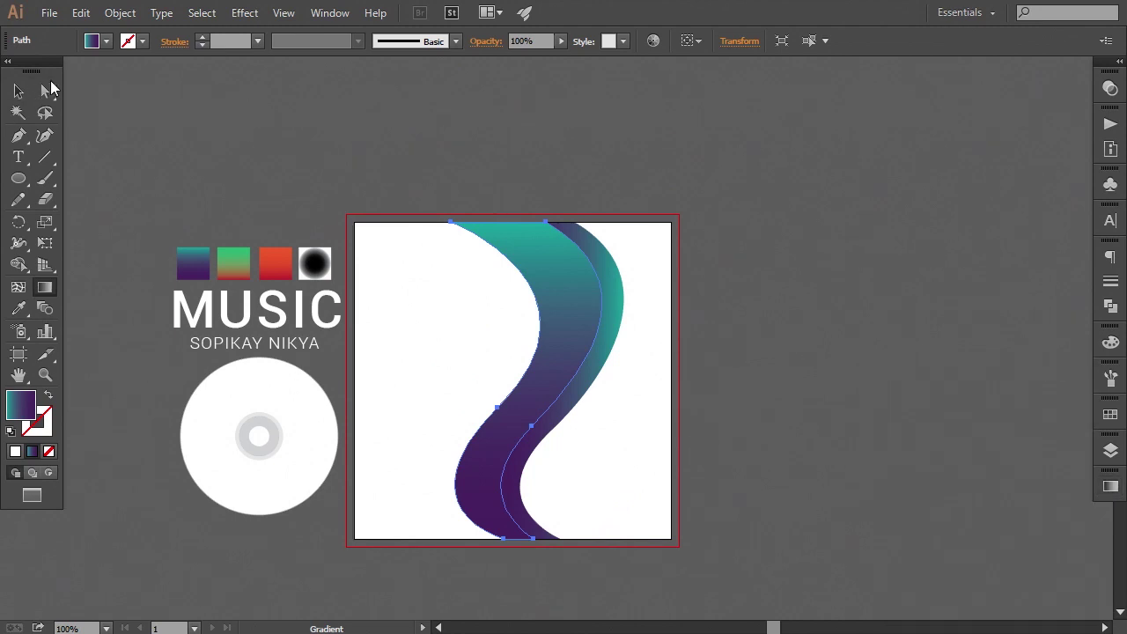
click(47, 89)
click(604, 408)
Sample the green swatch onto the back ribbon and reverse its vertical gradient, green to red
click(609, 364)
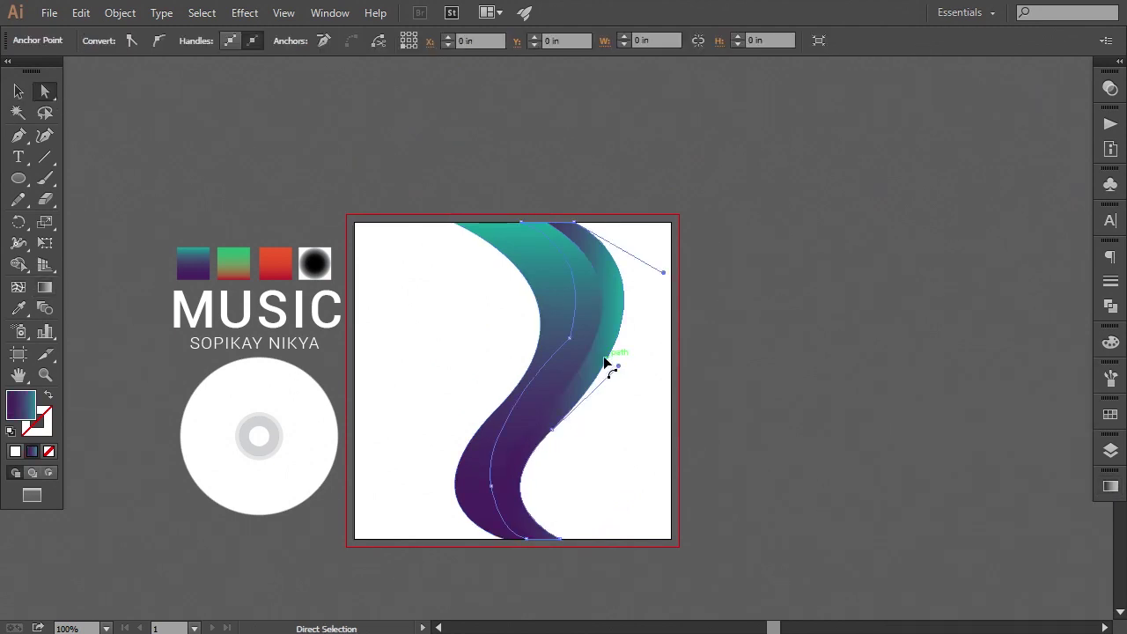
click(18, 308)
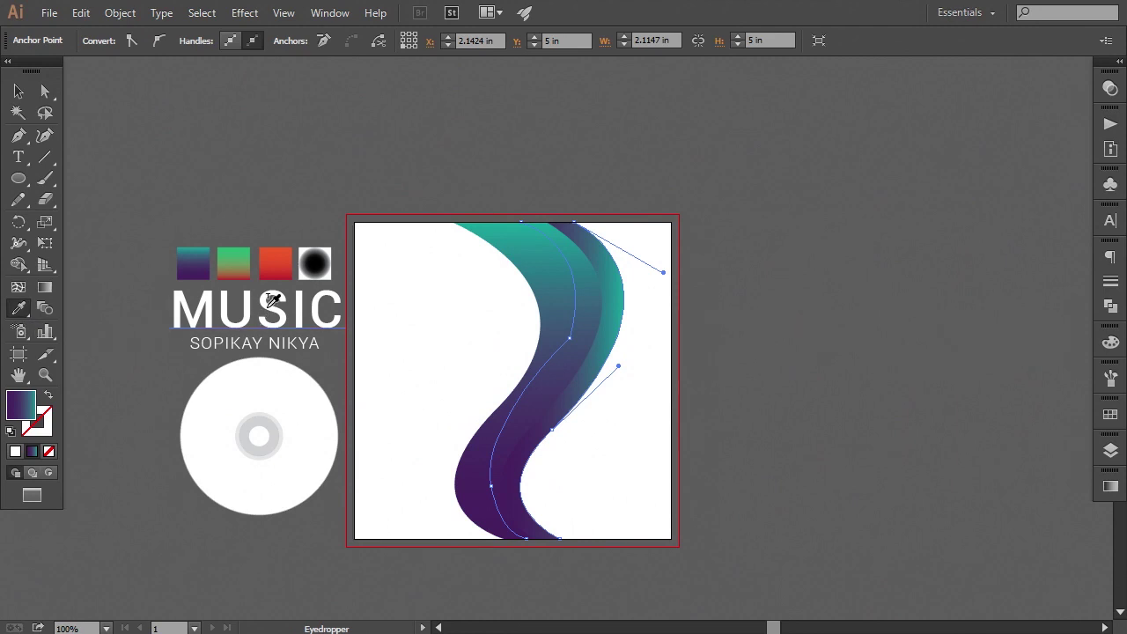
click(236, 268)
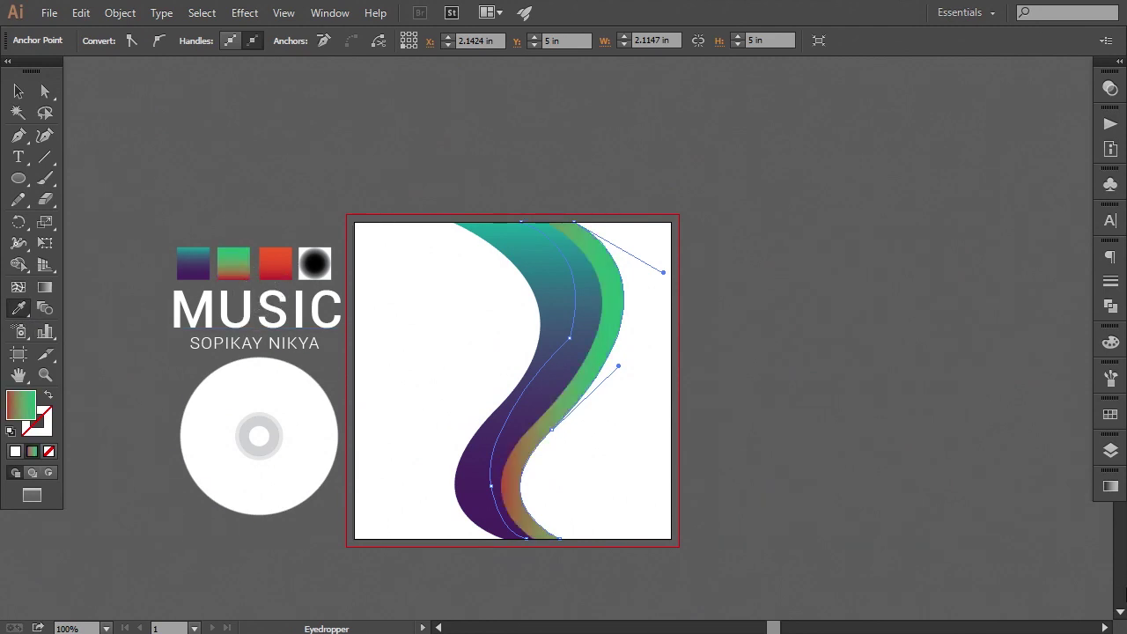
key(g)
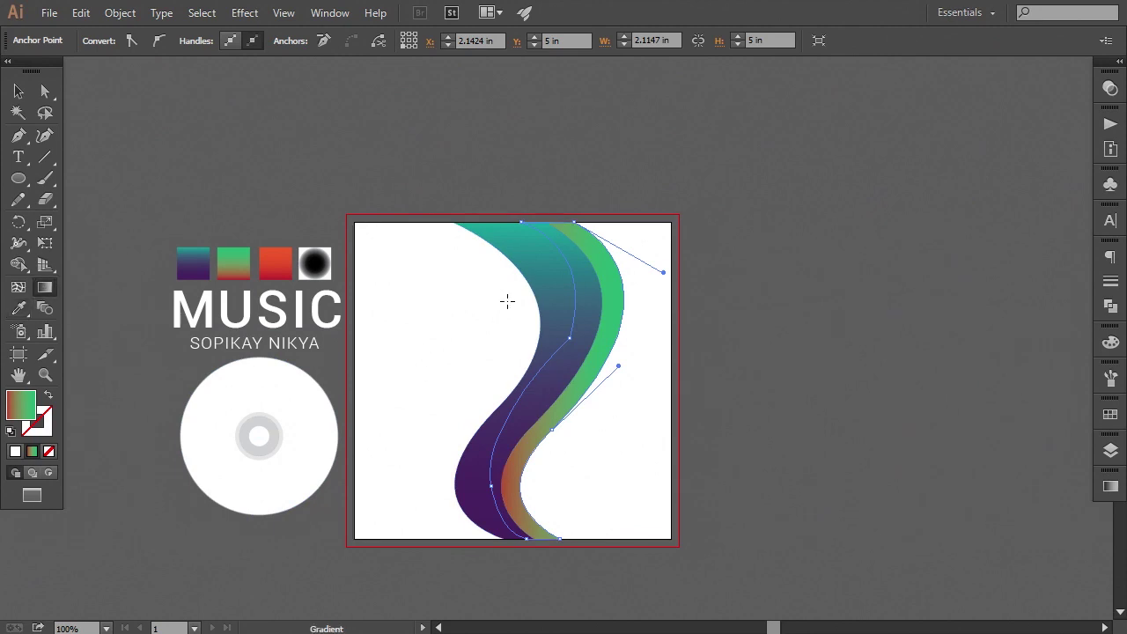
drag(552, 222, 547, 542)
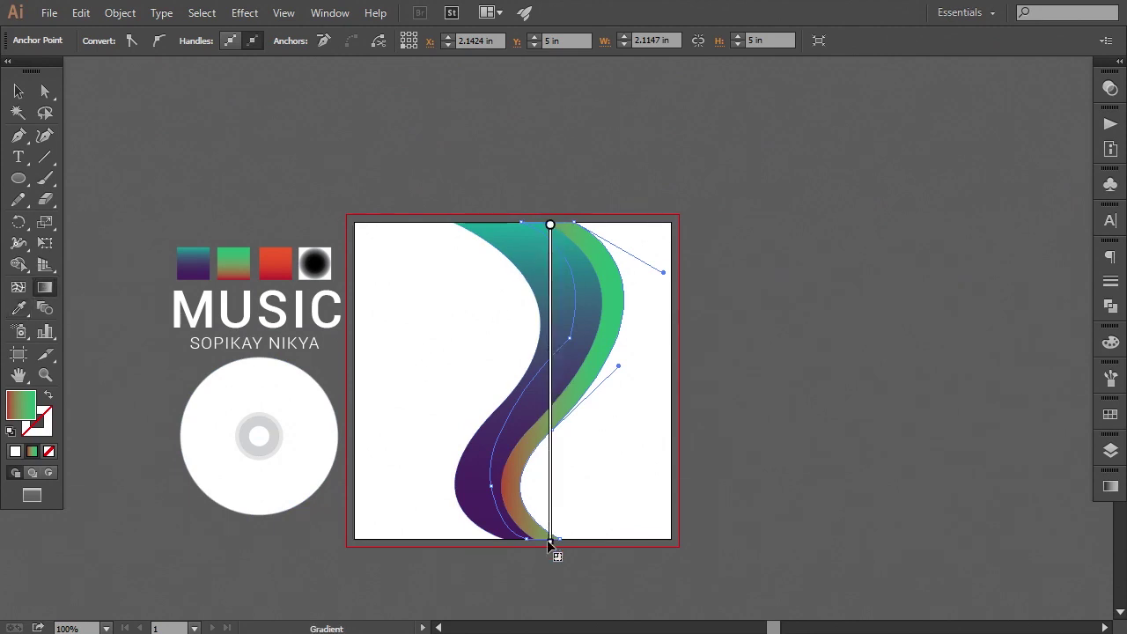
click(1111, 488)
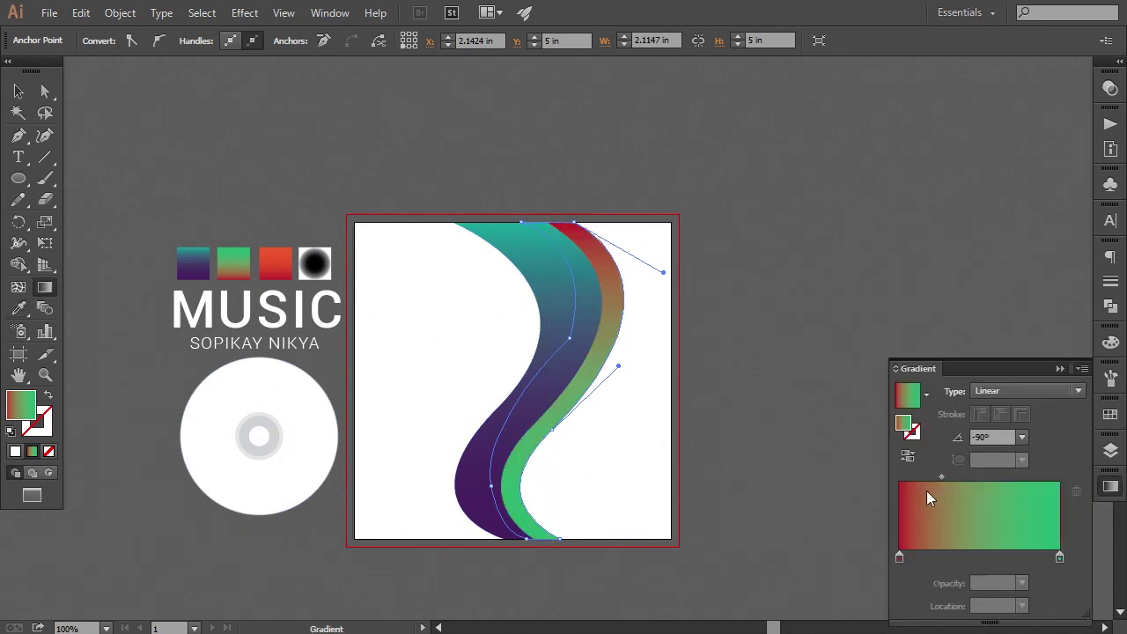
click(909, 459)
click(1061, 368)
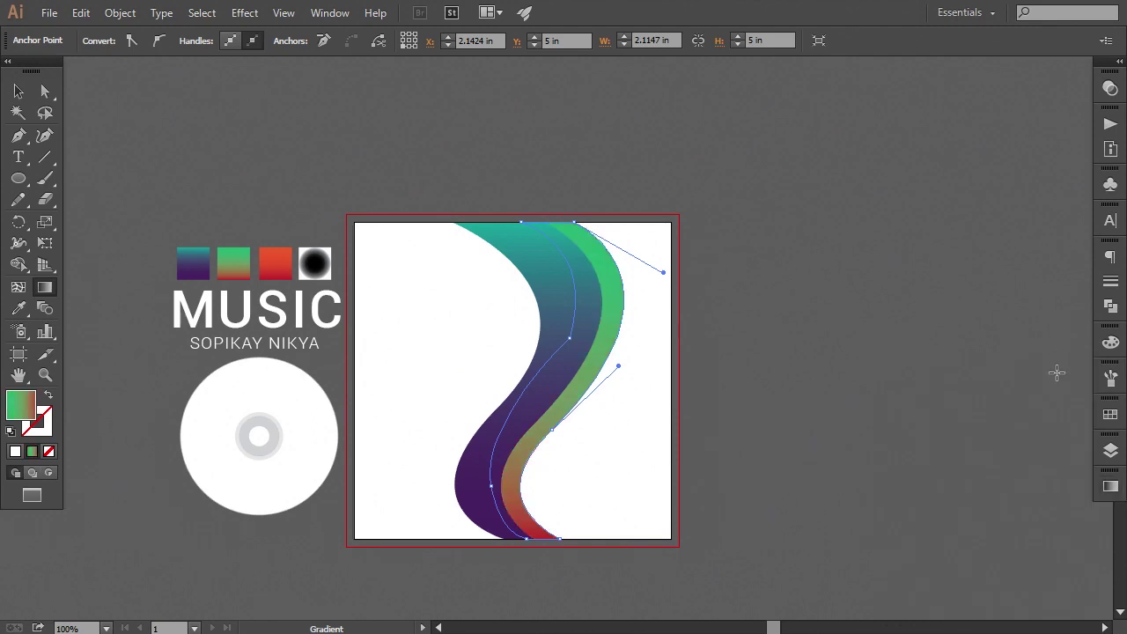
click(19, 91)
click(187, 123)
drag(570, 297, 551, 302)
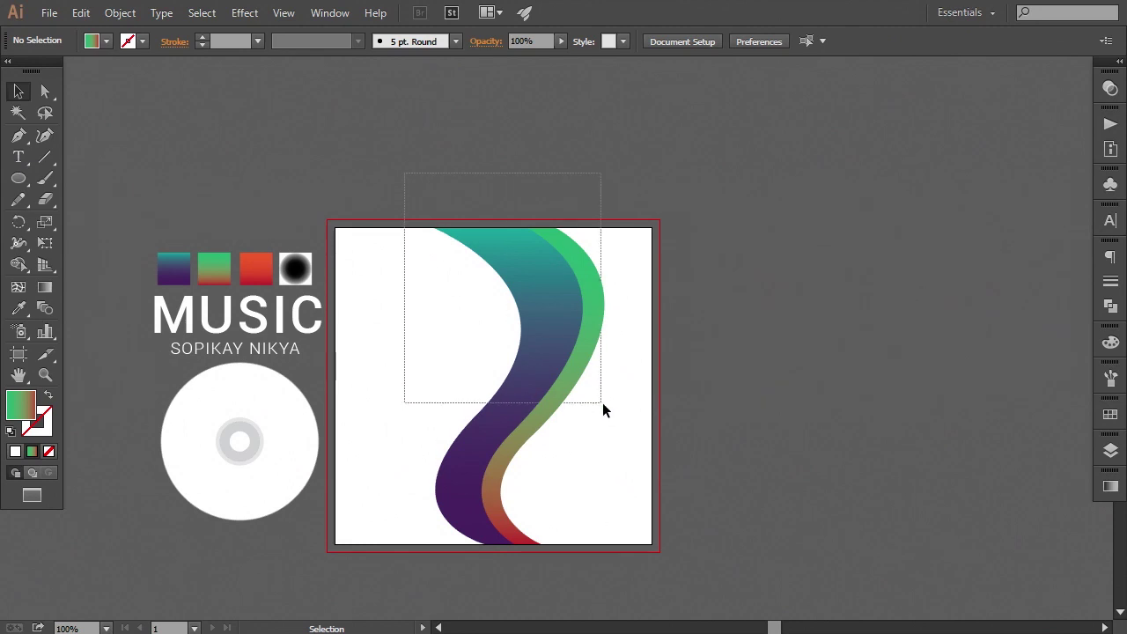
Group both wave ribbons, copy the group and paste it in front
drag(443, 233, 604, 405)
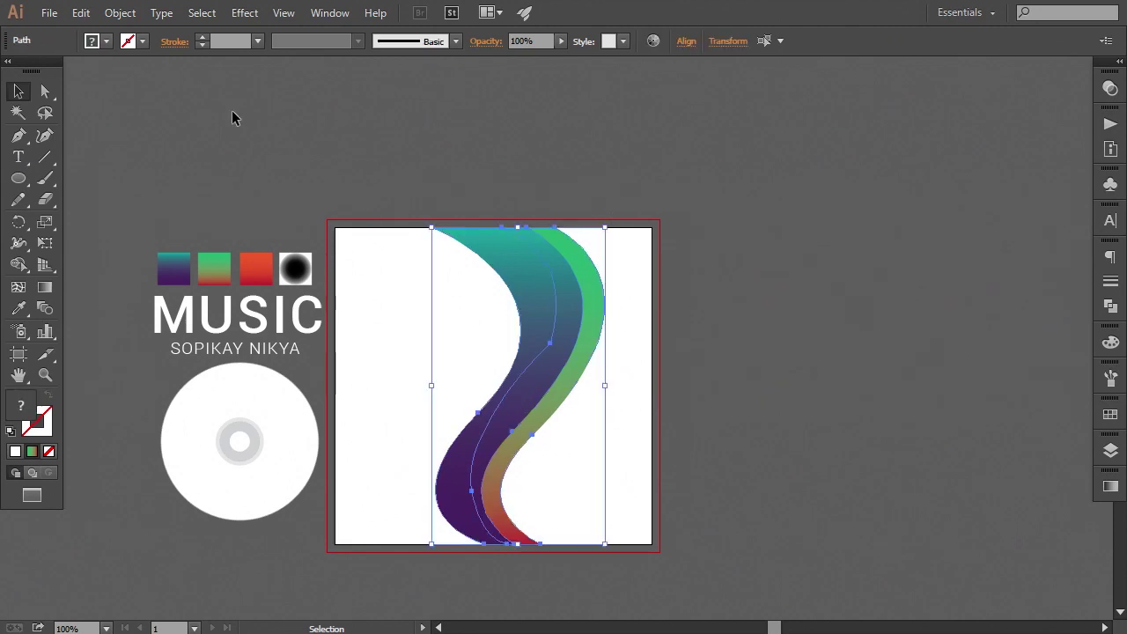
click(114, 14)
click(189, 57)
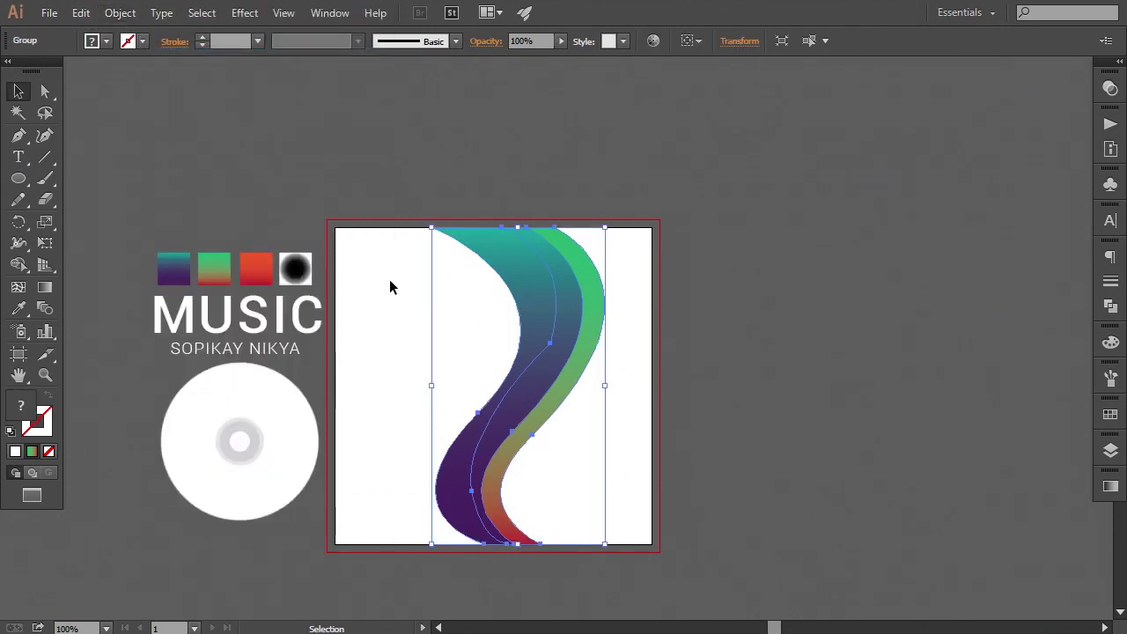
click(81, 13)
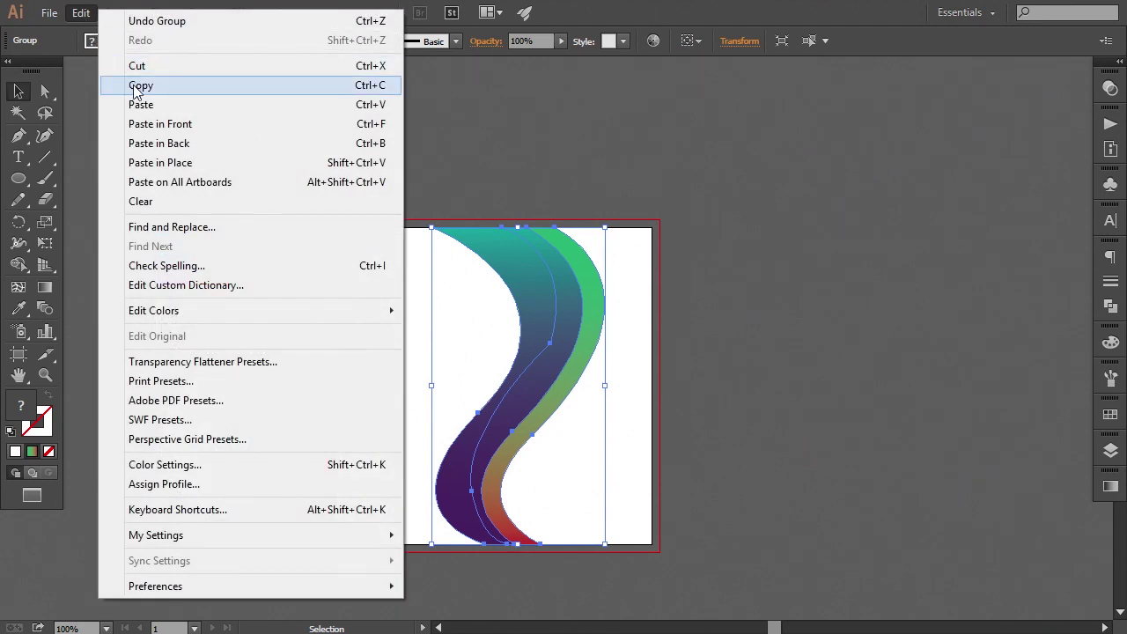
click(138, 87)
click(80, 12)
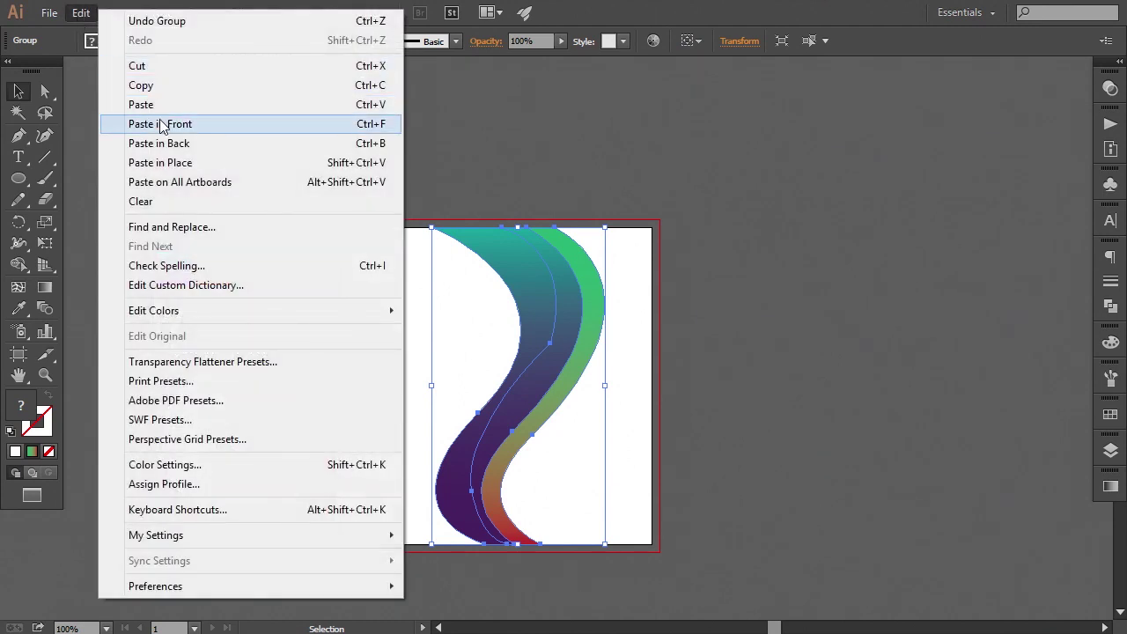
click(158, 123)
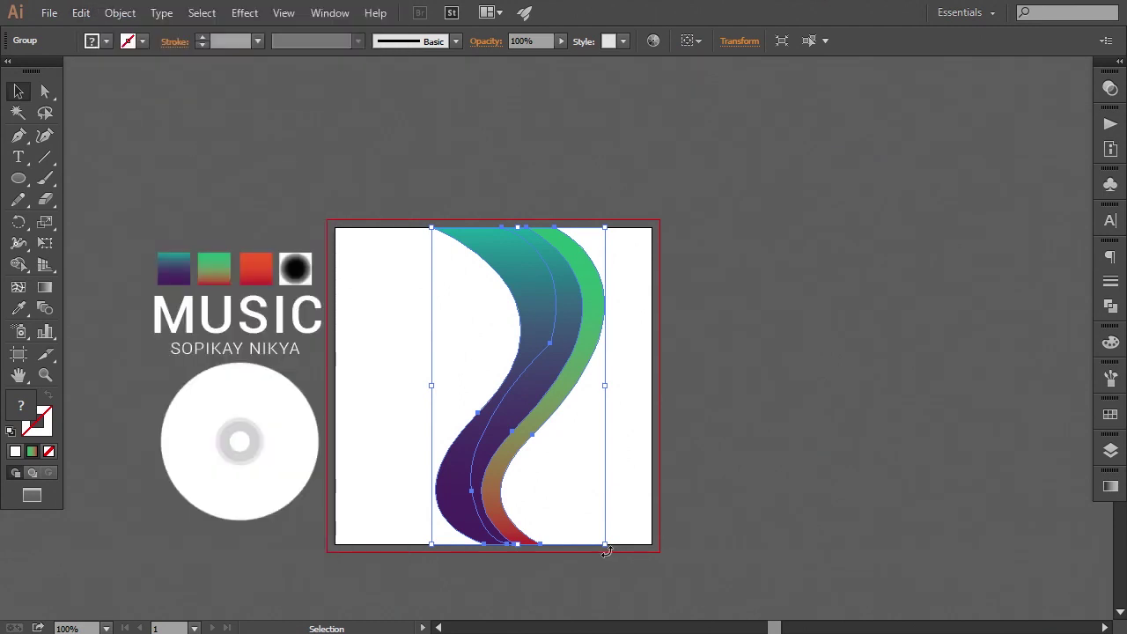
Rotate the pasted wave copy 180° and nudge it to the right with arrow keys
mouse_move(611, 552)
mouse_down()
mouse_move(442, 174)
mouse_move(461, 208)
mouse_up()
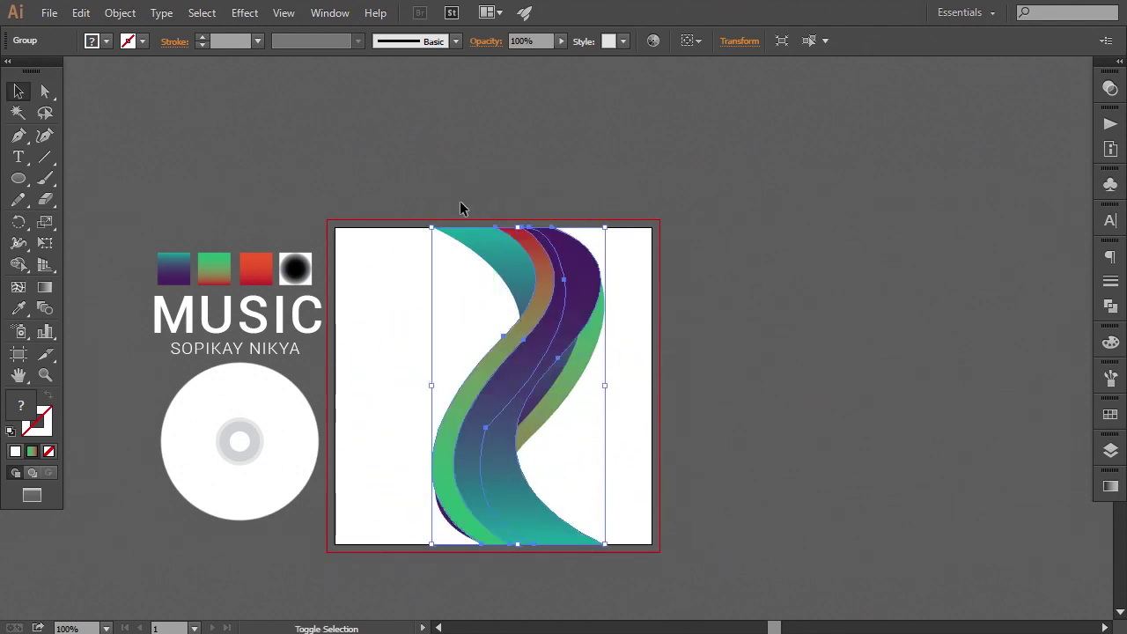
key(Right)
key(Right)
key(Right)
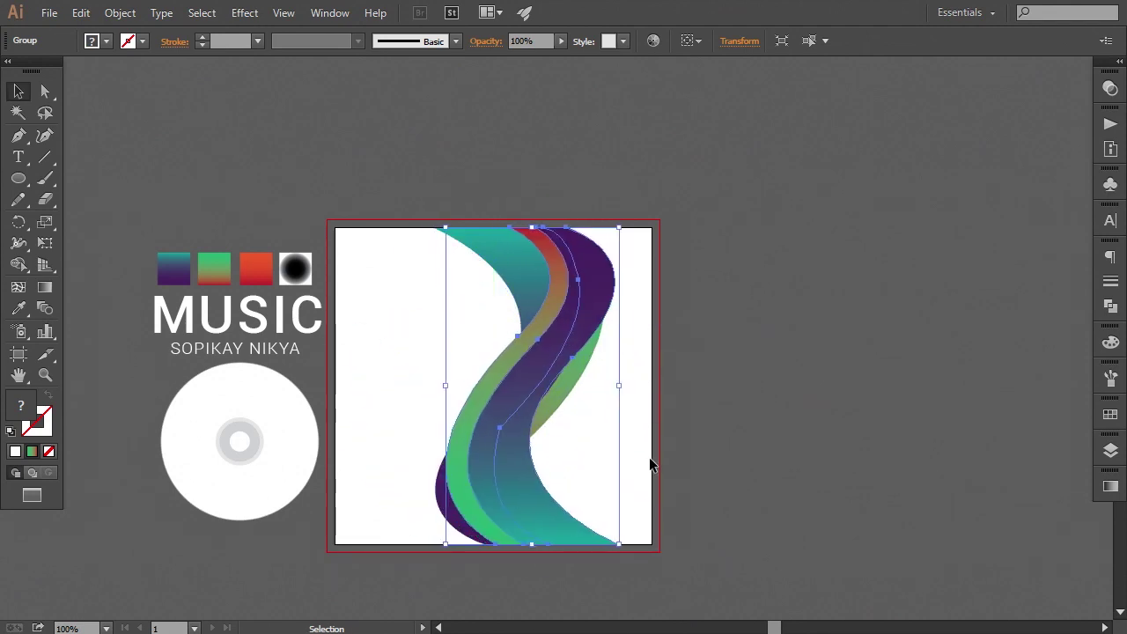
key(Right)
key(Right)
key(Right)
key(Right)
key(Right)
key(Right)
key(Right)
key(Right)
key(Right)
key(Right)
key(Right)
key(Right)
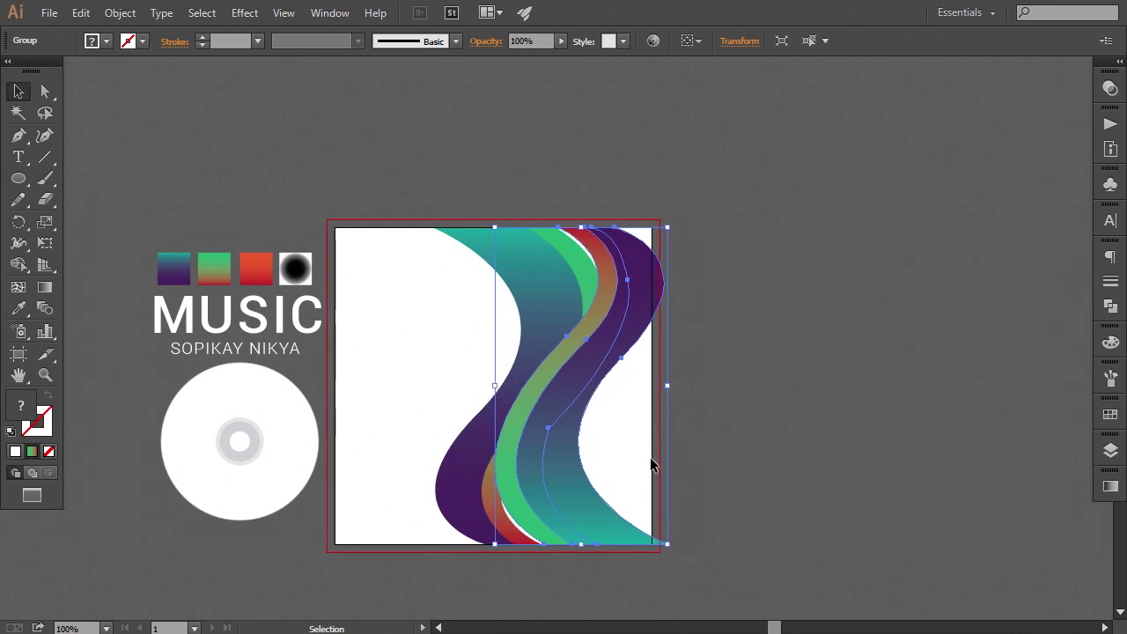
key(Right)
key(Right)
key(Right)
key(Right)
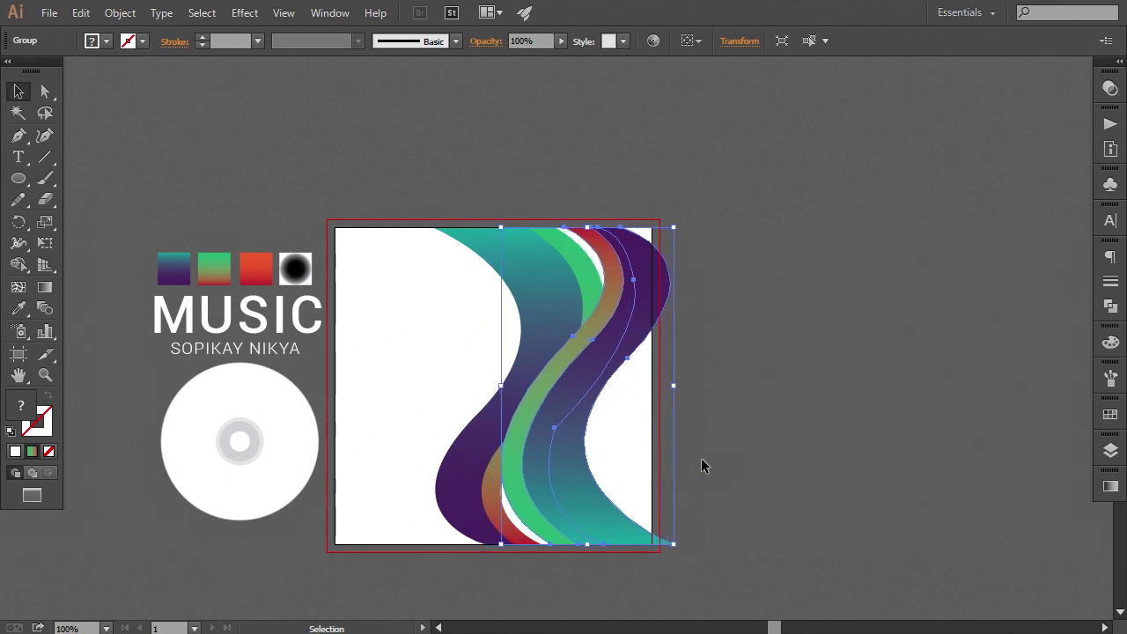
key(Right)
key(Right)
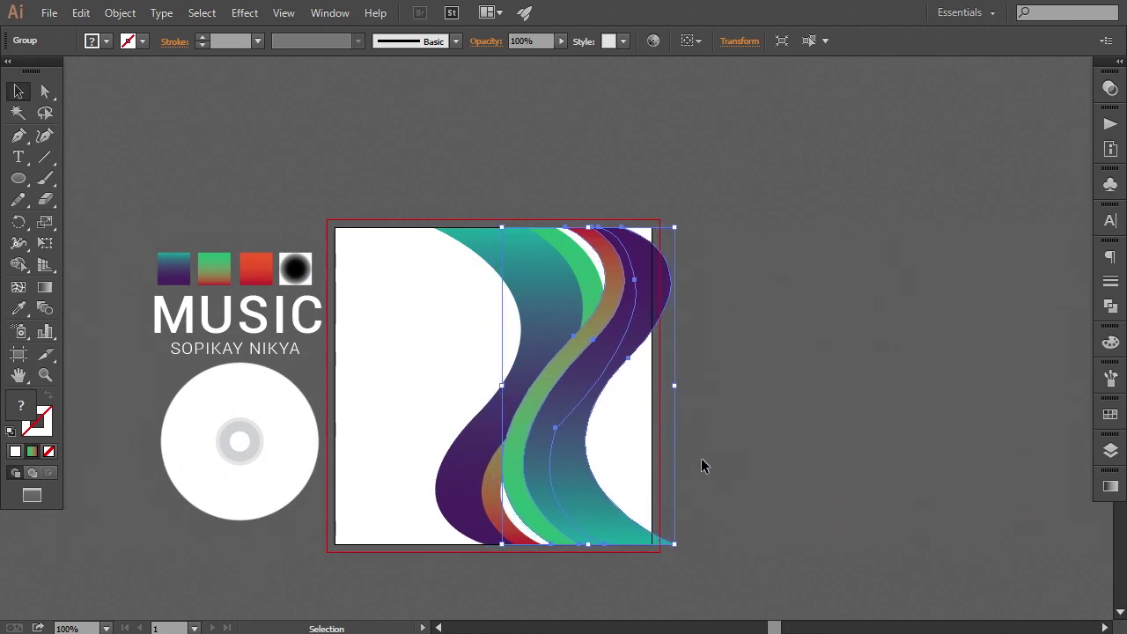
key(Right)
key(Right)
key(Right)
key(Right)
key(Right)
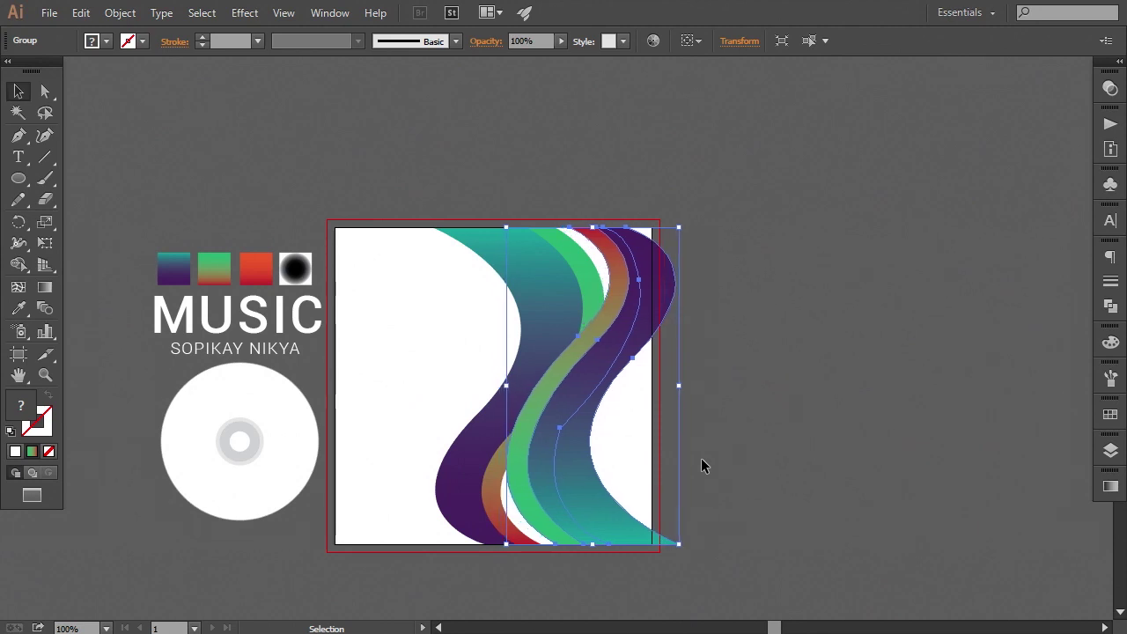
key(Left)
key(Right)
key(Left)
key(Right)
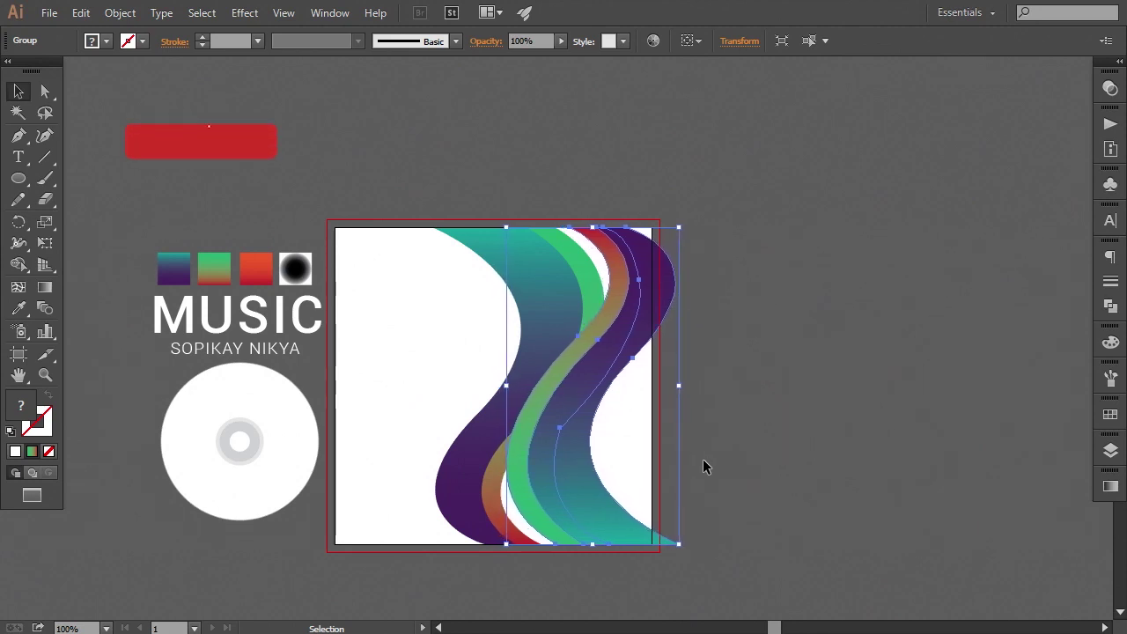
Reselect the rotated wave group and fine-tune its horizontal position
click(703, 466)
drag(703, 466, 688, 474)
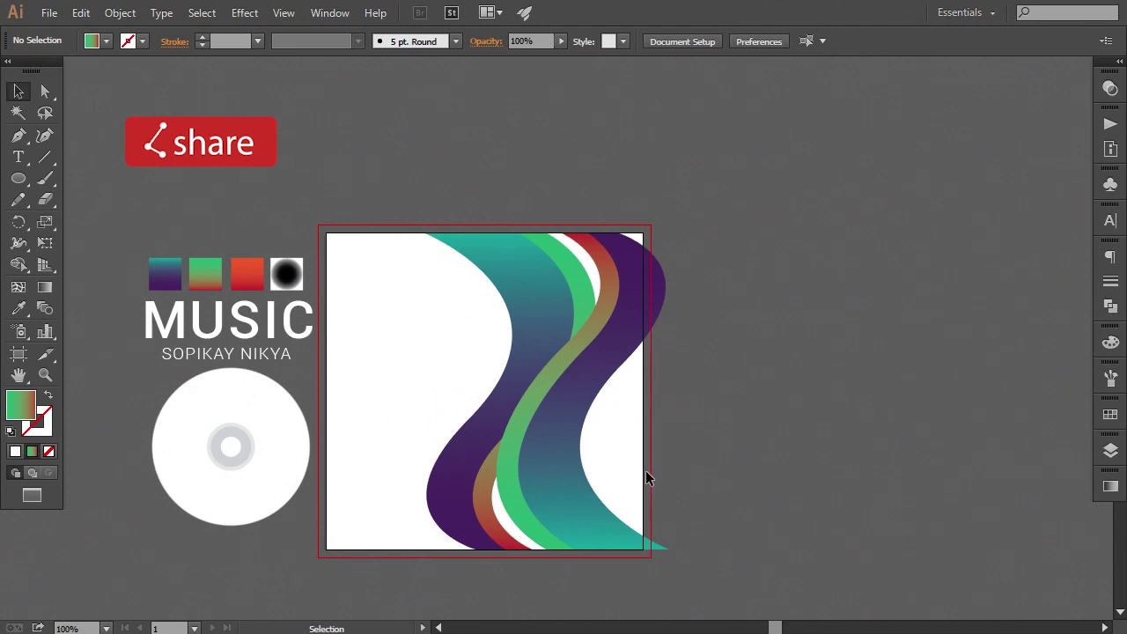
click(576, 482)
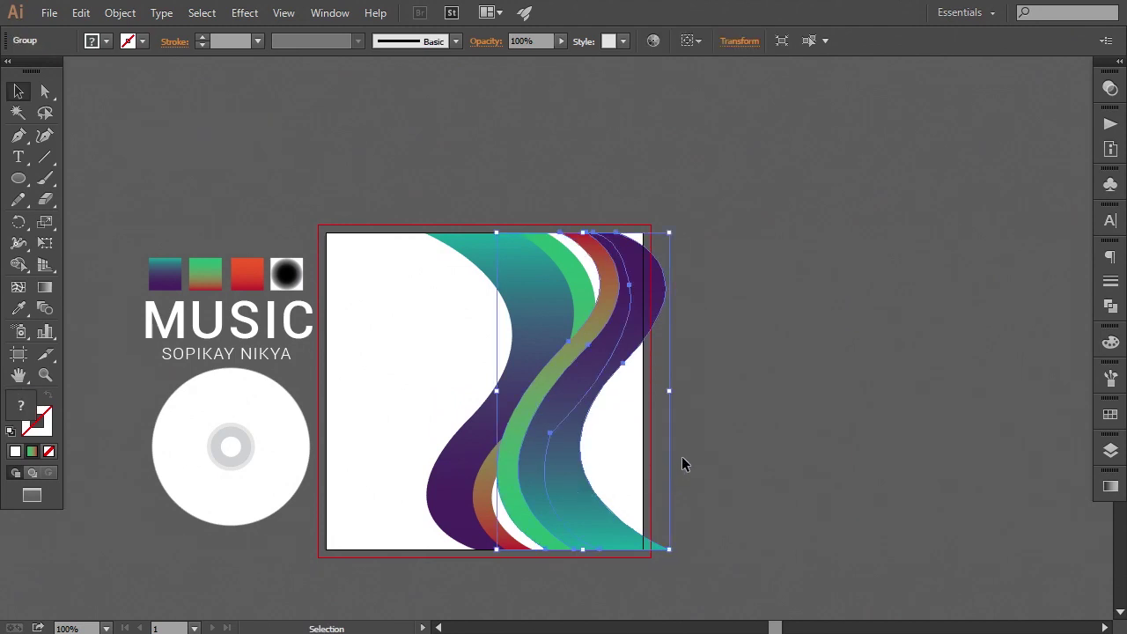
key(Right)
key(Right)
key(Right)
key(Right)
key(Right)
key(Right)
key(Left)
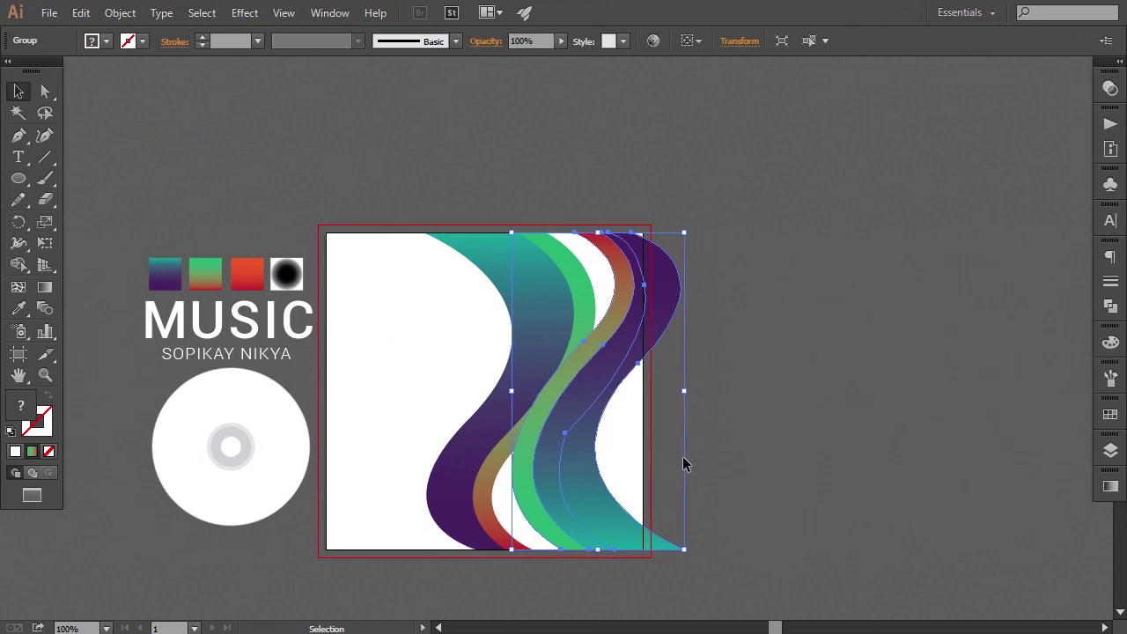
key(Left)
key(Left)
key(Left)
key(Left)
key(Left)
key(Left)
key(Left)
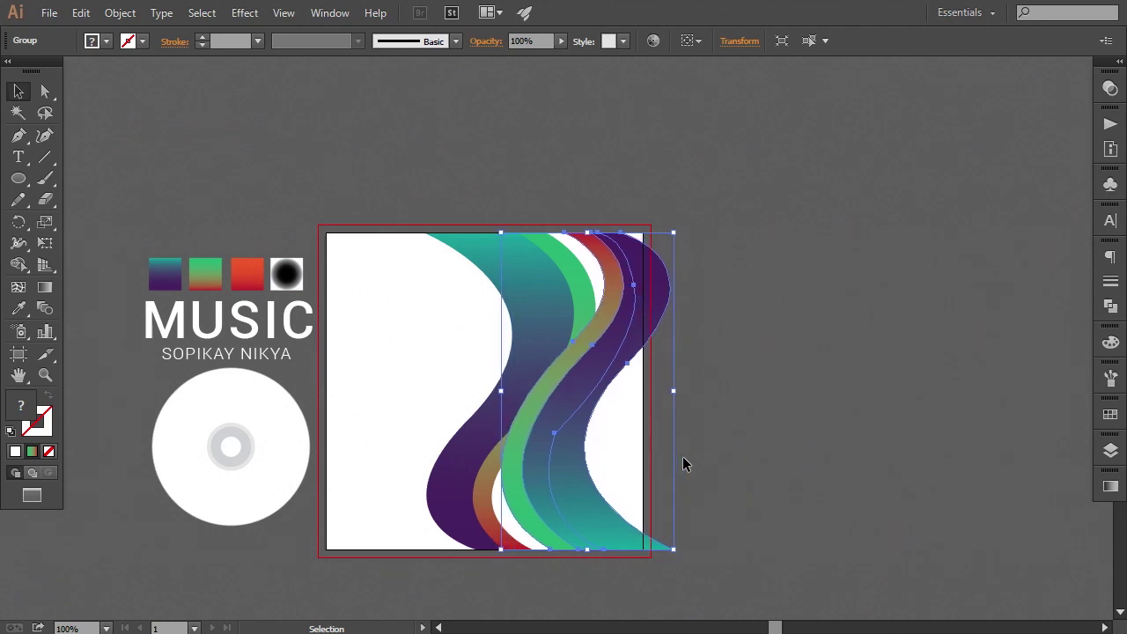
Fill one thin wave band with the purple-teal swatch gradient using the Eyedropper
click(684, 458)
drag(683, 458, 671, 463)
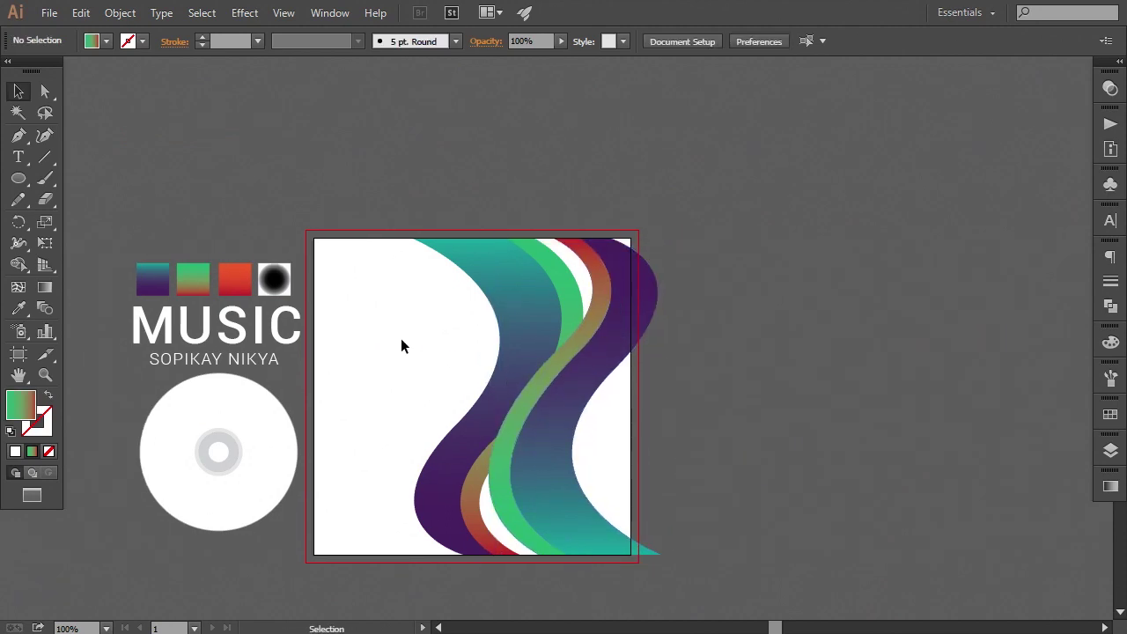
mouse_move(401, 338)
mouse_down()
mouse_move(695, 515)
mouse_move(685, 497)
mouse_up()
click(685, 496)
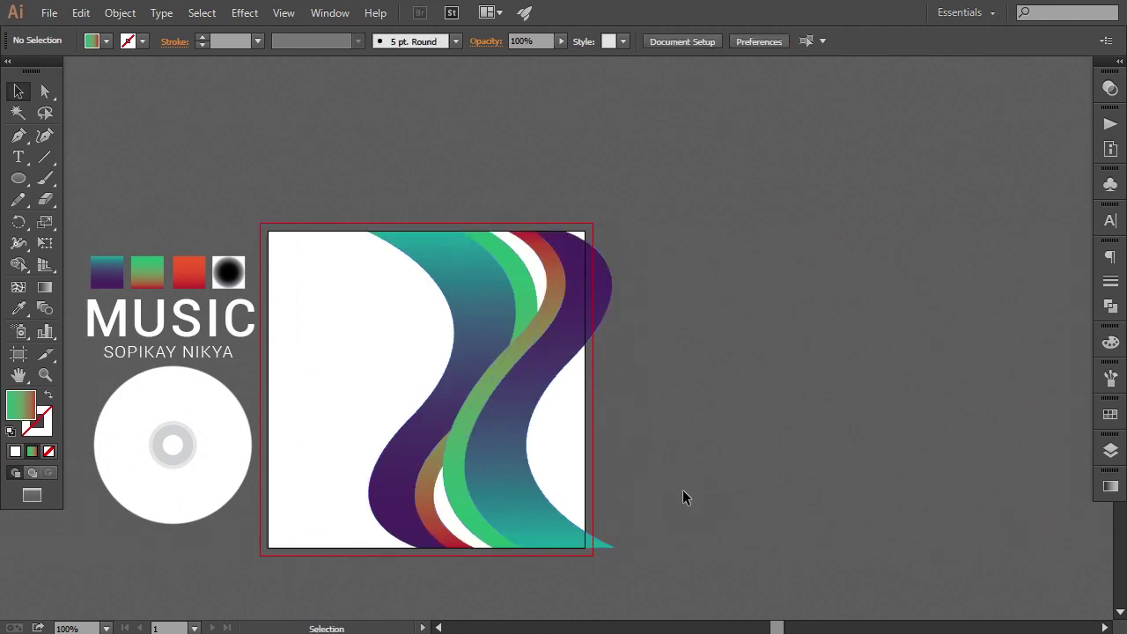
click(468, 438)
click(19, 308)
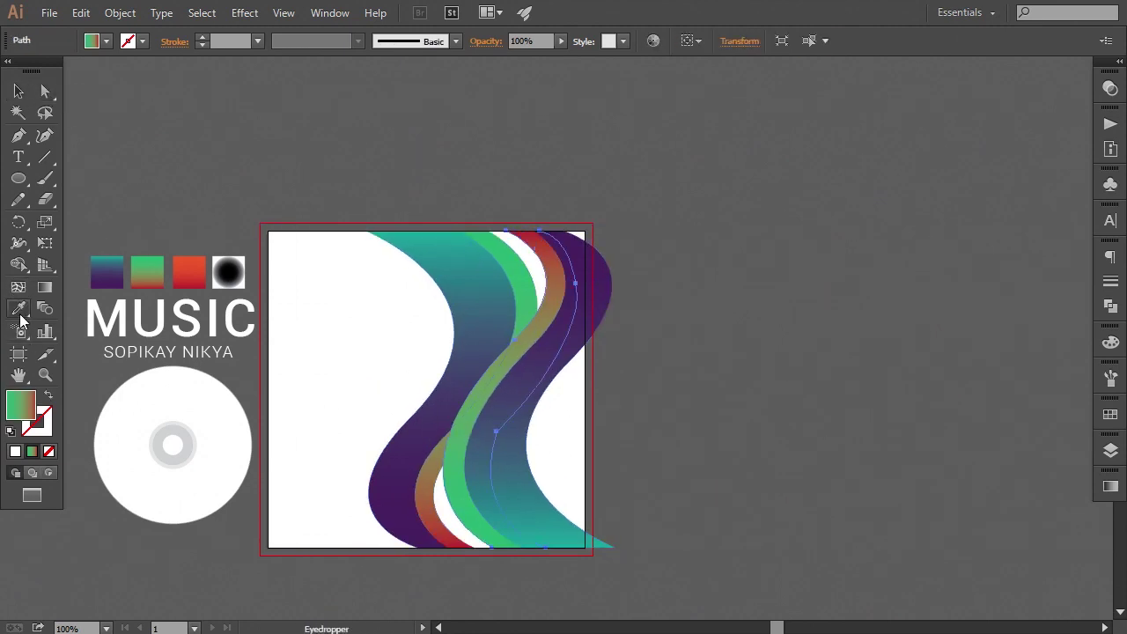
click(112, 282)
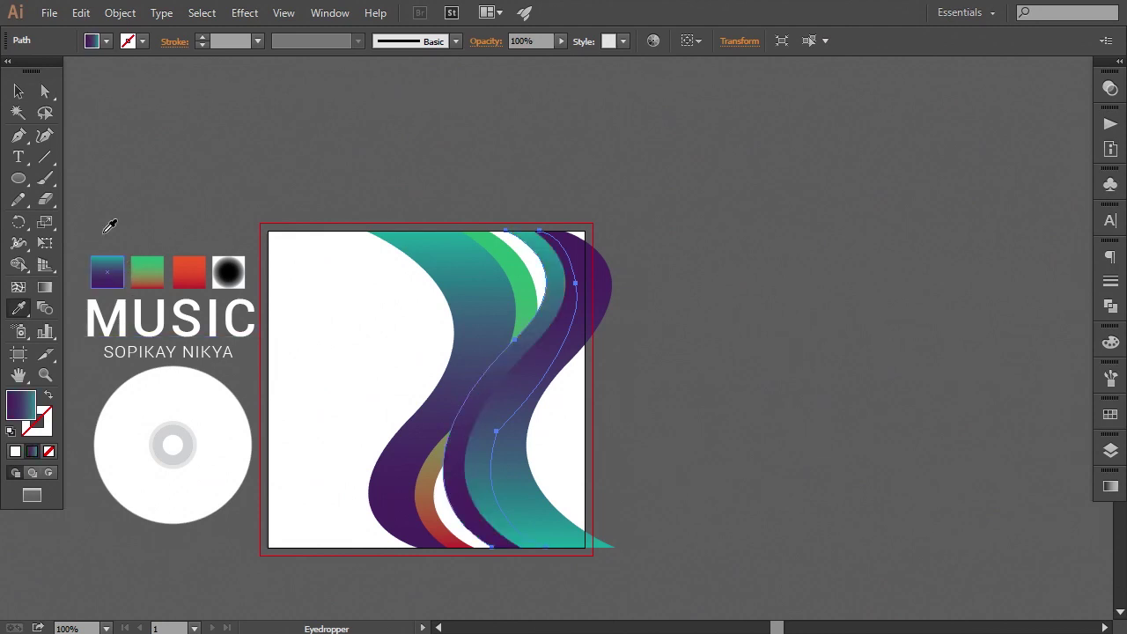
Run the purple-teal gradient vertically down the thin band and reverse its direction
click(50, 292)
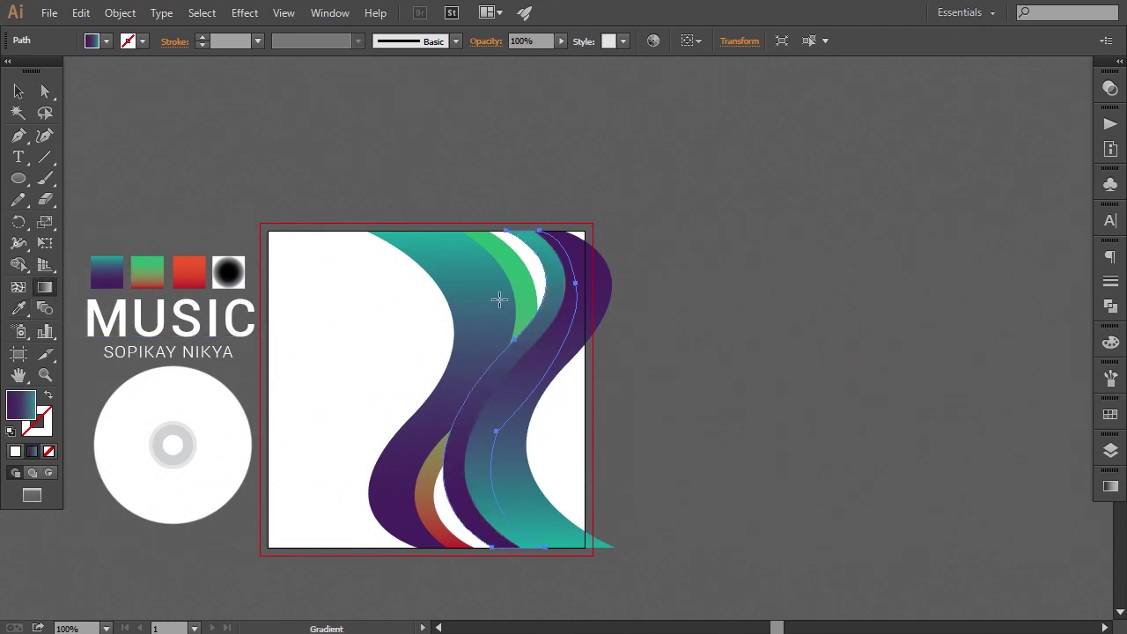
drag(525, 229, 507, 547)
click(1110, 486)
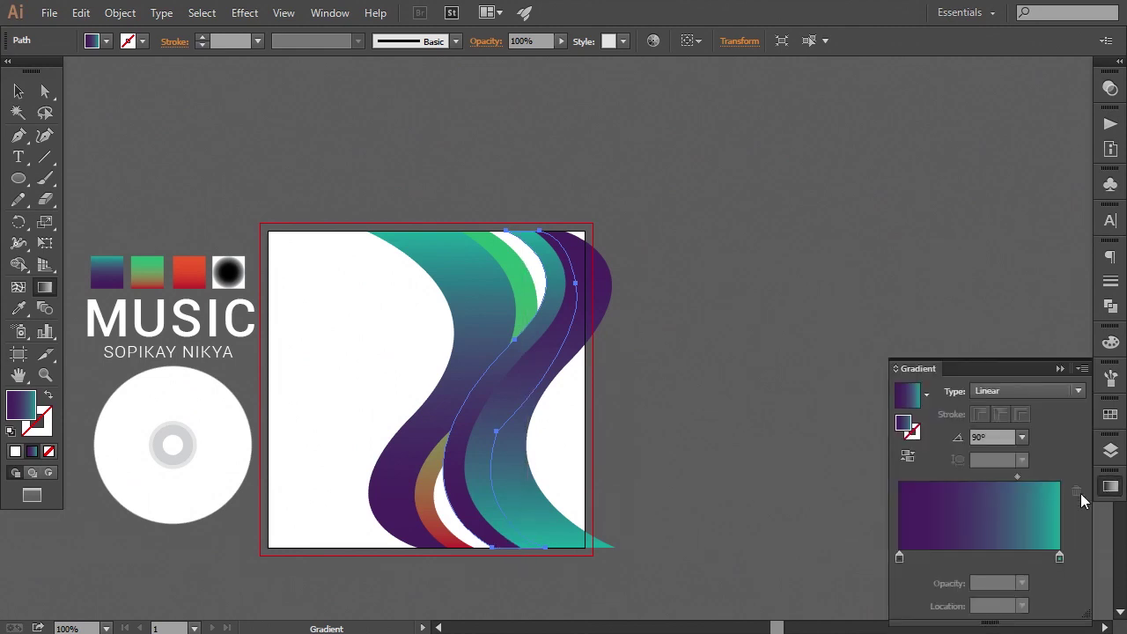
click(910, 457)
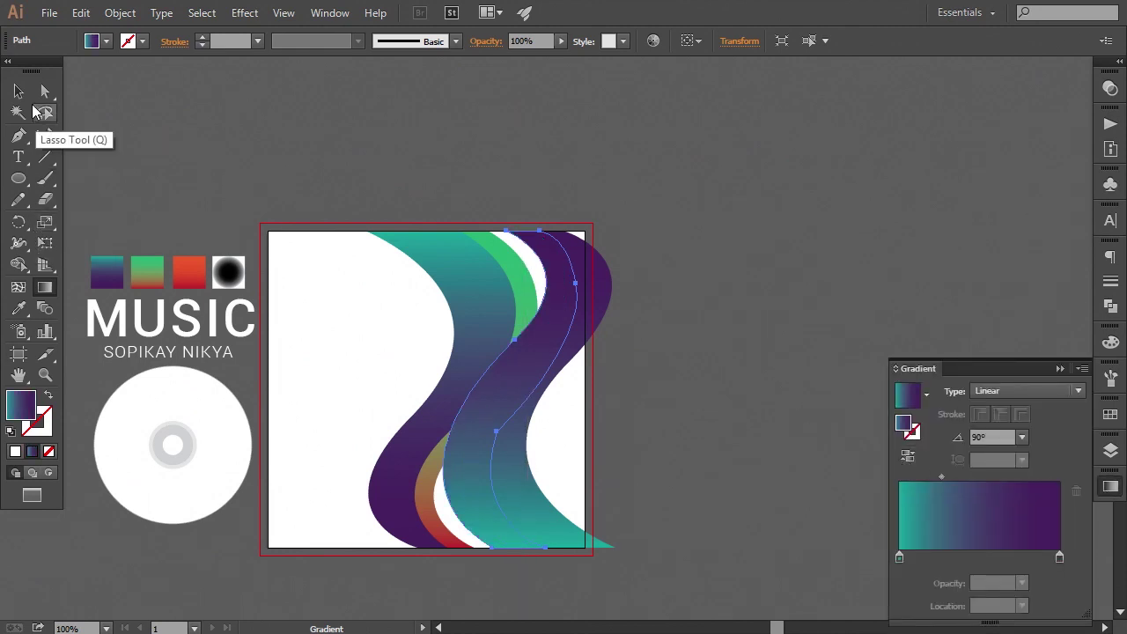
Give the outer right wave a reversed vertical red gradient with its midpoint at about 74%
click(43, 94)
click(220, 203)
click(534, 511)
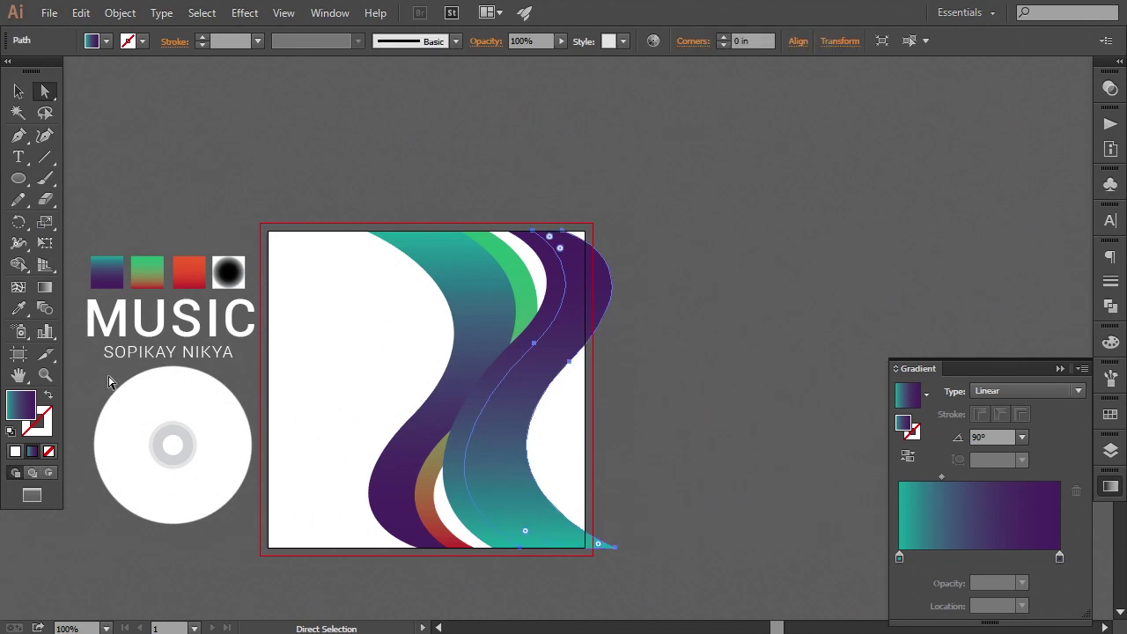
click(19, 307)
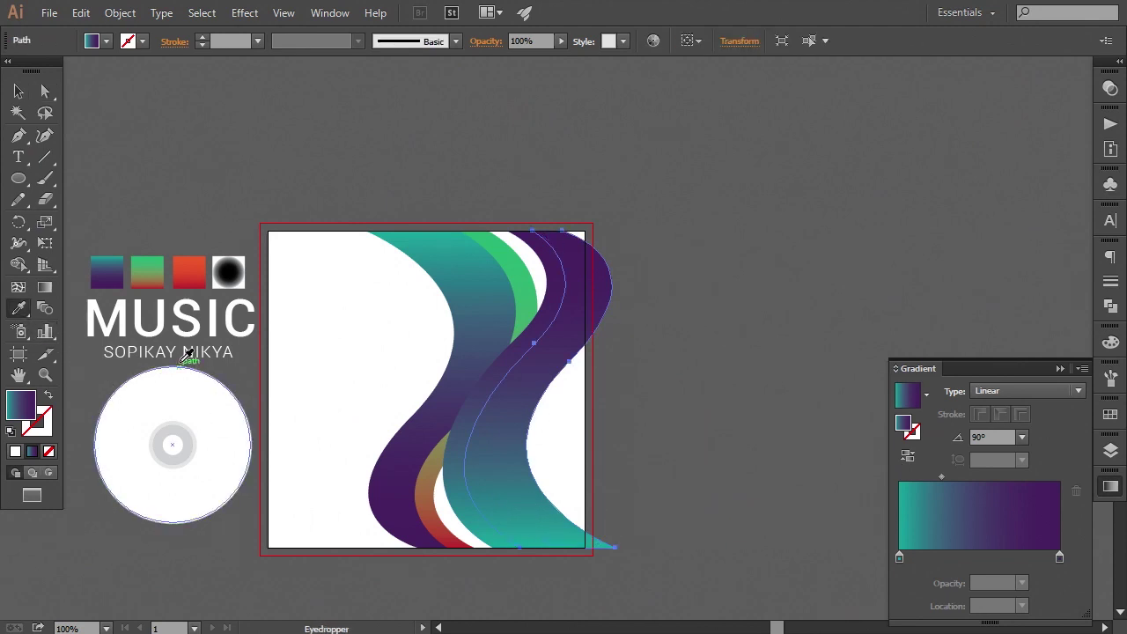
click(195, 281)
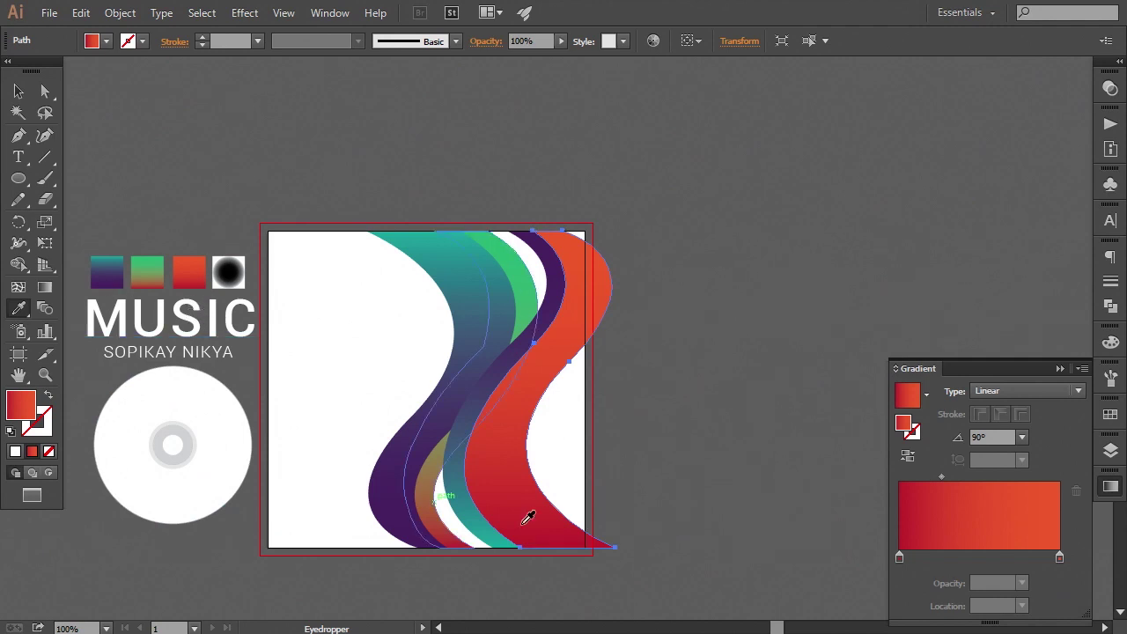
click(911, 457)
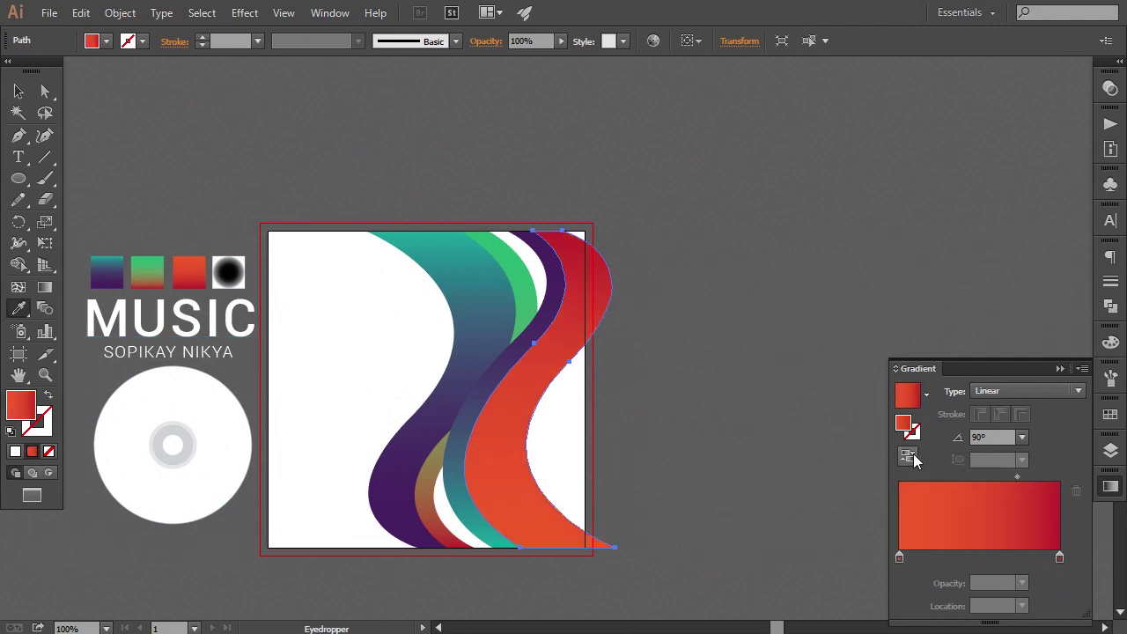
click(45, 287)
drag(556, 231, 565, 548)
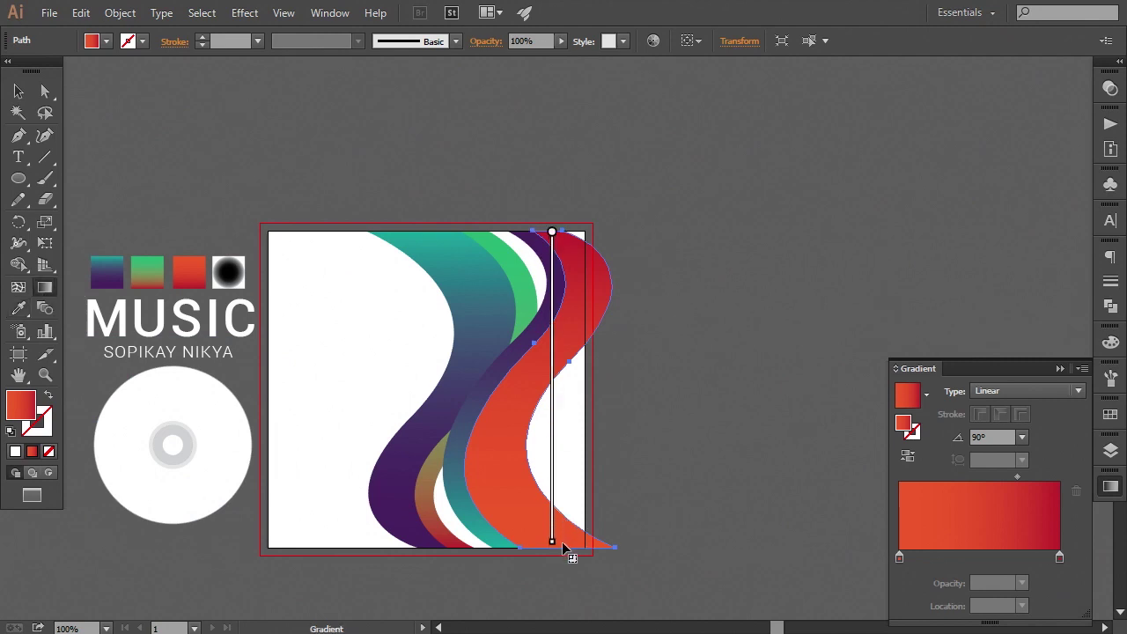
click(1019, 477)
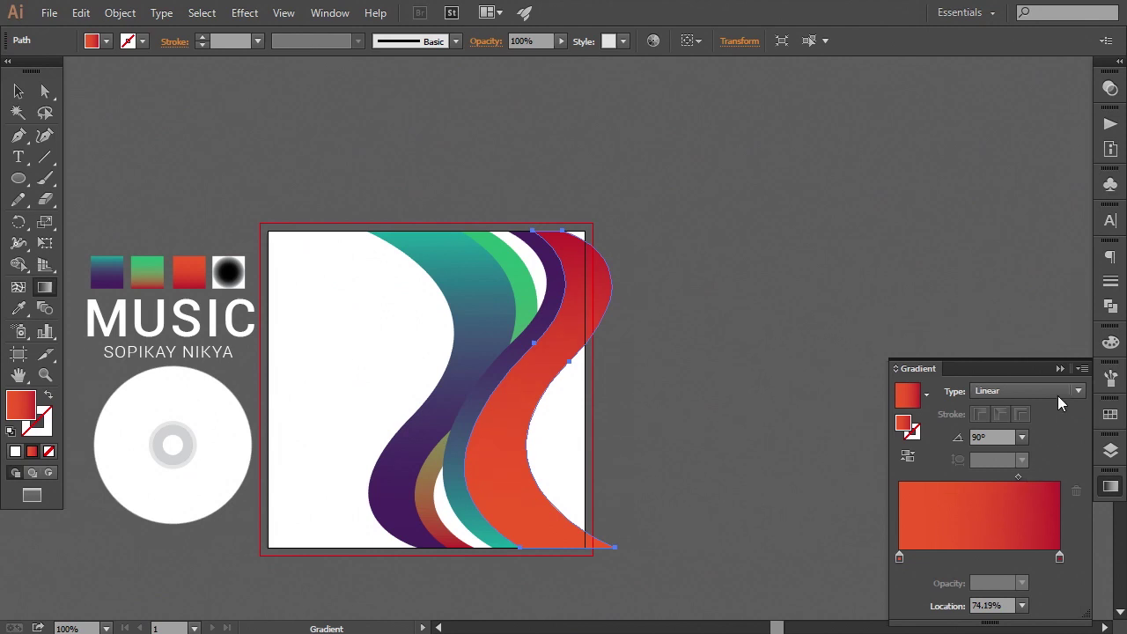
click(1059, 360)
click(18, 91)
Marquee-select all the wave bands and group them with Object > Group
click(280, 121)
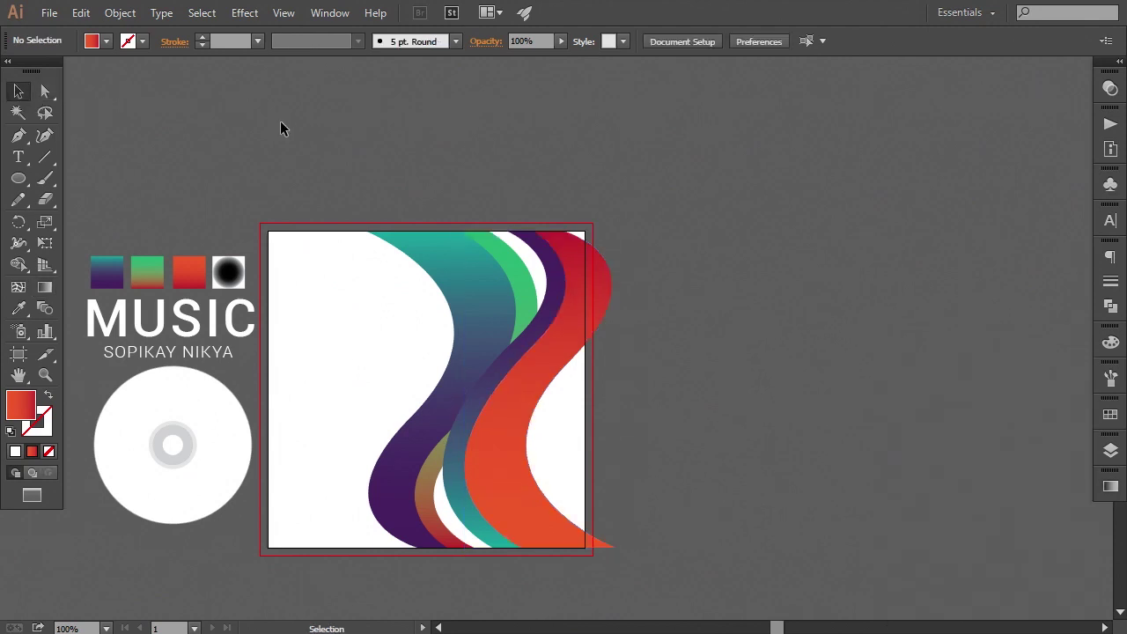
drag(649, 446, 683, 439)
drag(543, 492, 401, 563)
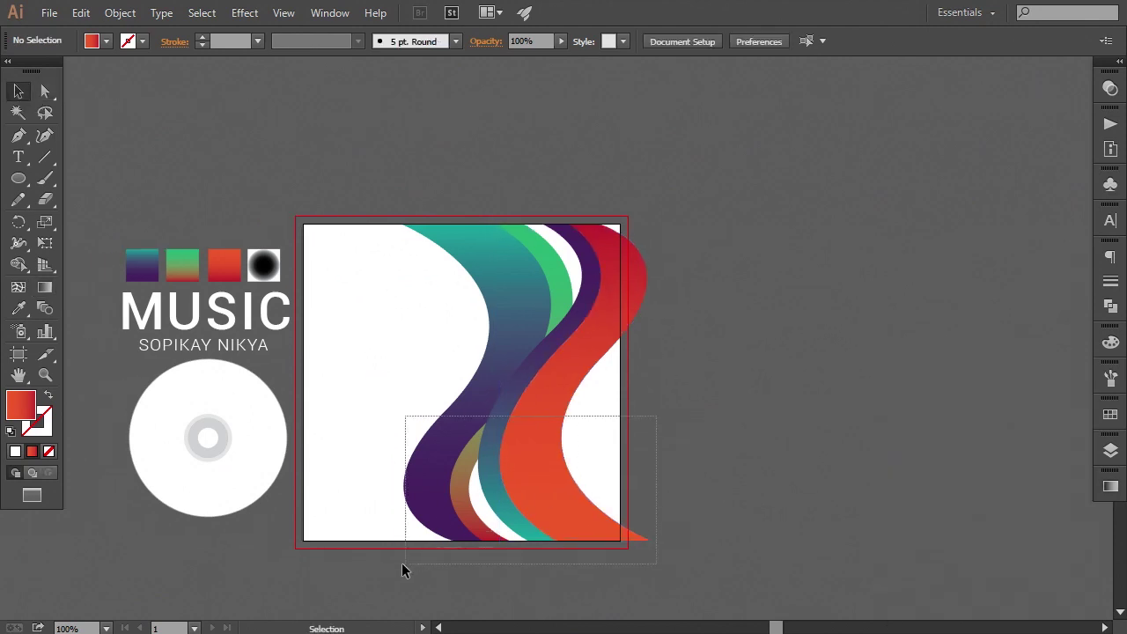
click(120, 12)
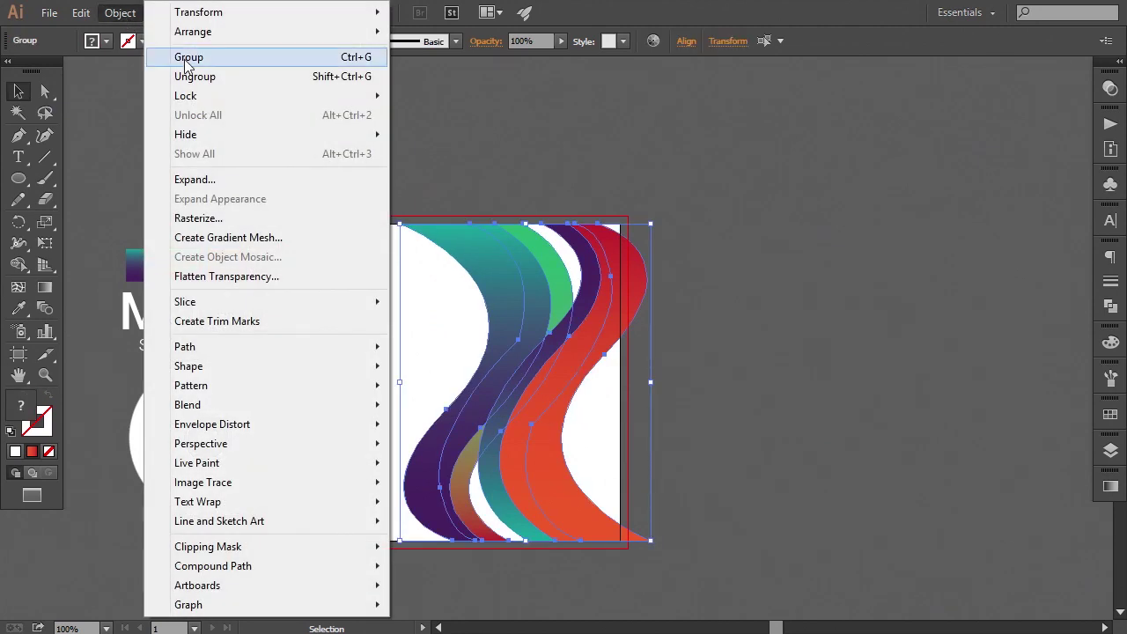
click(187, 57)
click(270, 141)
Shift the wave group about 0.94 in left, fine-tune it with arrow keys, and reselect it
mouse_move(537, 440)
mouse_down()
mouse_move(652, 425)
mouse_move(592, 430)
mouse_up()
click(652, 430)
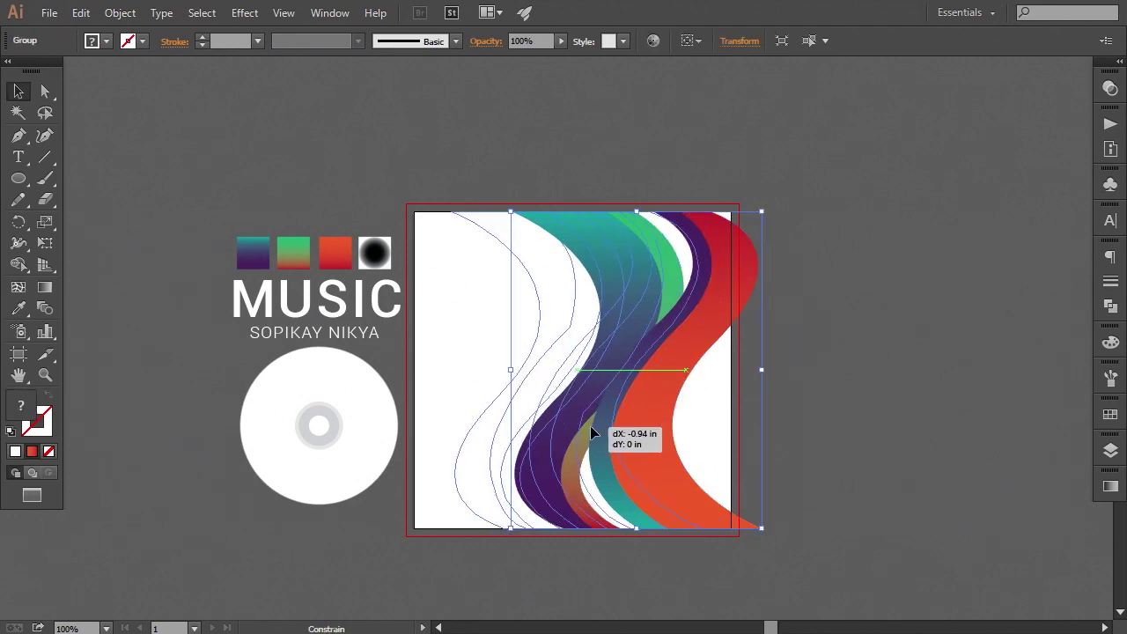
key(Left)
key(Left)
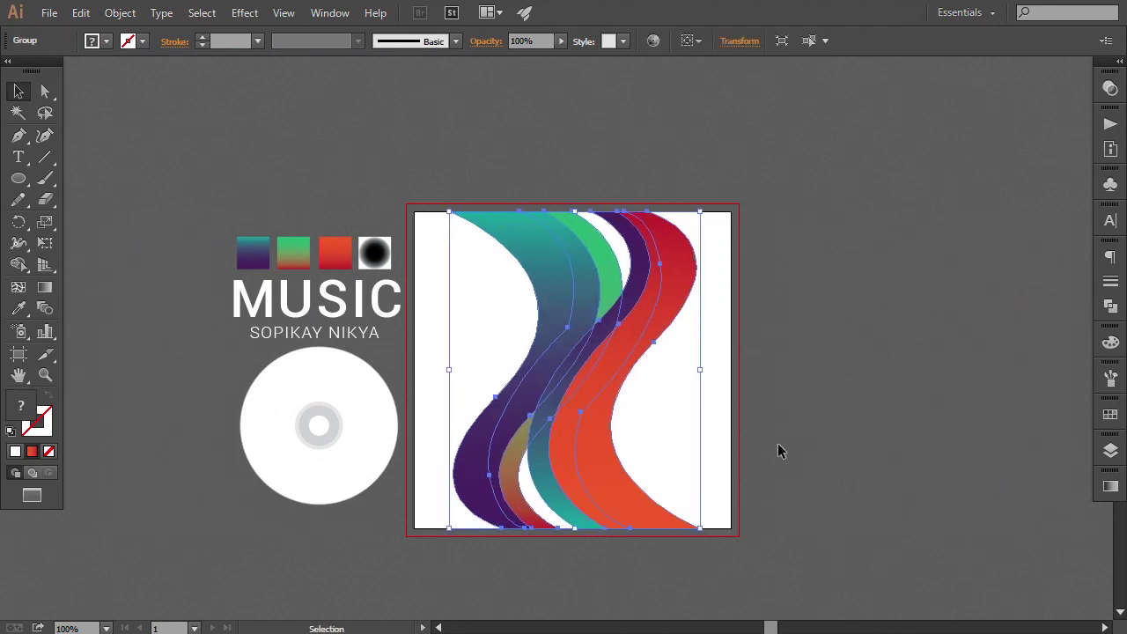
key(Left)
key(Left)
key(Right)
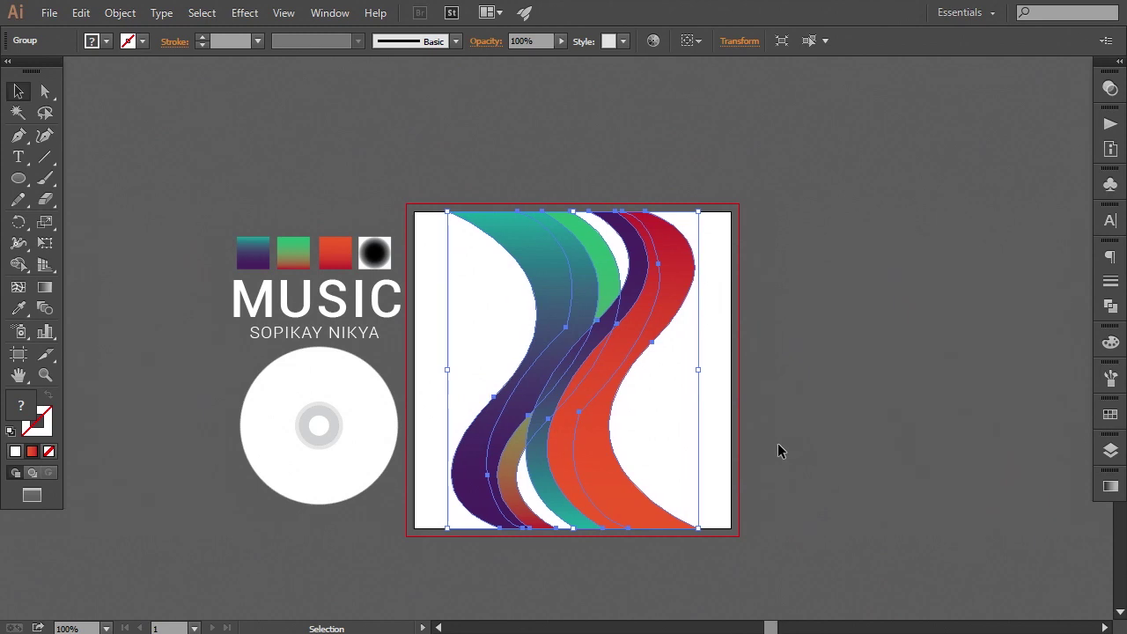
click(771, 467)
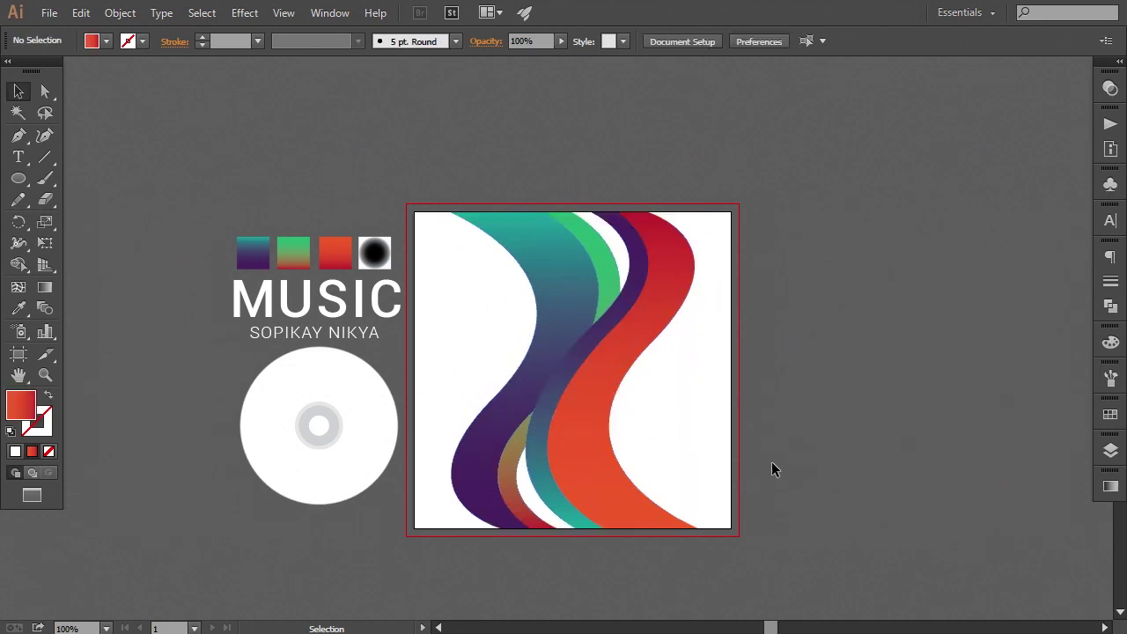
scroll(767, 480, down, 1)
drag(439, 143, 676, 338)
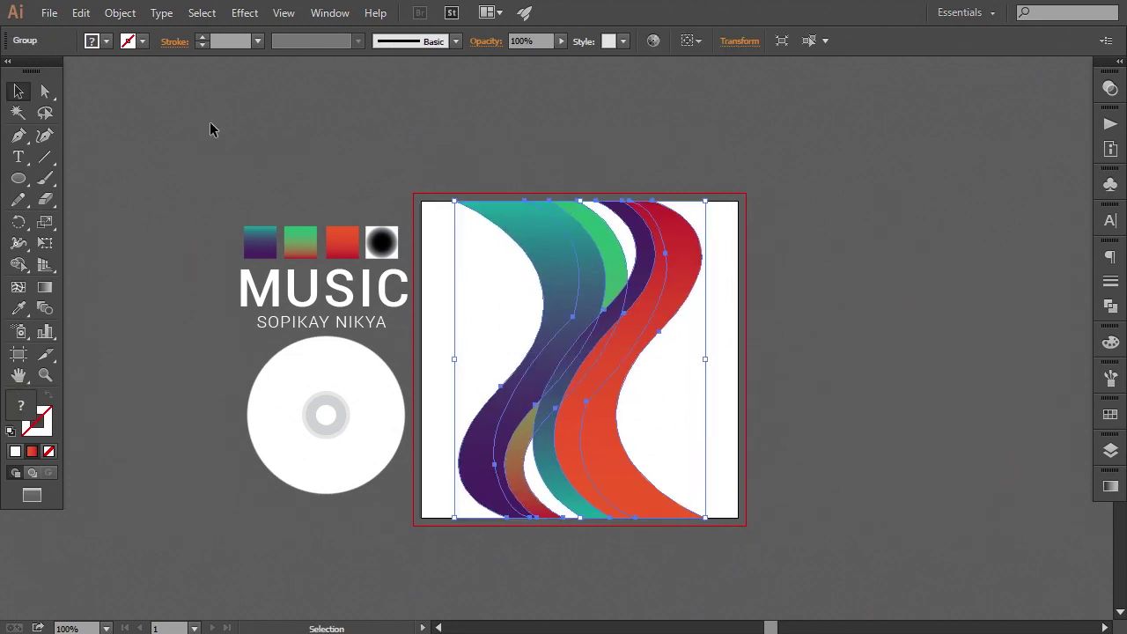
Copy the wave group, paste it in front, and rotate the copy 90° to run horizontally
click(80, 12)
click(114, 86)
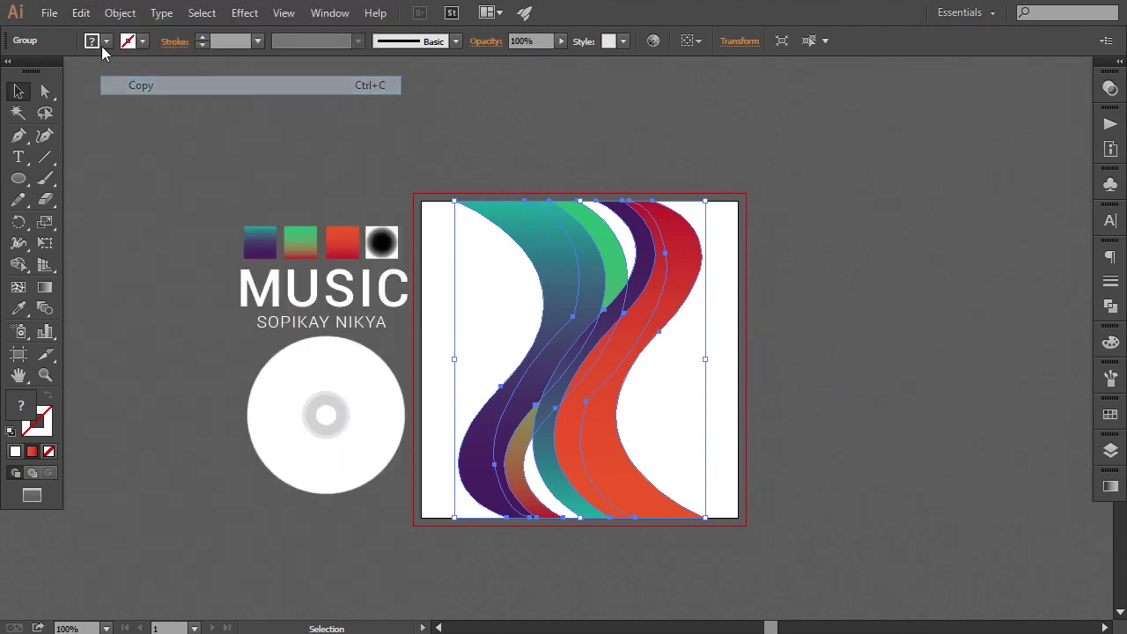
click(80, 13)
click(160, 123)
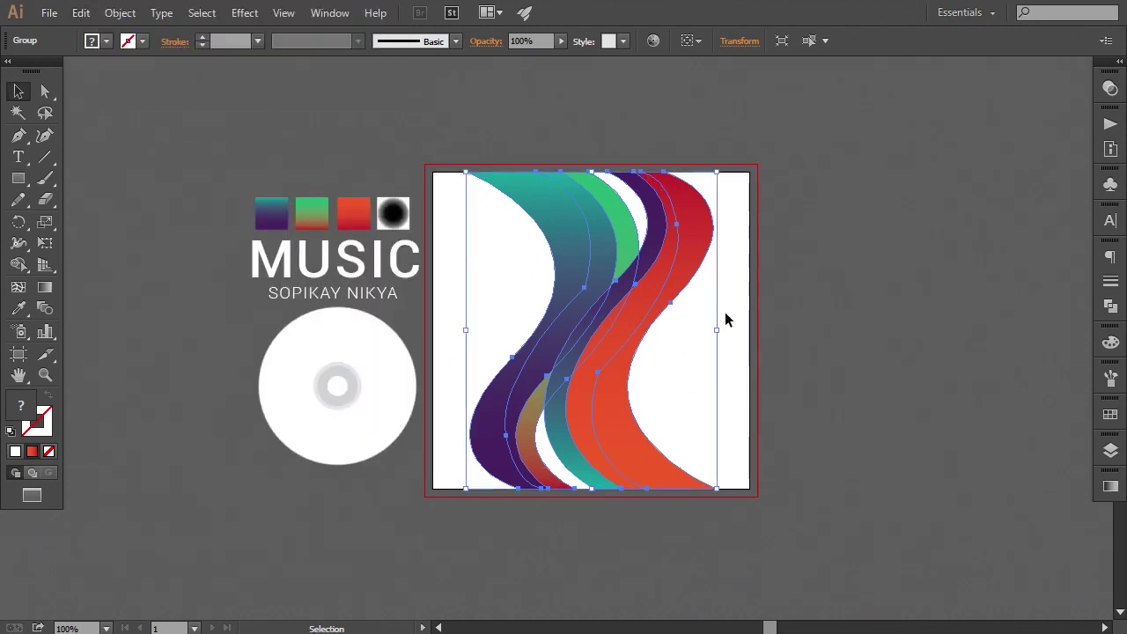
drag(724, 170, 835, 504)
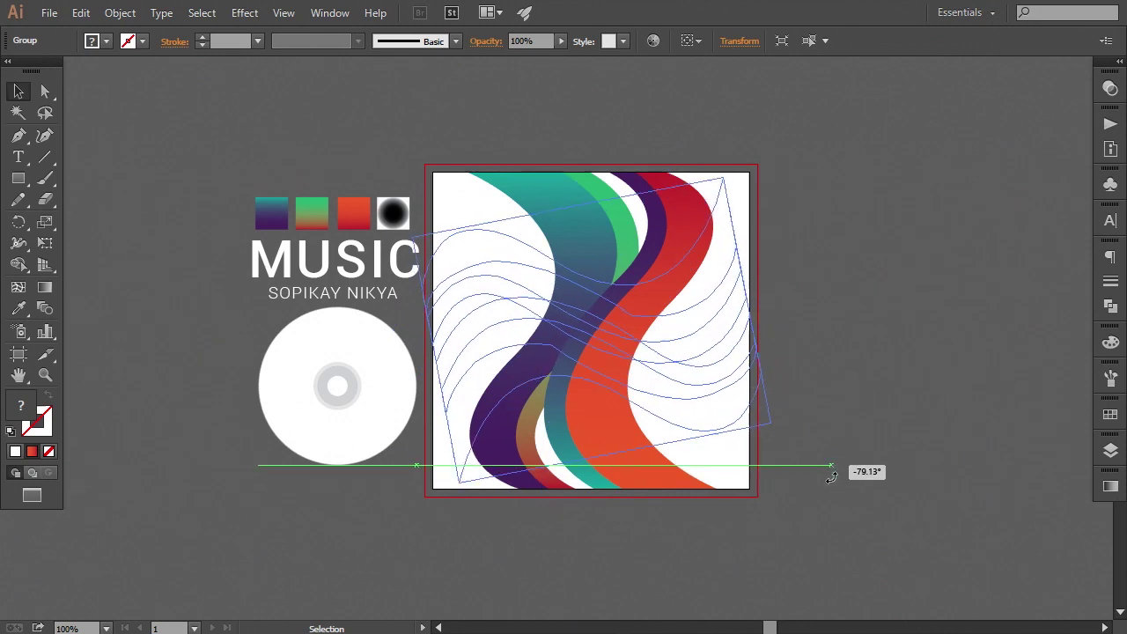
click(865, 435)
drag(843, 448, 853, 449)
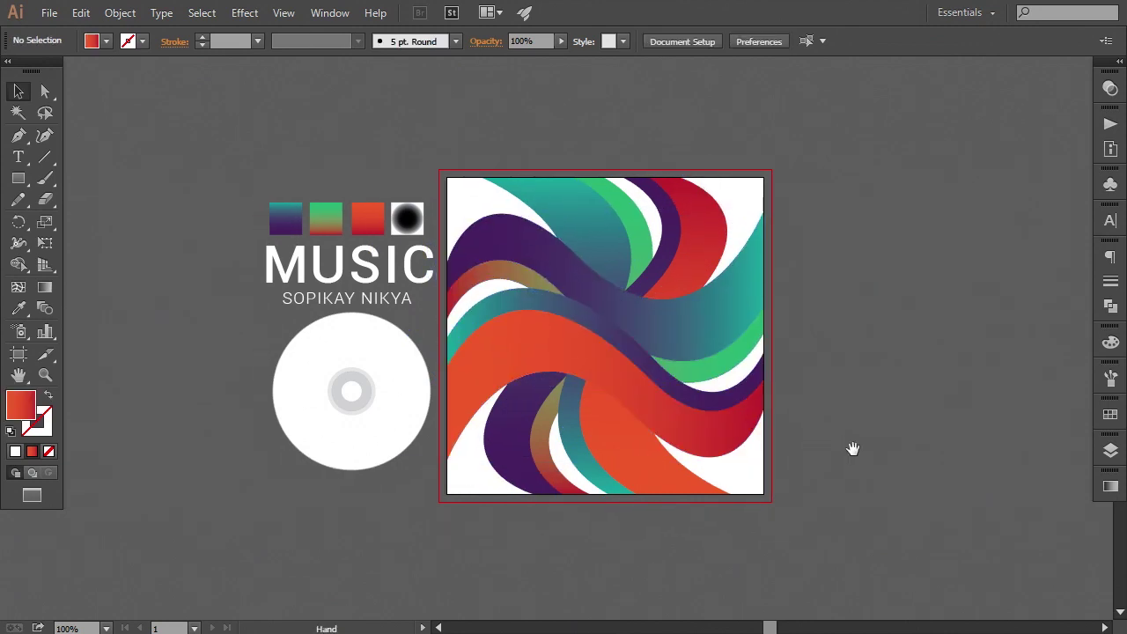
Reflect the horizontal wave copy across the horizontal axis
click(738, 333)
click(122, 13)
mouse_move(198, 12)
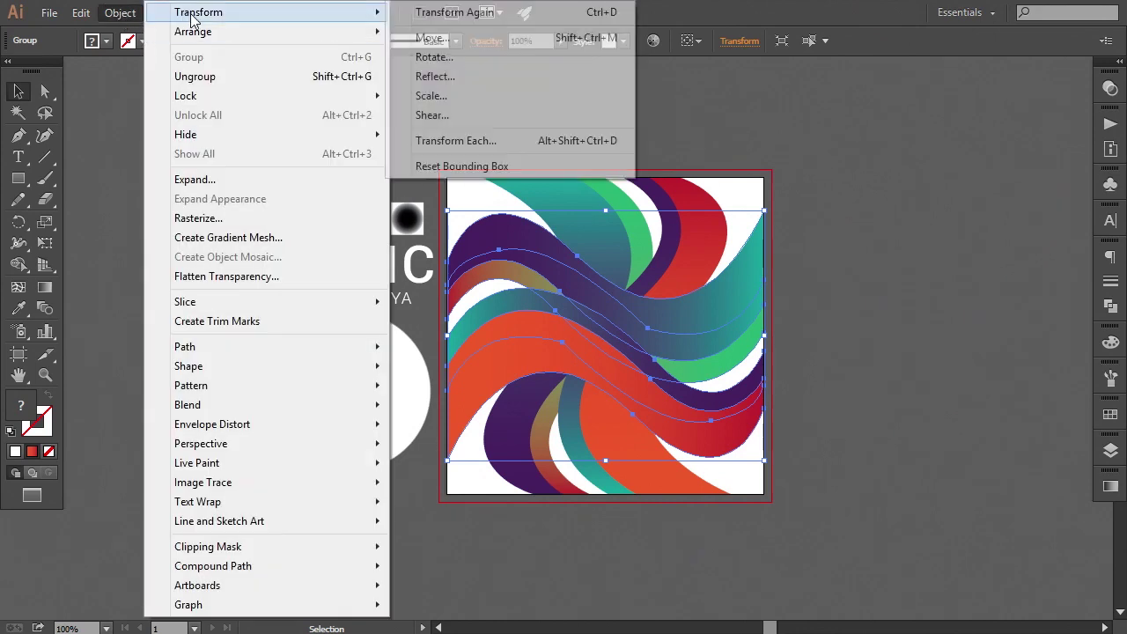
click(432, 73)
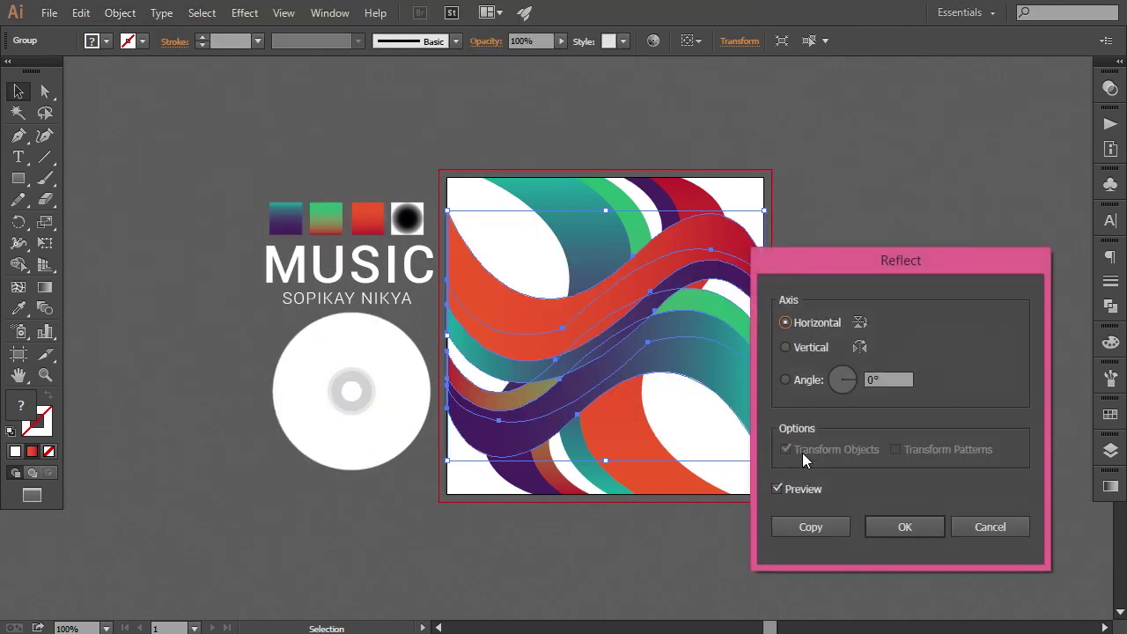
click(930, 531)
click(899, 452)
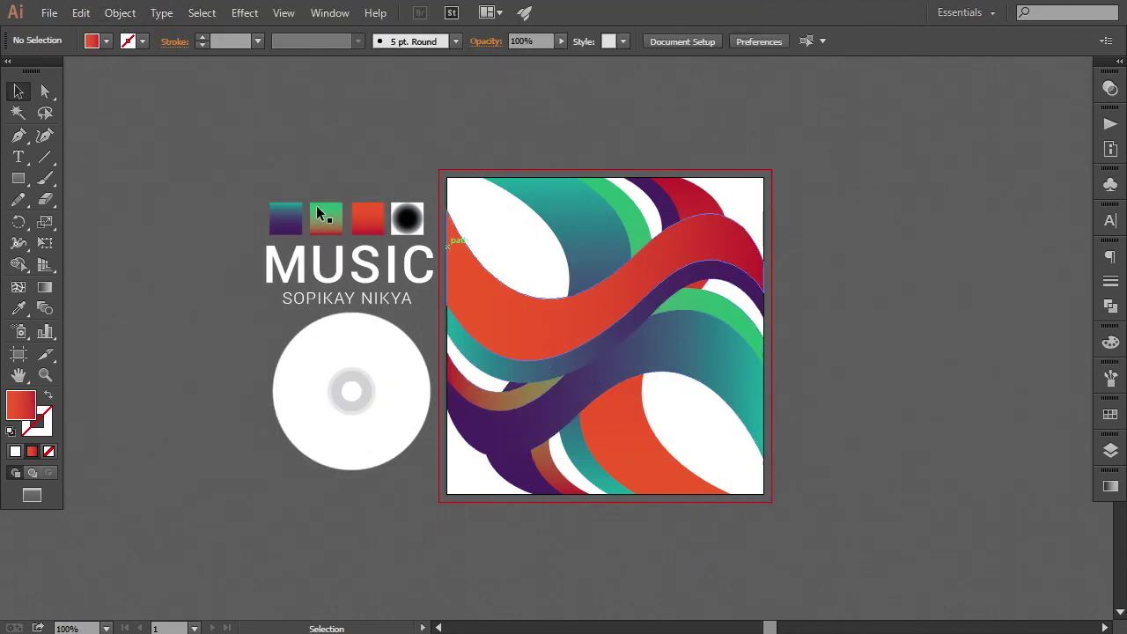
Draw a 5 × 5 in red-to-orange gradient rectangle over the cover and send it to the back
click(19, 179)
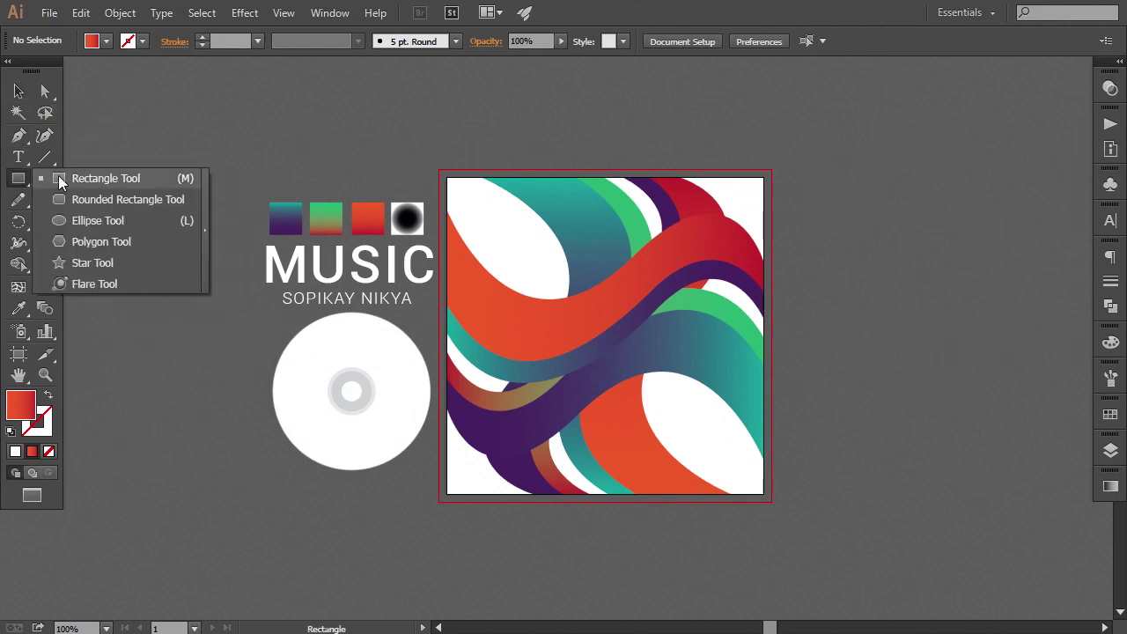
mouse_move(448, 240)
mouse_down()
mouse_move(461, 291)
mouse_move(766, 494)
mouse_up()
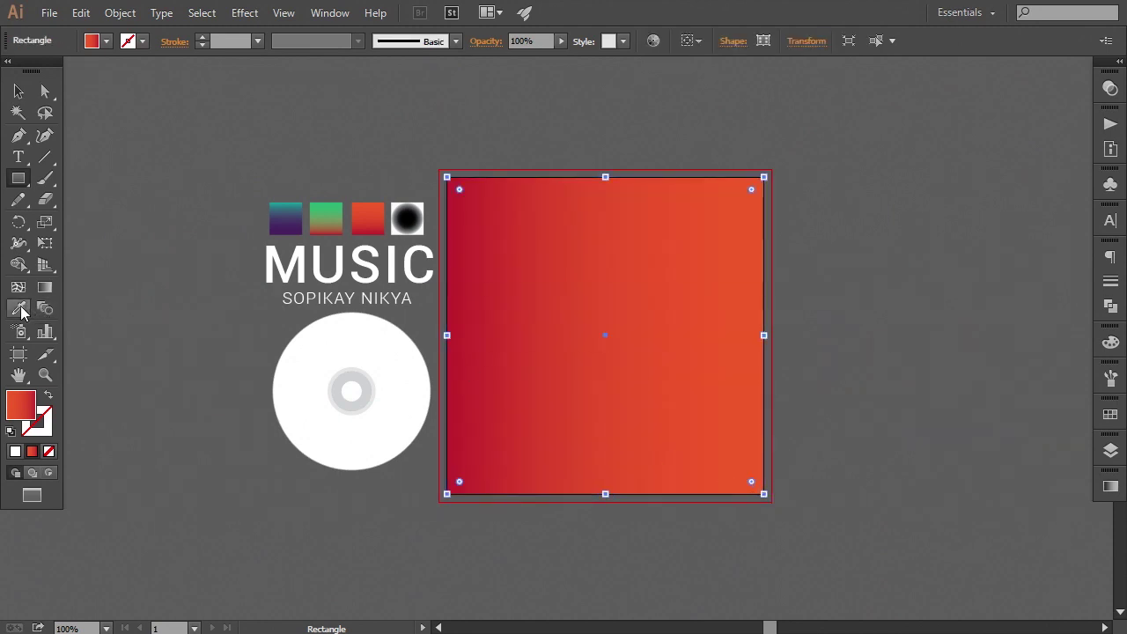
click(18, 92)
right_click(705, 358)
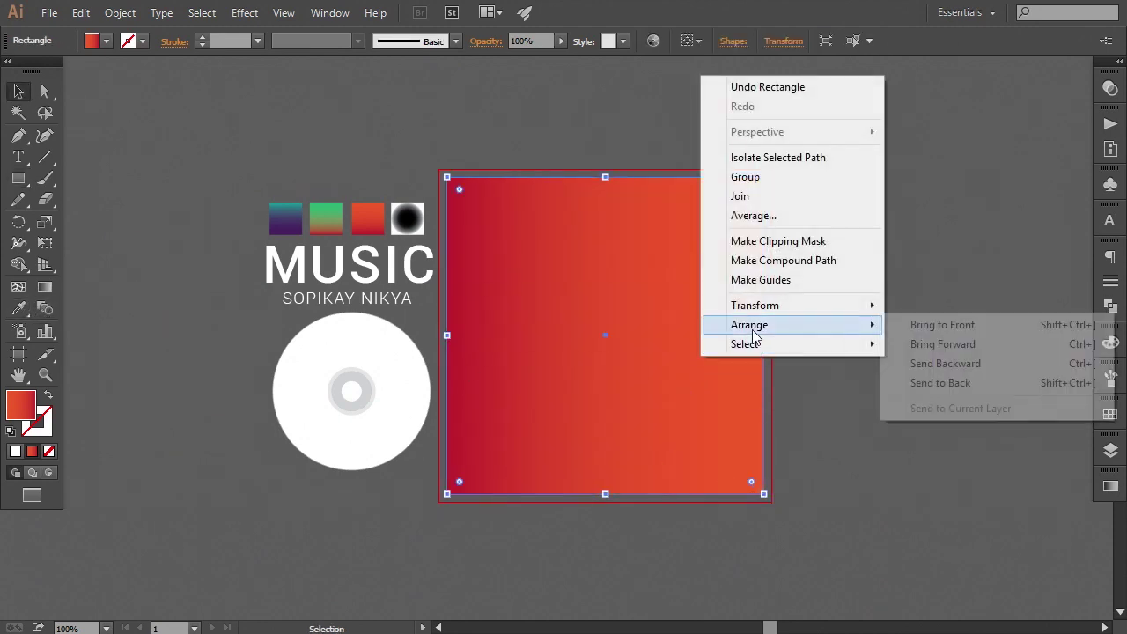
click(944, 383)
click(889, 391)
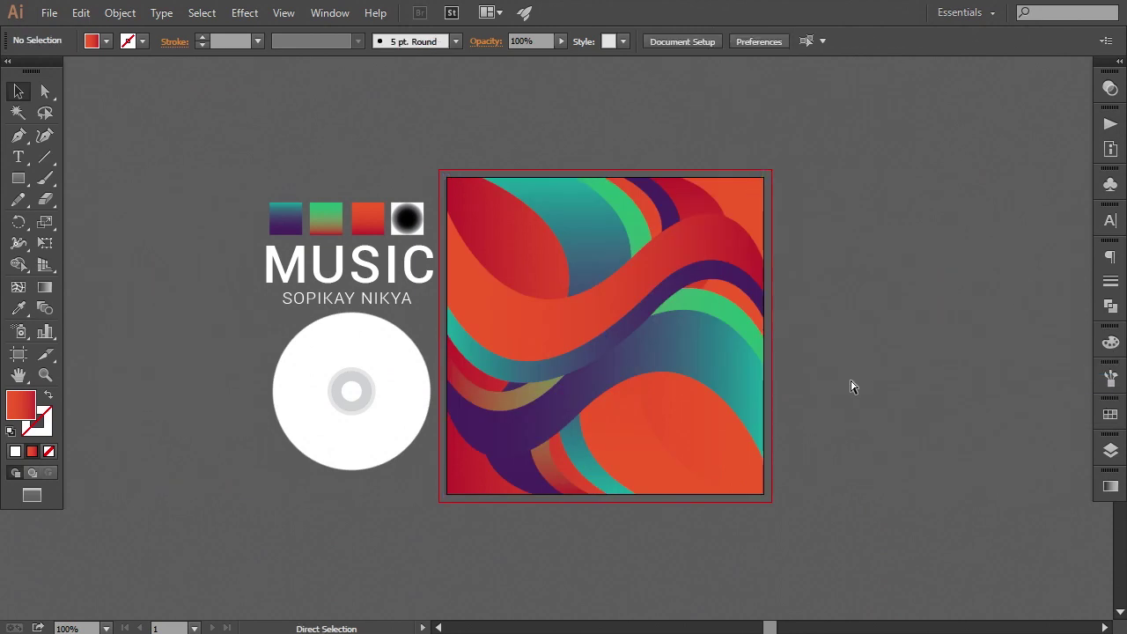
key(ctrl+plus)
scroll(871, 414, right, 1)
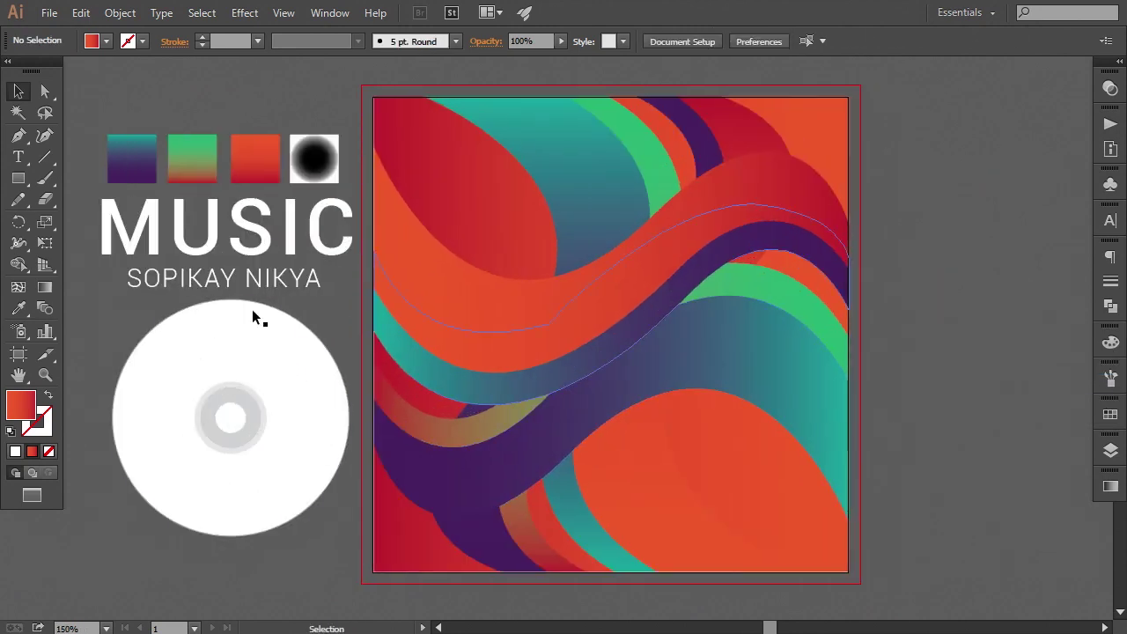
Move the MUSIC title group onto the cover's lower right and bring it to the front
click(221, 280)
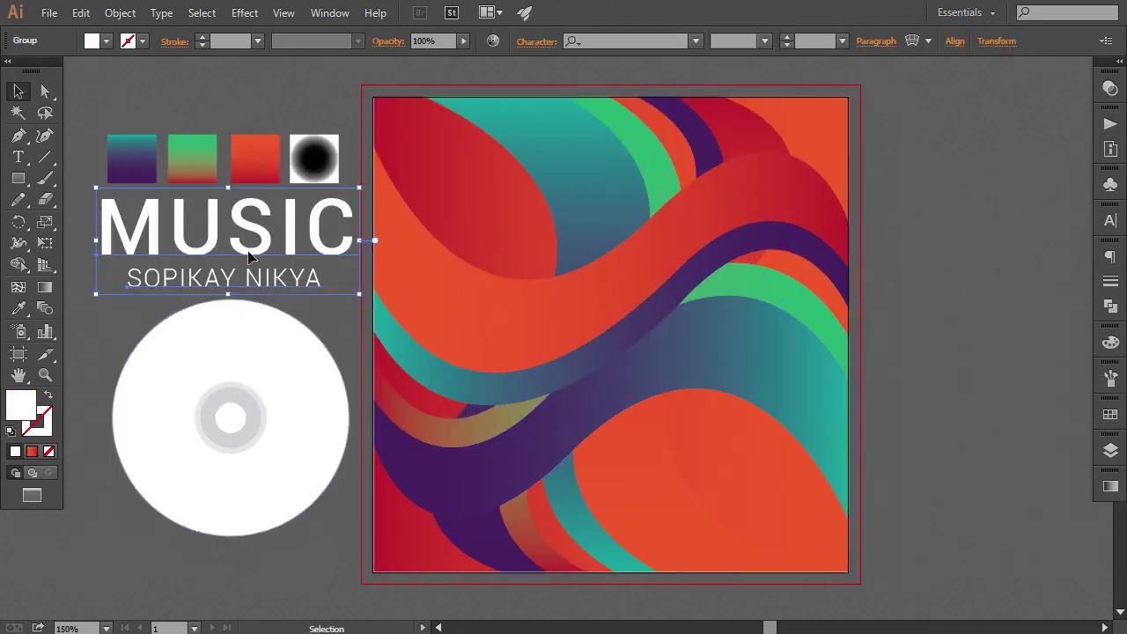
drag(250, 256, 720, 479)
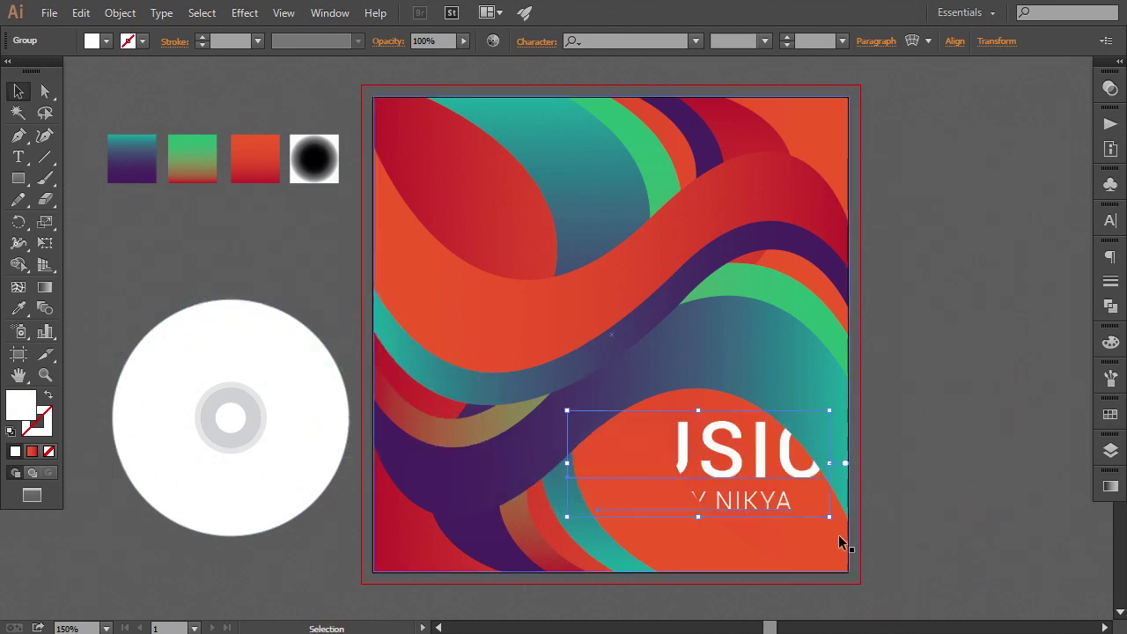
drag(831, 519, 814, 511)
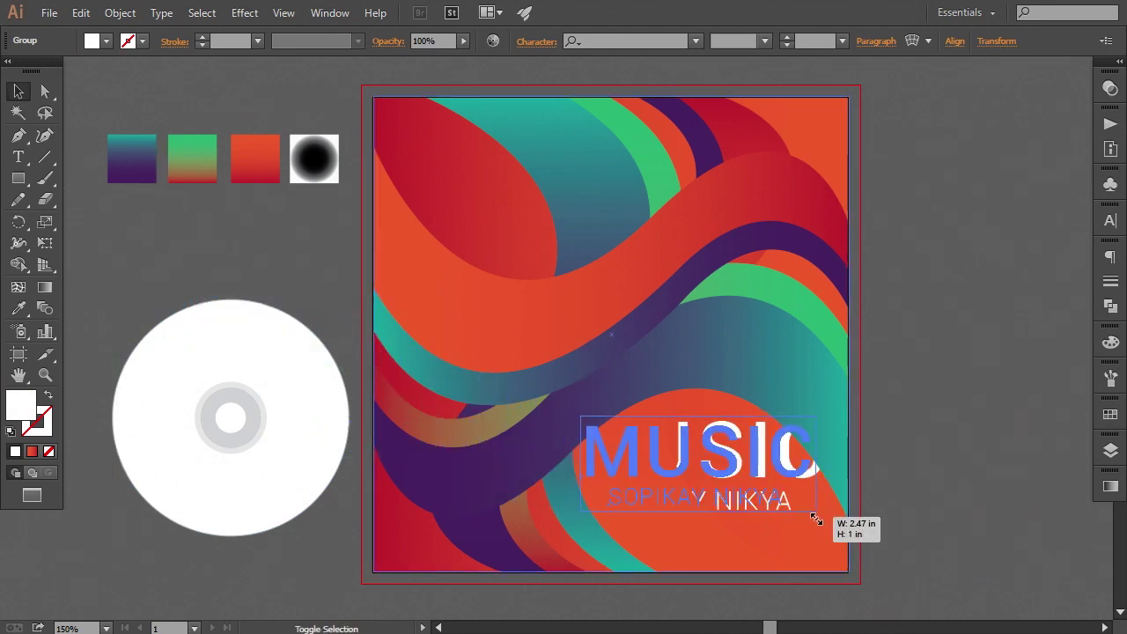
right_click(718, 490)
click(656, 458)
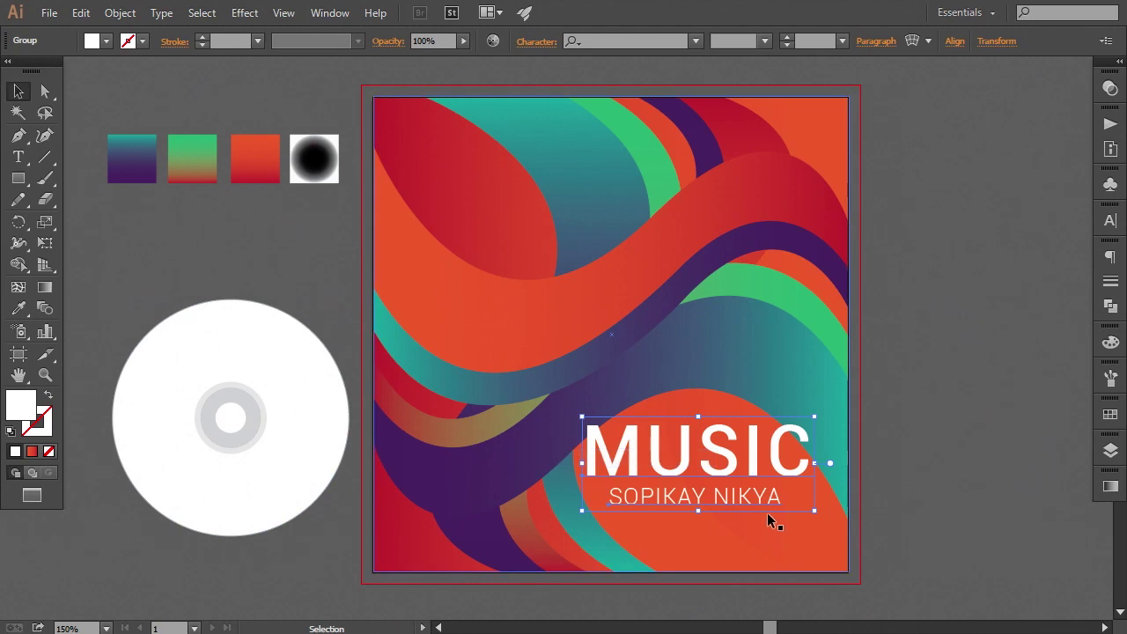
drag(785, 469, 786, 440)
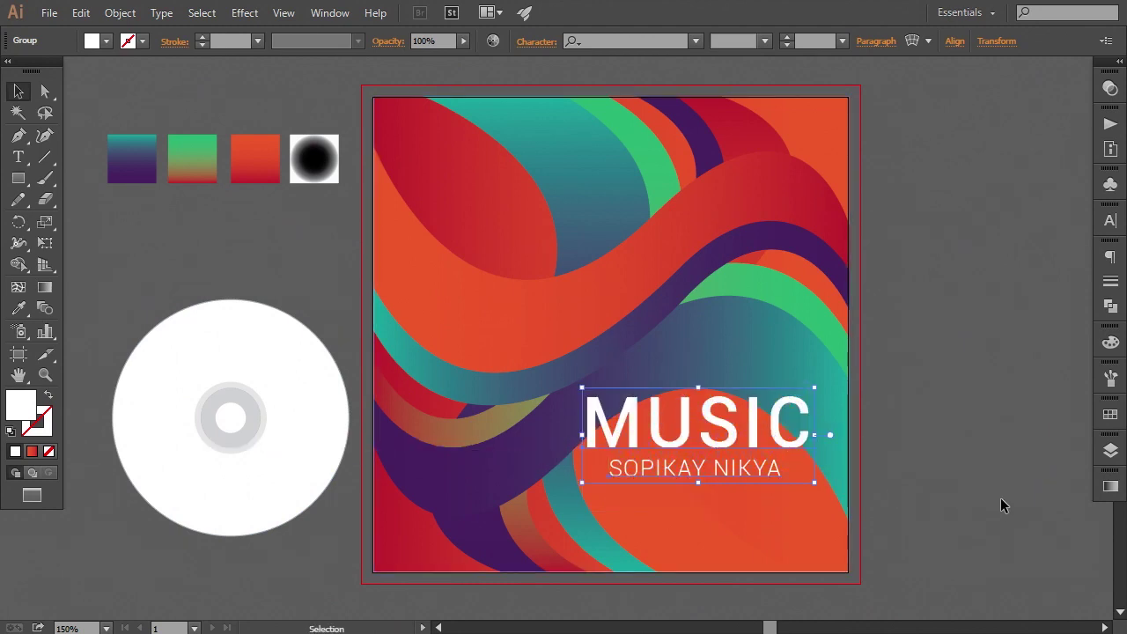
Enlarge the title group slightly and fine-tune its position with arrow keys
key(Up)
key(Up)
key(Up)
key(Up)
key(Up)
key(Up)
key(Left)
key(Left)
key(Left)
key(Left)
key(Left)
key(Left)
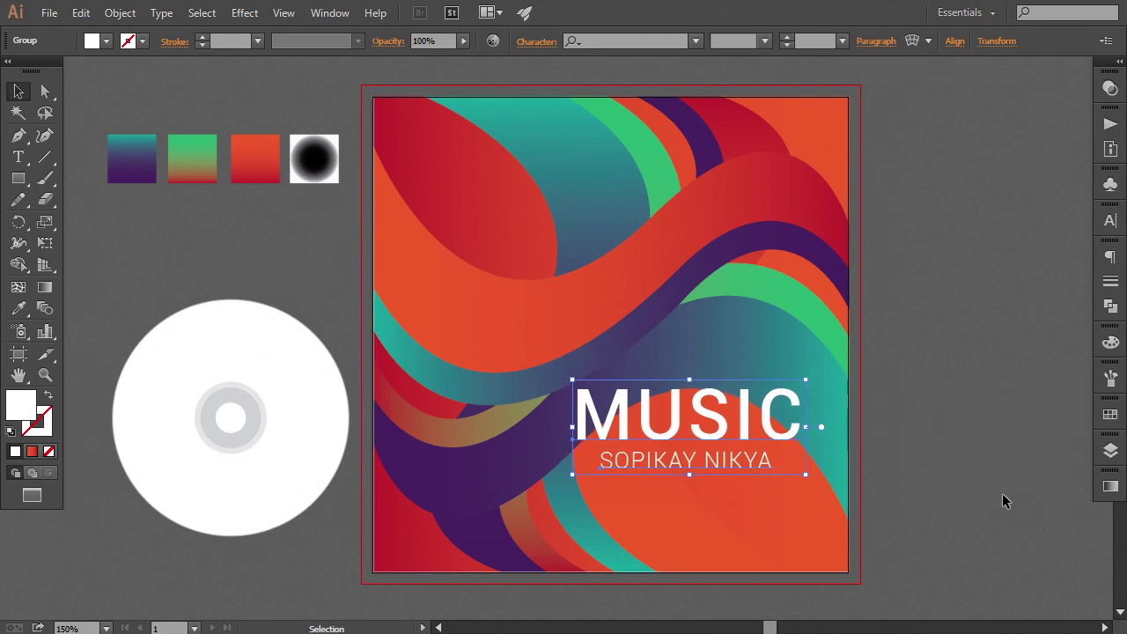
key(Left)
key(Left)
key(Left)
key(Down)
key(Down)
key(Down)
key(Down)
key(Down)
key(Down)
key(Down)
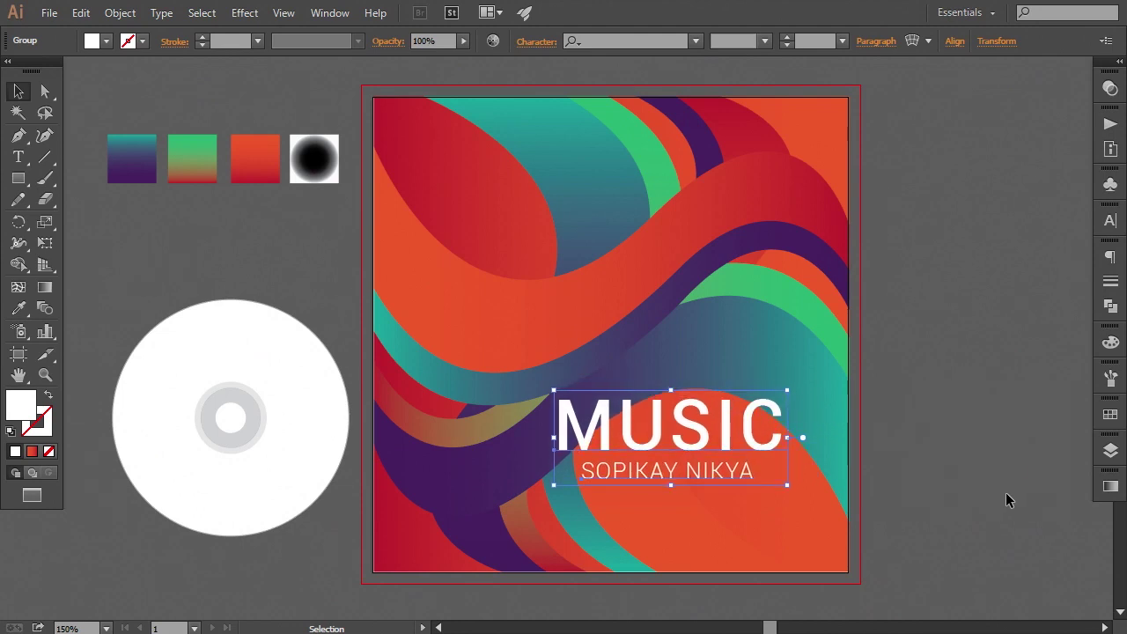
key(Right)
key(Right)
key(Right)
key(Right)
key(Right)
key(Right)
key(Right)
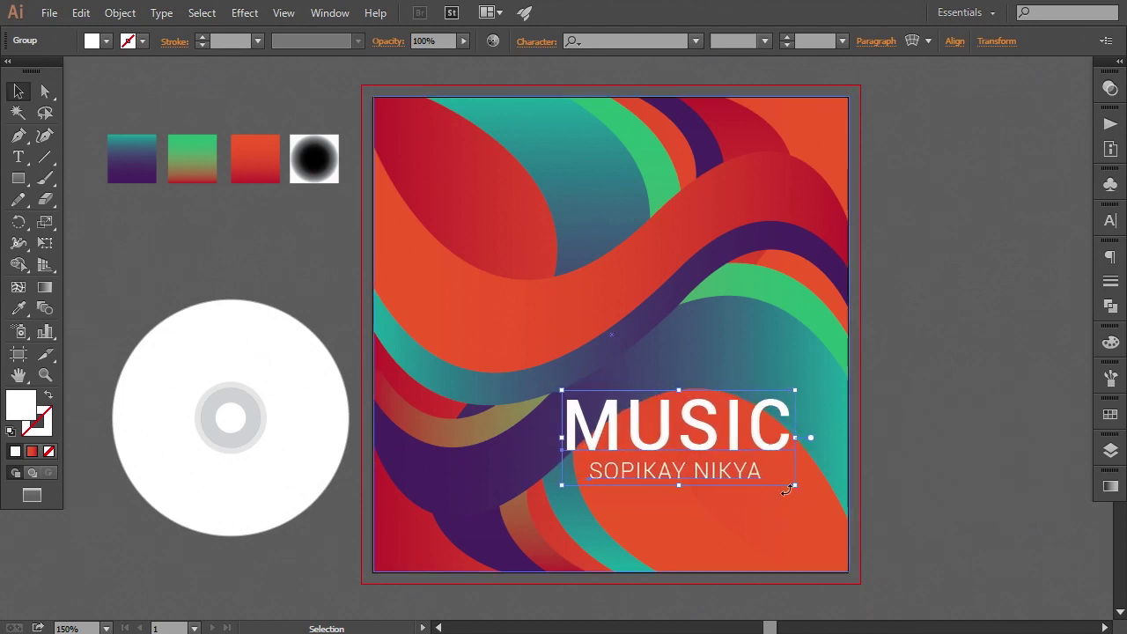
drag(795, 487, 816, 494)
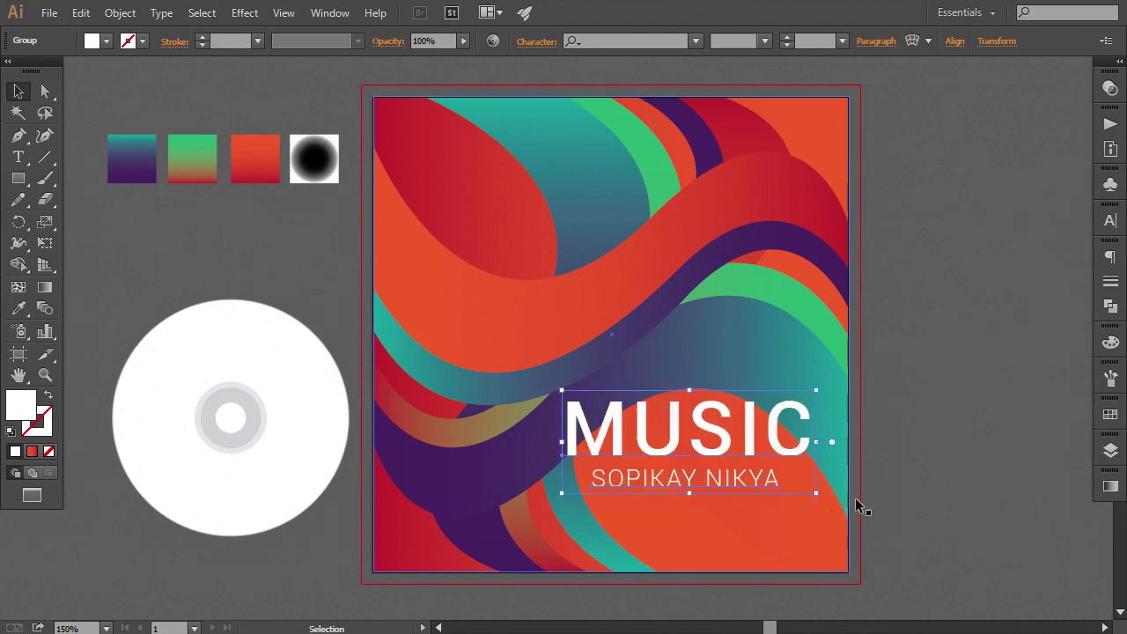
key(Up)
key(Up)
key(Up)
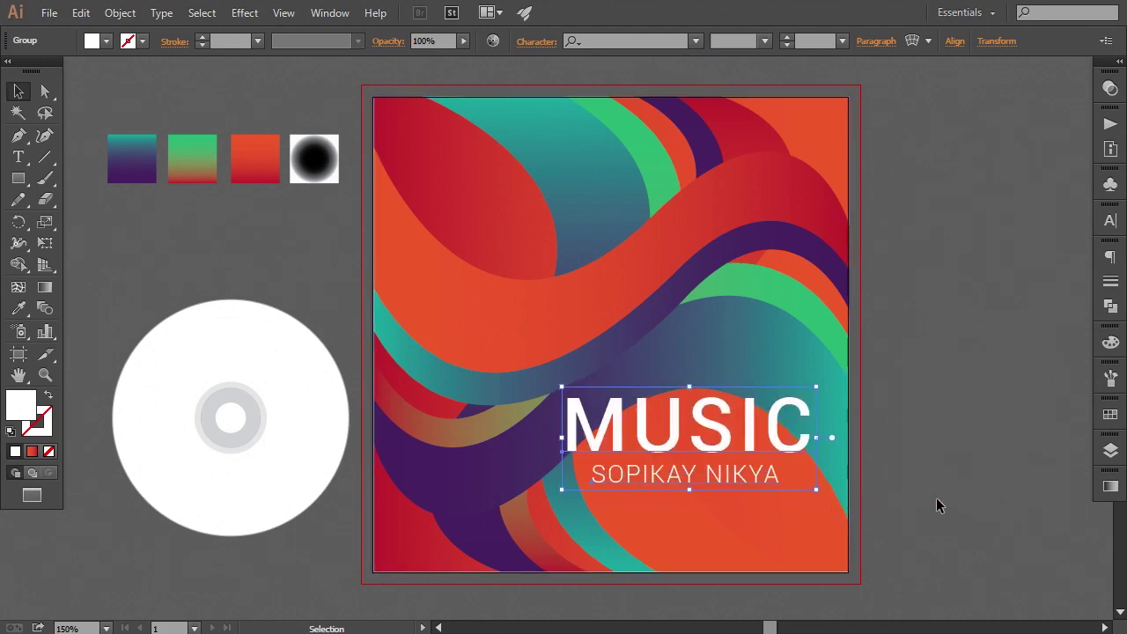
key(Left)
key(Left)
key(Left)
key(Left)
key(Left)
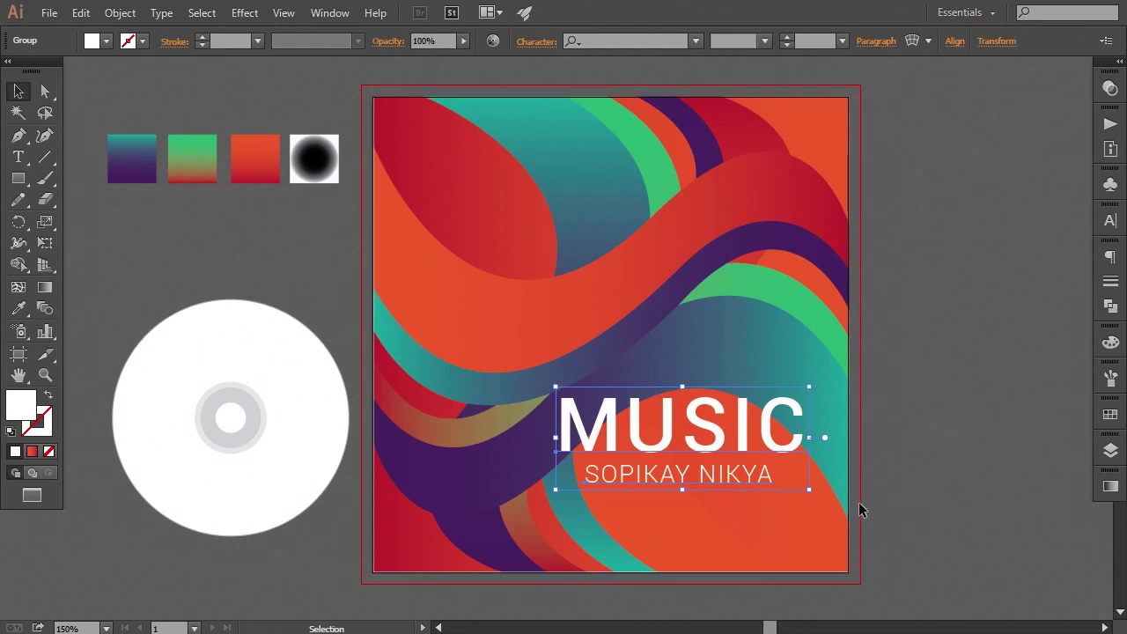
drag(809, 491, 818, 493)
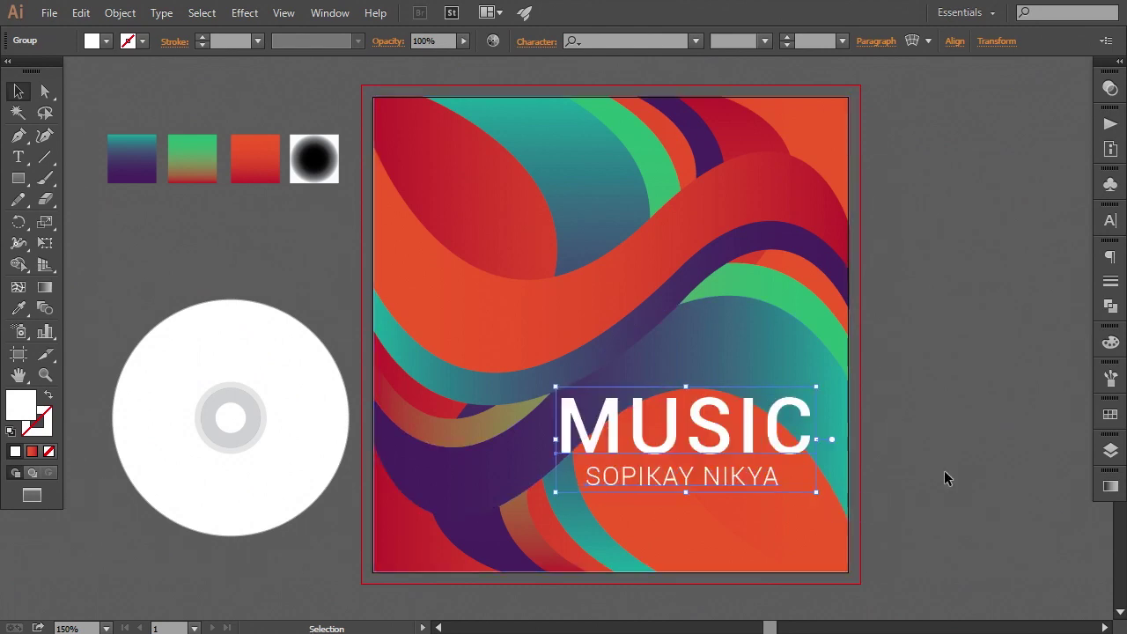
key(Left)
key(Left)
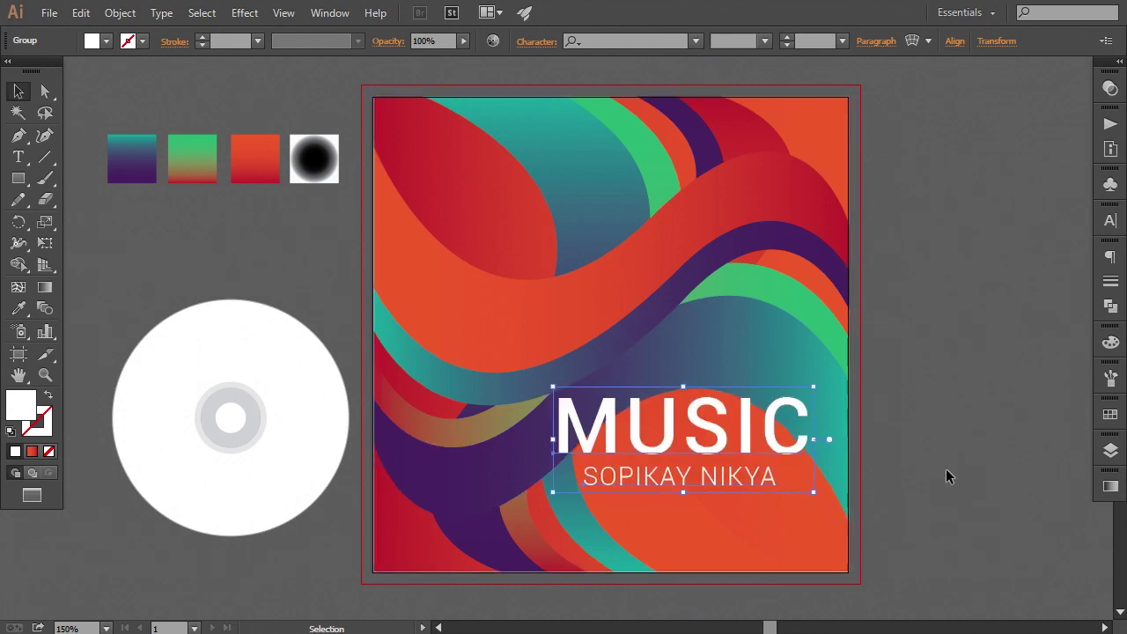
key(Left)
Draw a 1.43 in circle in the cover's upper middle with the Ellipse tool
click(943, 469)
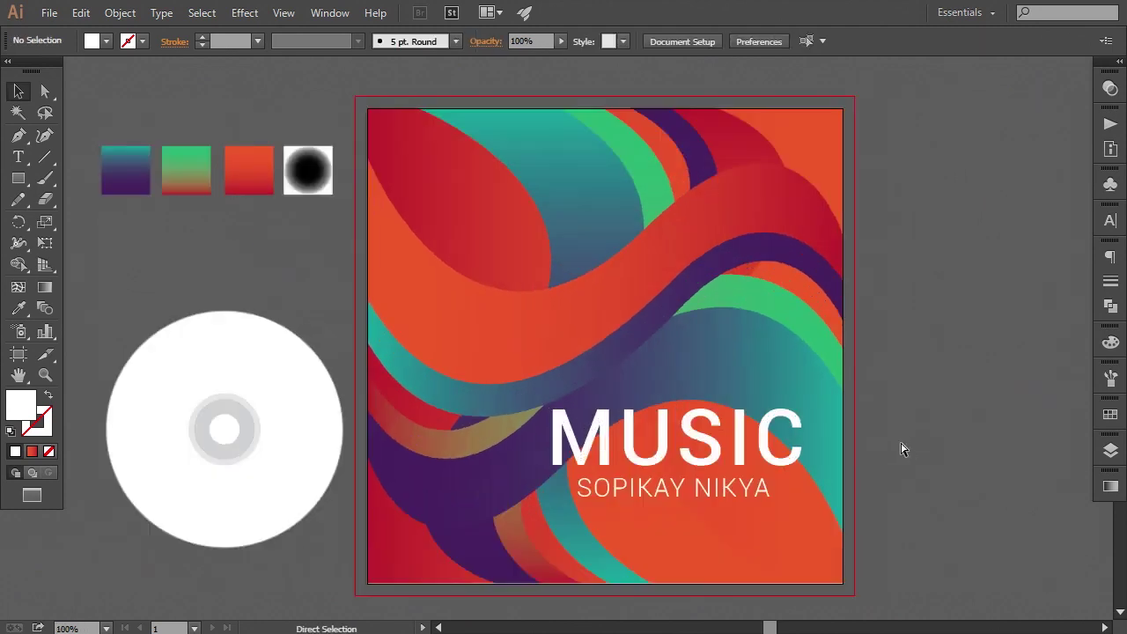
drag(641, 430, 640, 454)
click(19, 178)
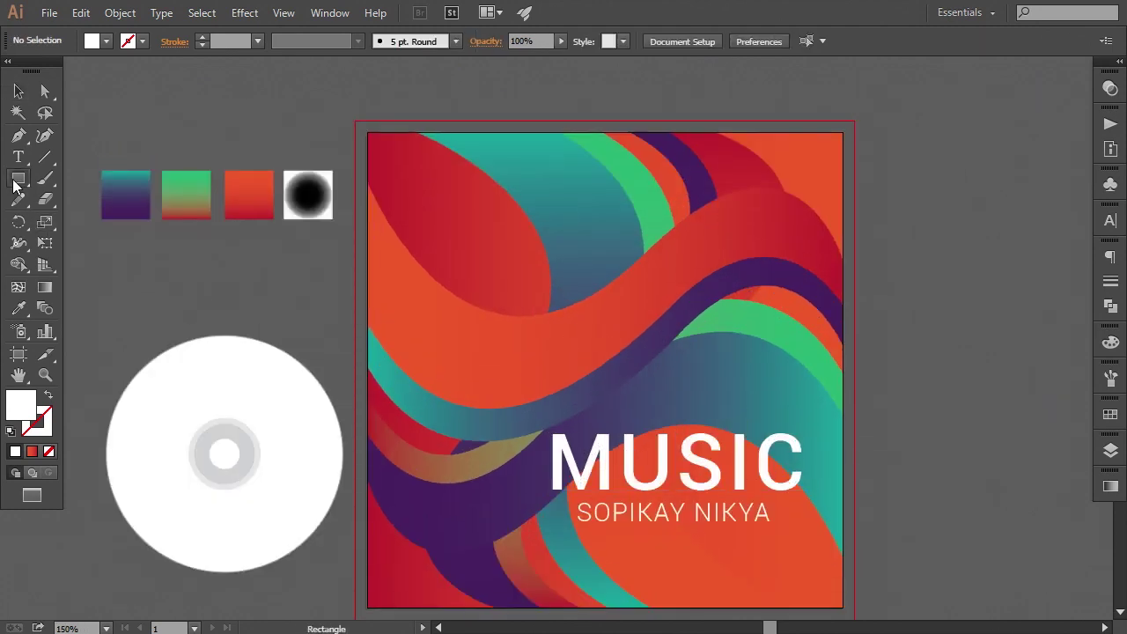
click(98, 220)
drag(567, 245, 702, 381)
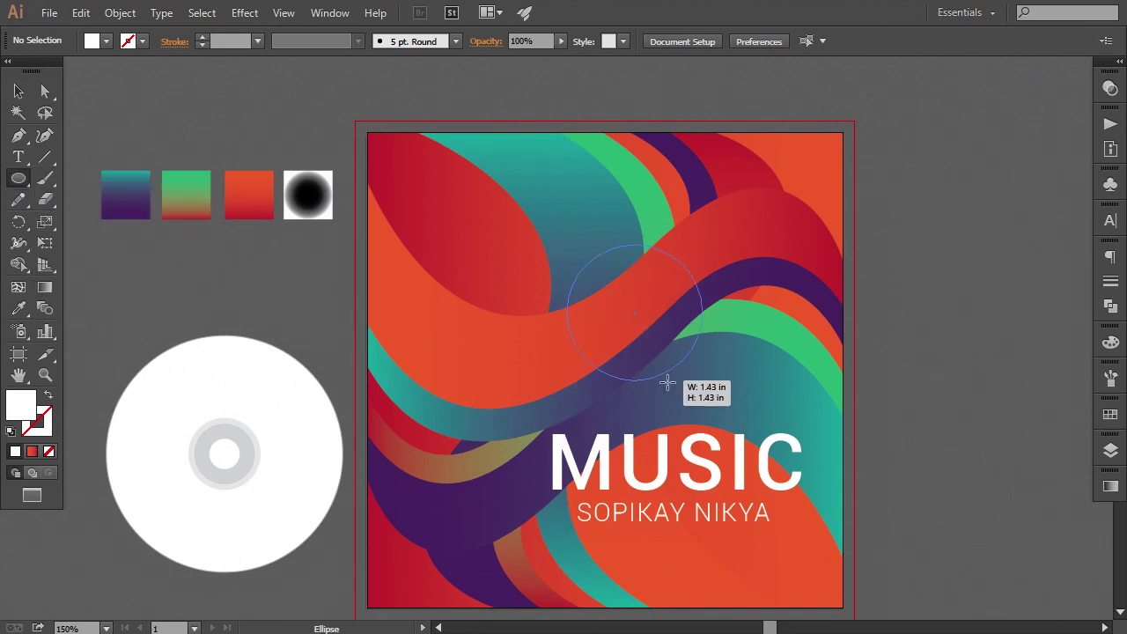
click(19, 308)
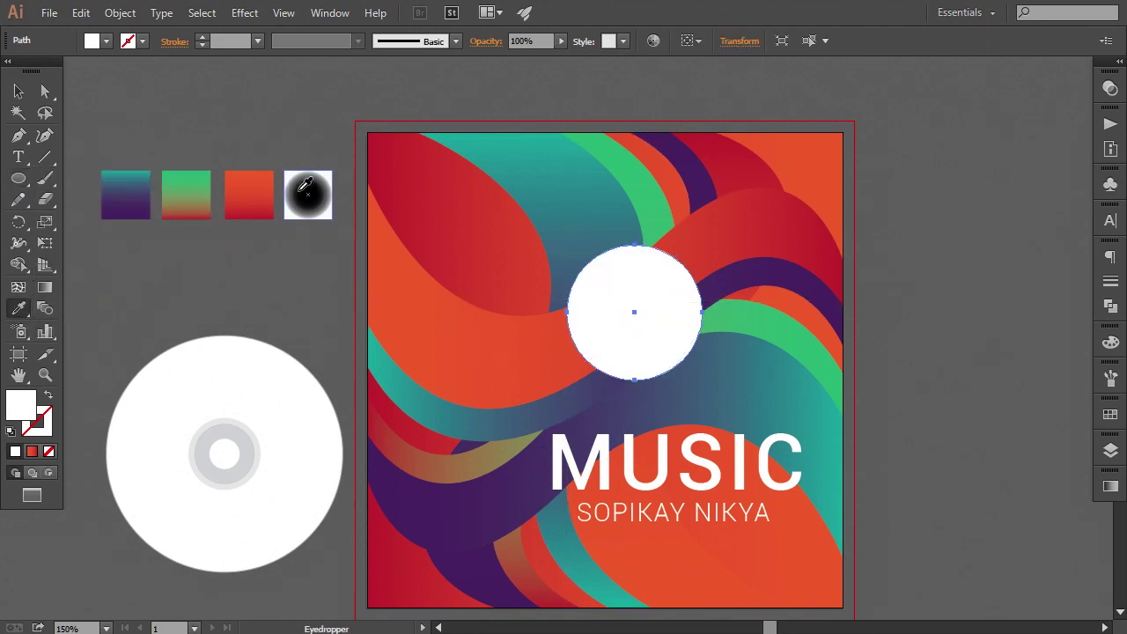
Give the circle the black radial gradient and set its blend mode to Overlay
click(305, 184)
click(1111, 88)
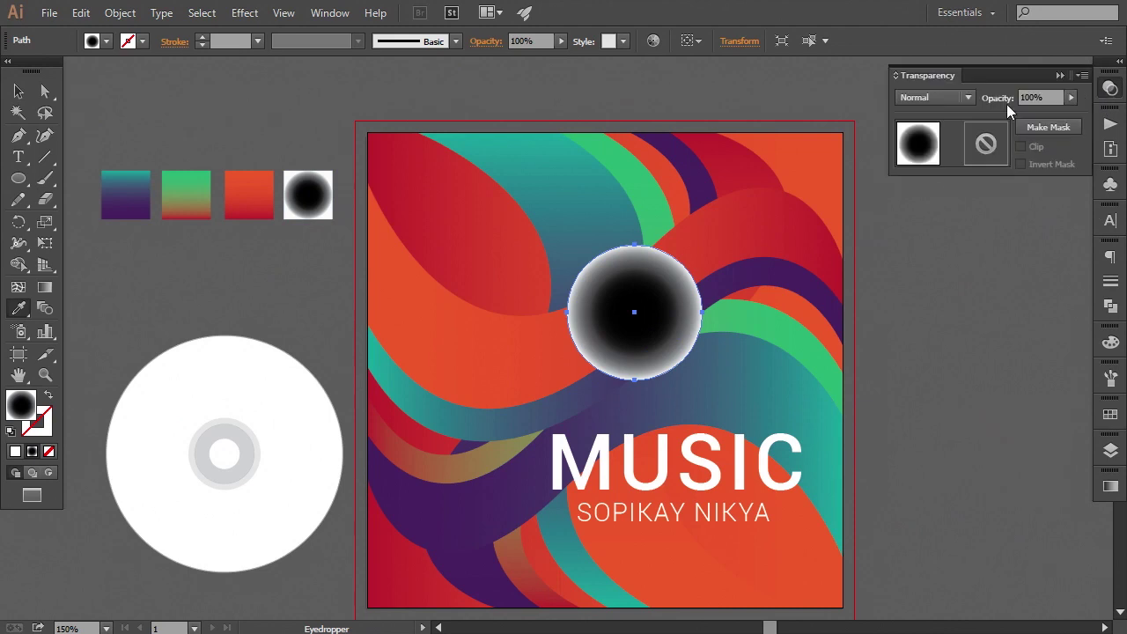
click(936, 97)
click(943, 266)
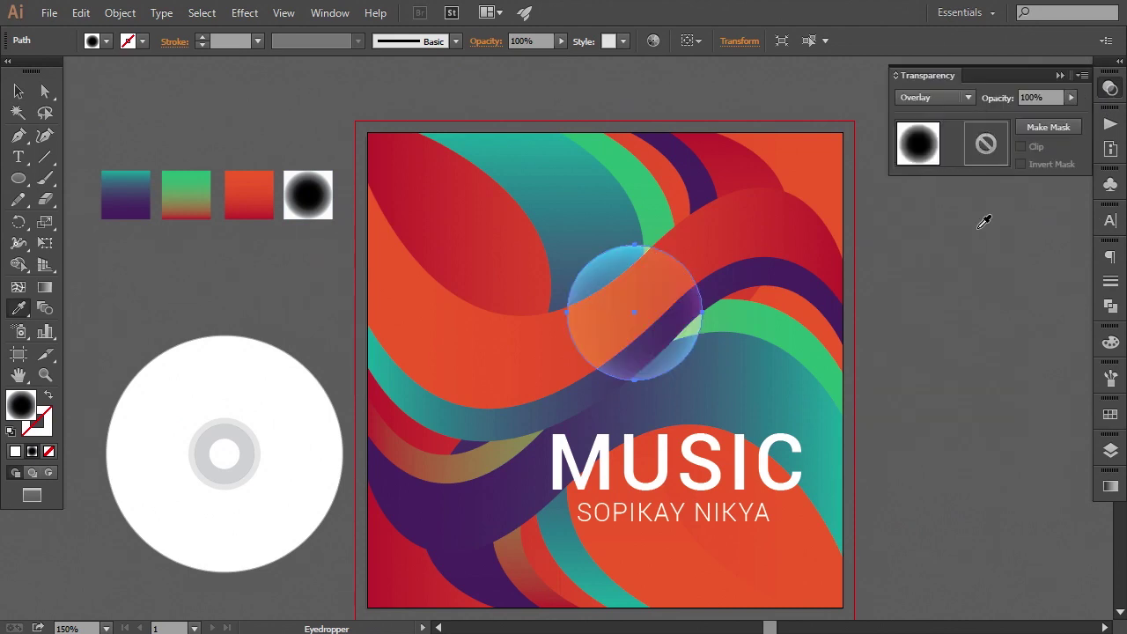
click(1061, 78)
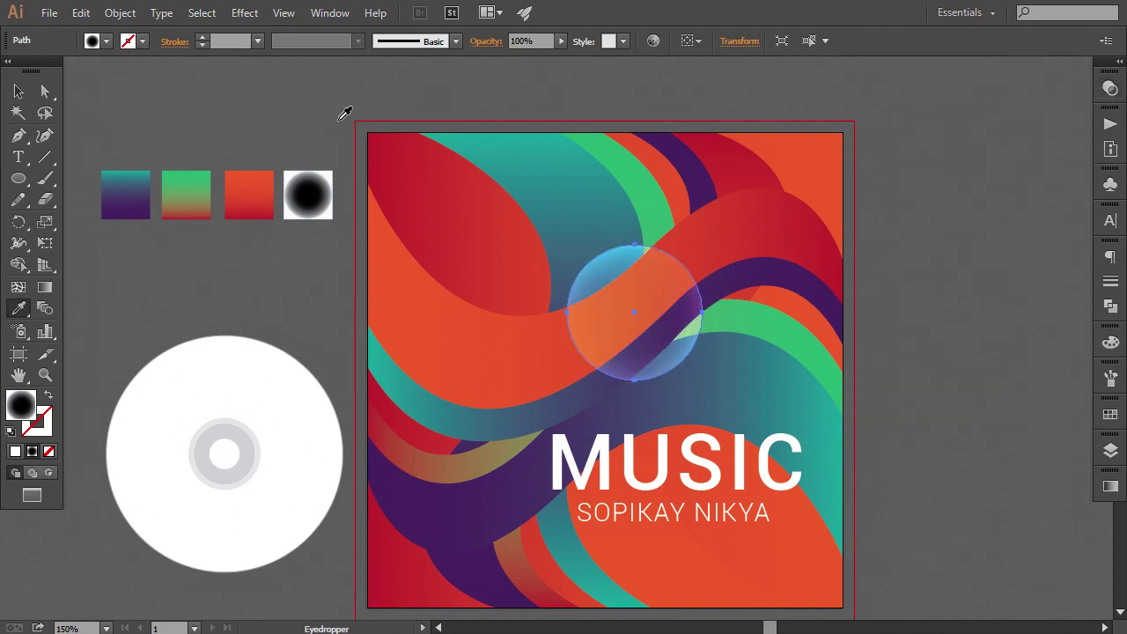
click(18, 90)
click(221, 113)
Move the glow circle onto the orange band and overlap it with a 0.89 in copy
scroll(596, 397, right, 1)
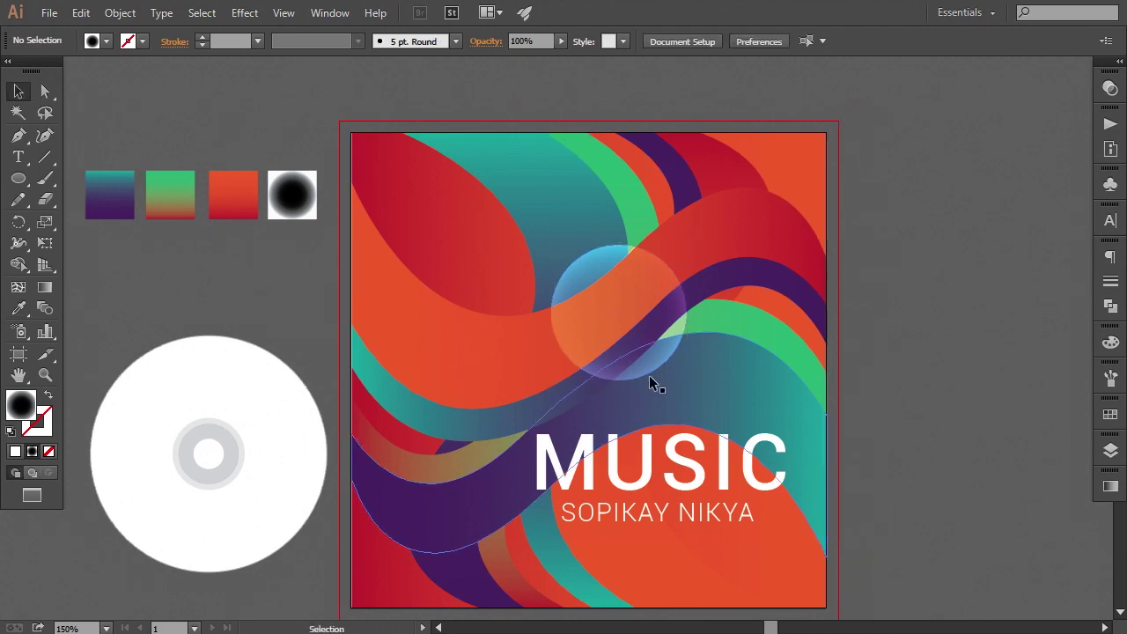
drag(650, 369, 550, 382)
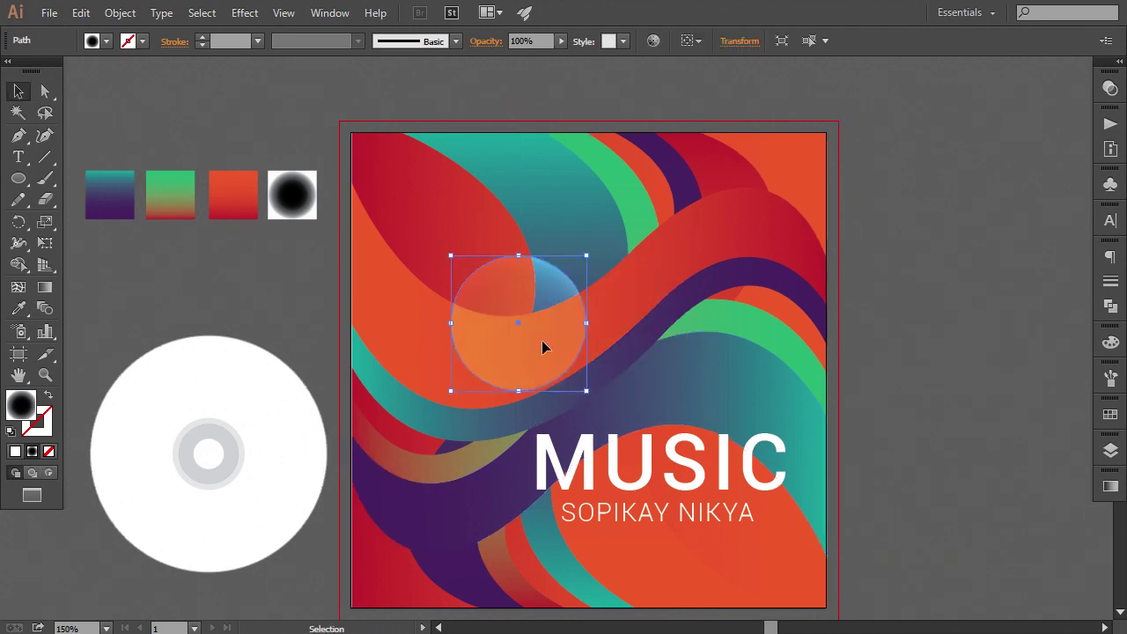
drag(548, 343, 537, 333)
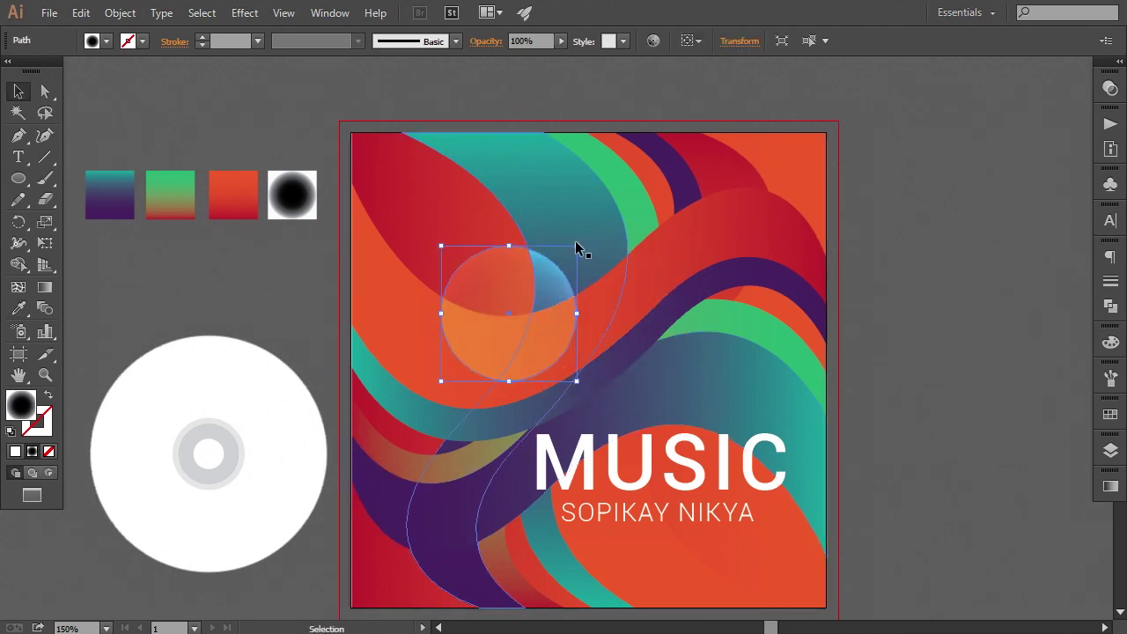
drag(514, 297, 555, 347)
drag(599, 276, 580, 294)
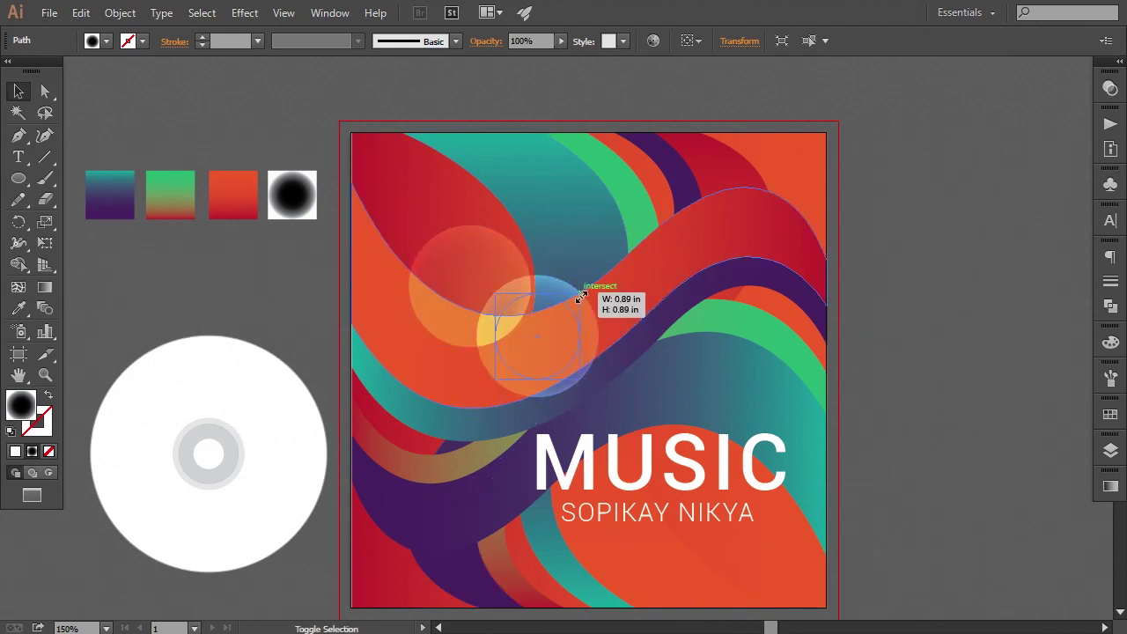
drag(559, 350, 539, 345)
click(911, 436)
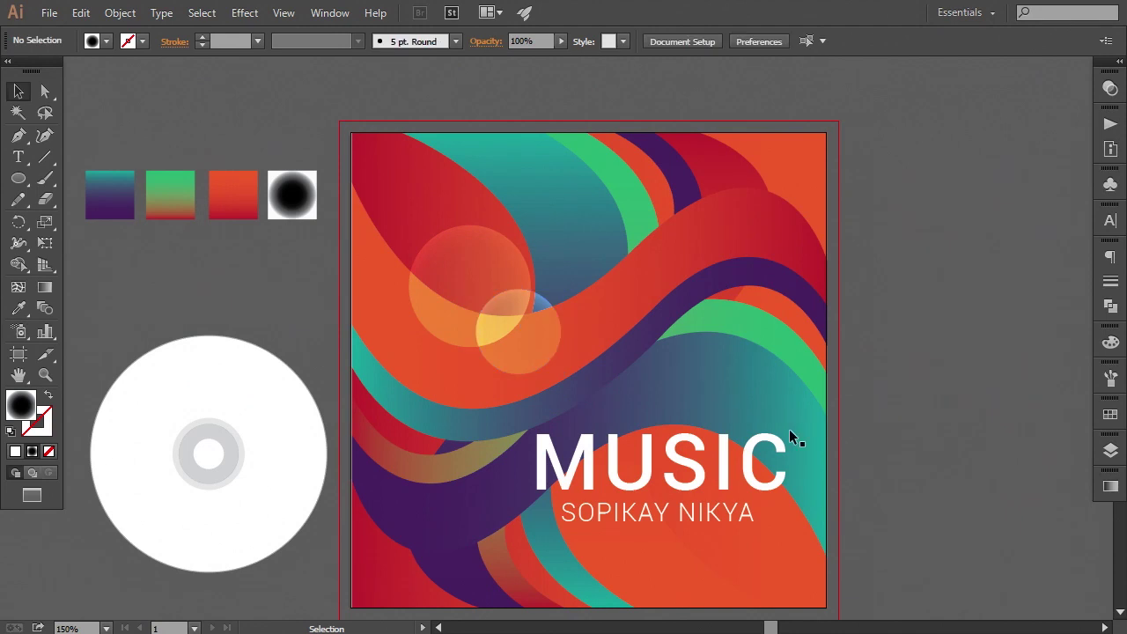
Tilt the circle pair about 20° counter-clockwise and place a smaller 0.71 in copy higher up
key(ctrl+minus)
drag(517, 368, 499, 377)
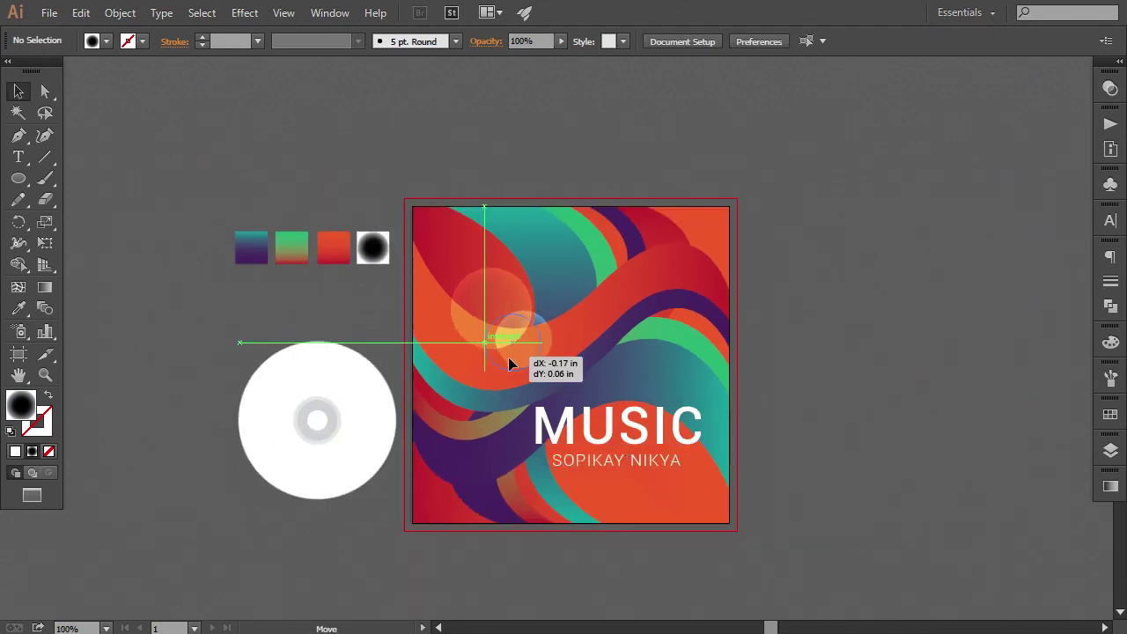
click(825, 396)
key(ctrl+plus)
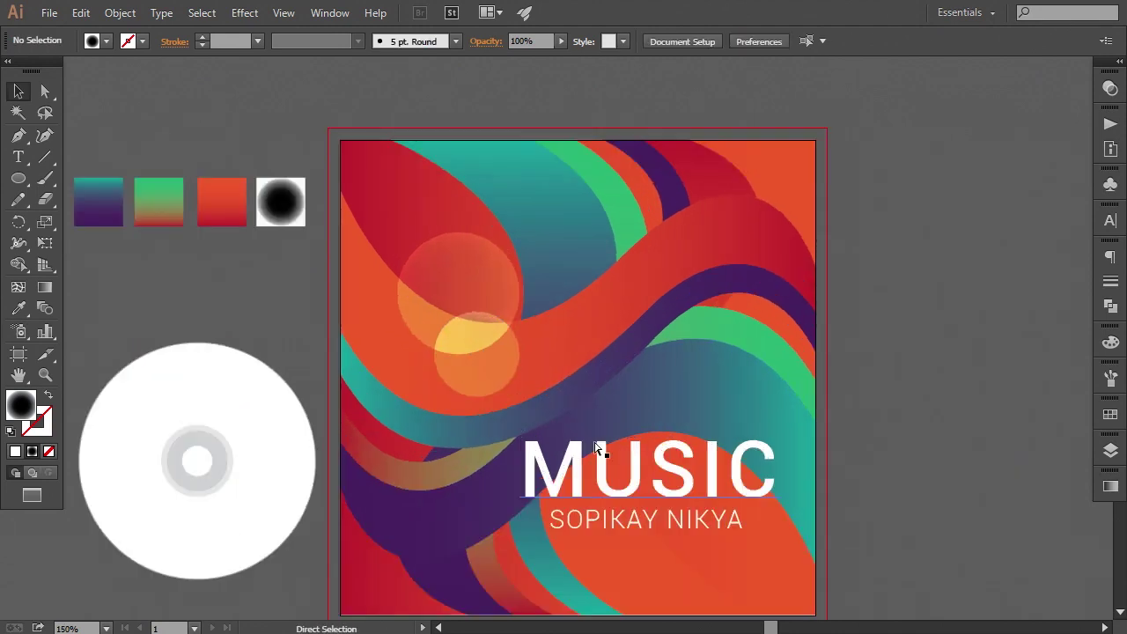
click(431, 277)
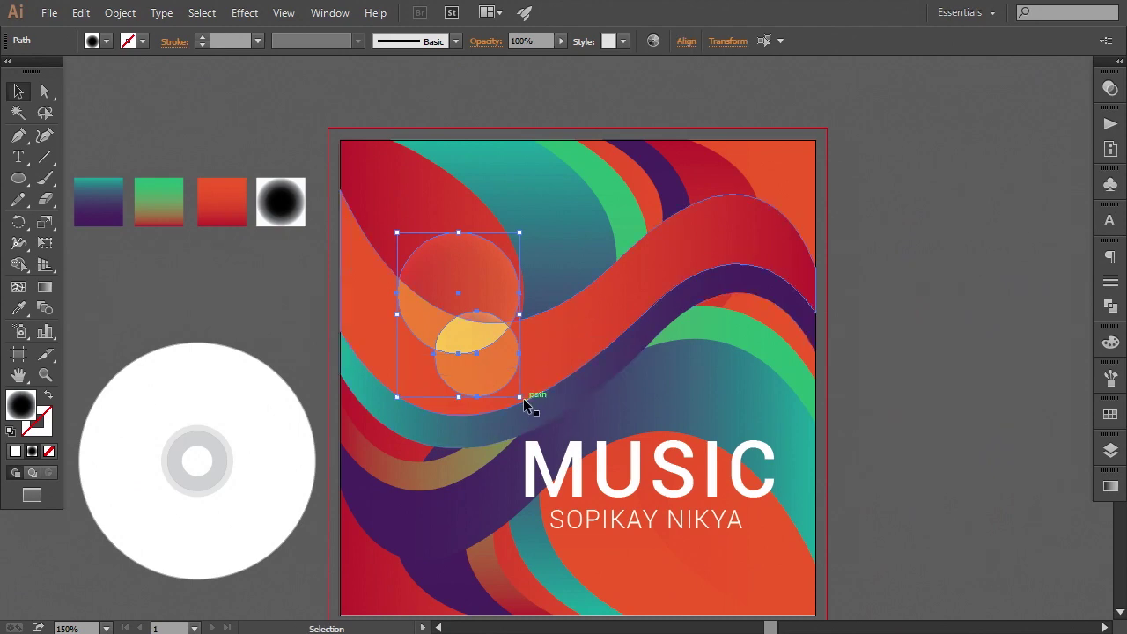
drag(526, 408, 608, 395)
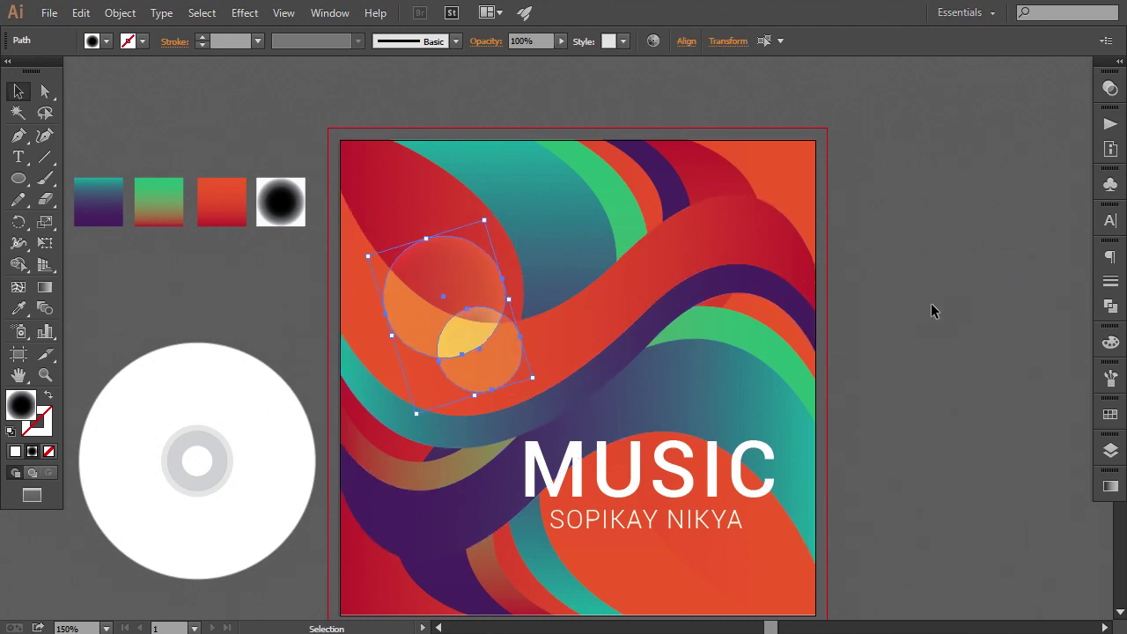
click(923, 333)
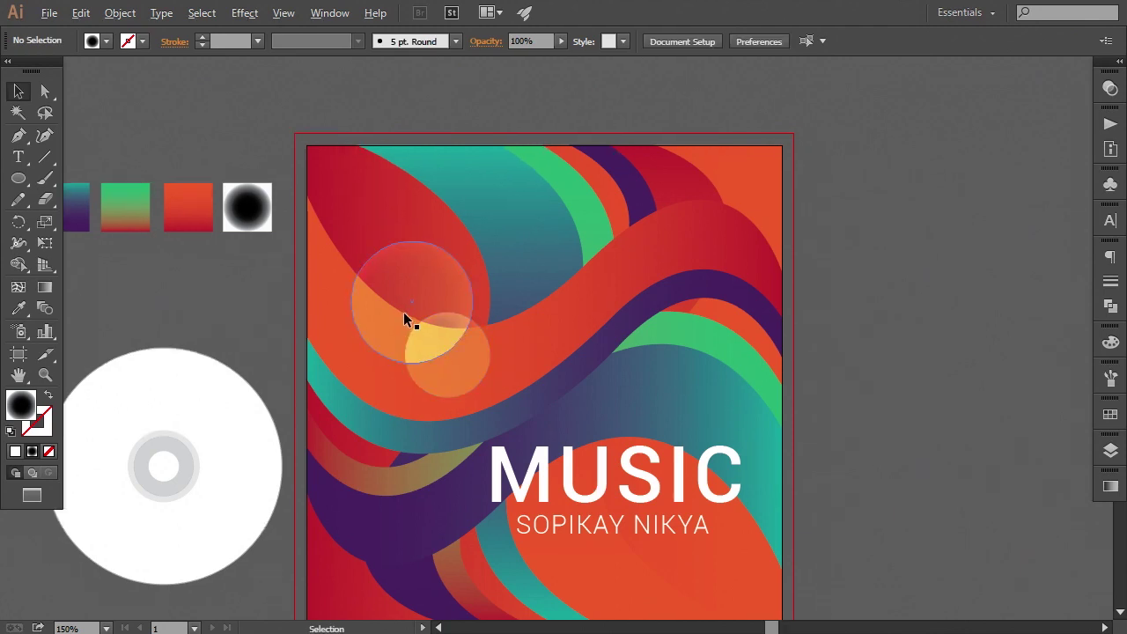
drag(405, 319, 538, 263)
mouse_move(625, 285)
mouse_down()
mouse_move(535, 241)
mouse_move(568, 290)
mouse_up()
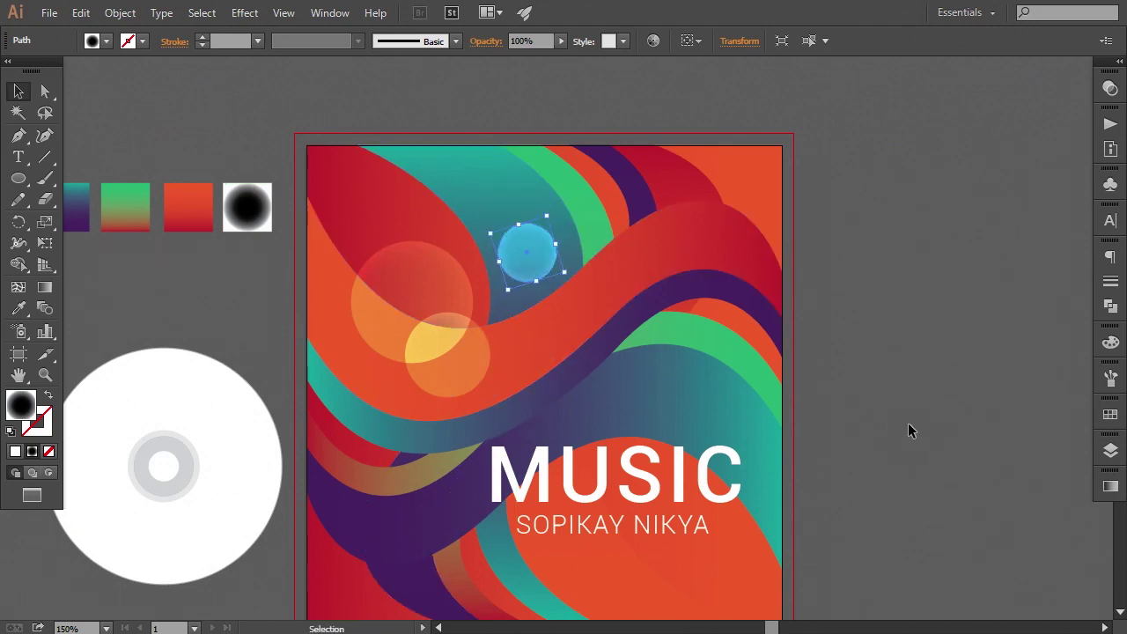
Place an enlarged blue circle copy right of centre and add a smaller overlapping duplicate
click(903, 421)
mouse_move(492, 208)
mouse_down()
mouse_move(605, 337)
mouse_move(666, 351)
mouse_up()
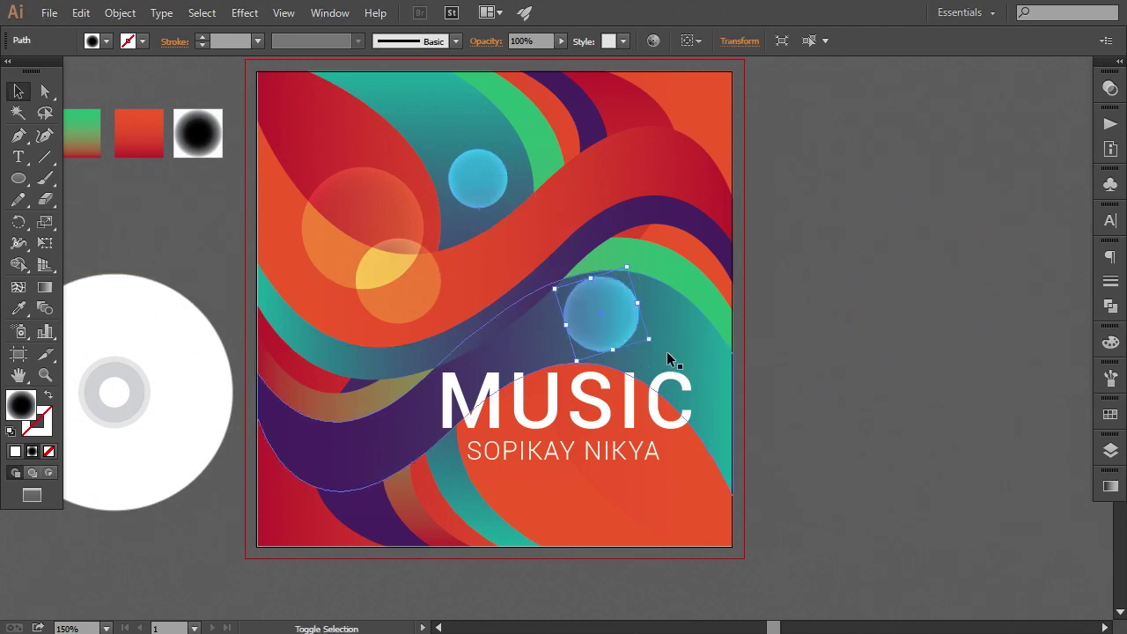
click(743, 394)
drag(602, 313, 657, 329)
mouse_move(695, 368)
mouse_down()
mouse_move(650, 333)
mouse_move(670, 356)
mouse_move(654, 356)
mouse_up()
Shrink the small blue circle slightly and lower its opacity to 37%
shift+click(590, 316)
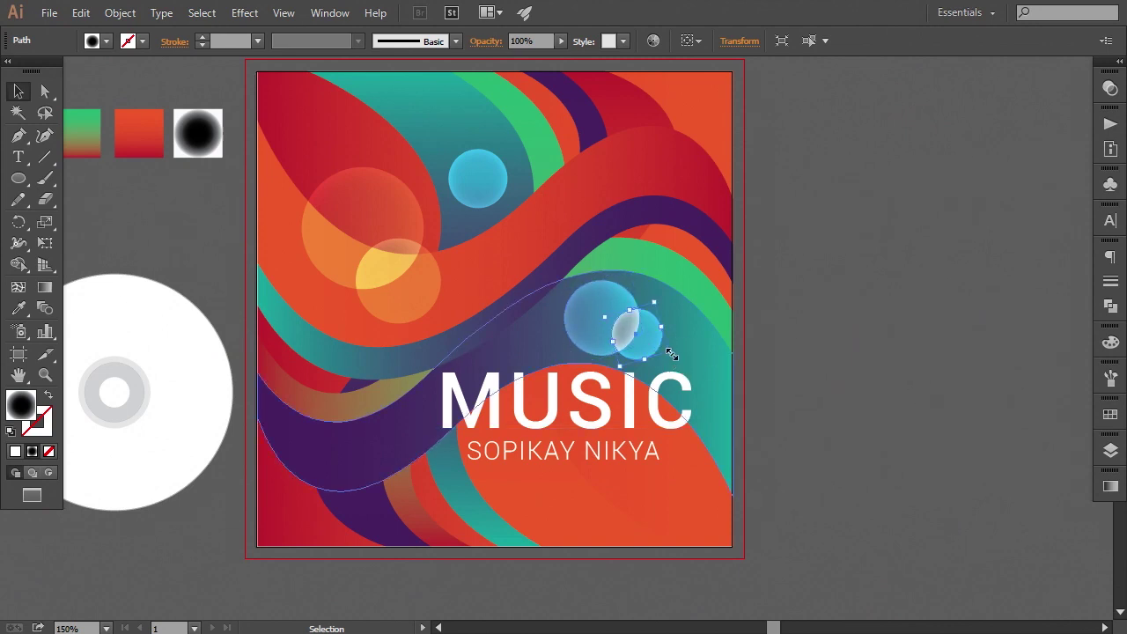
drag(670, 353, 665, 349)
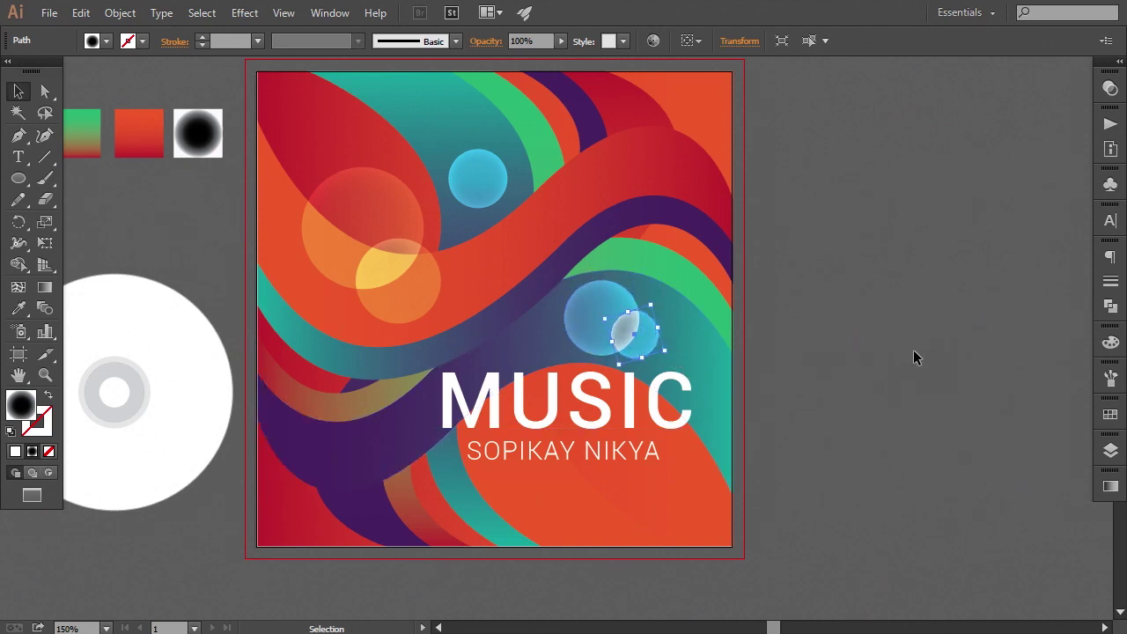
click(1111, 88)
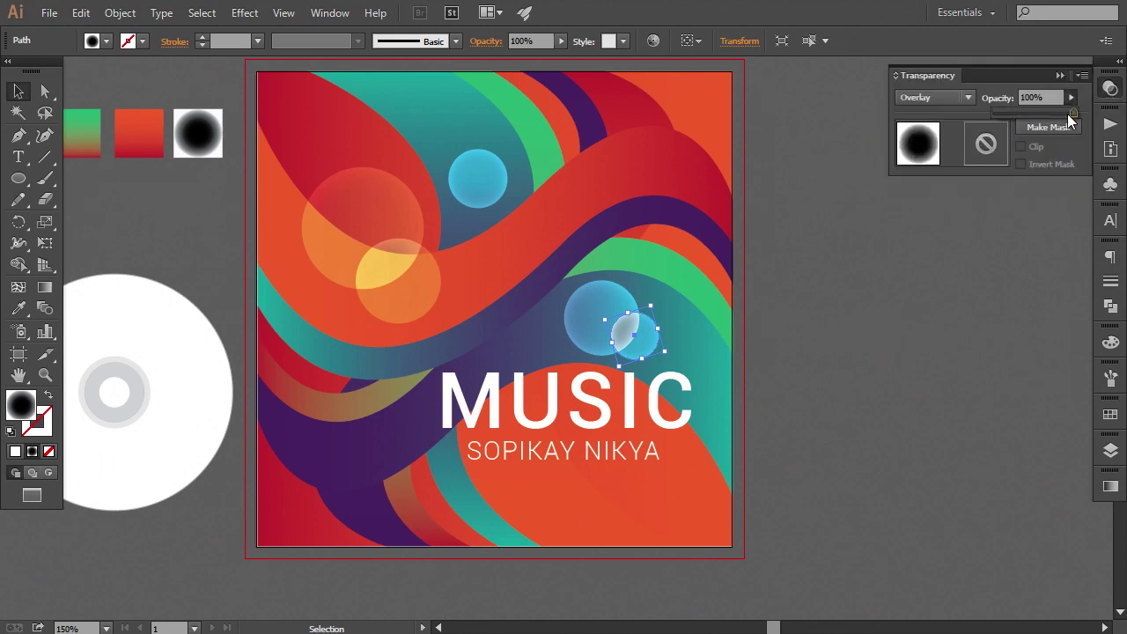
drag(1050, 114, 1012, 119)
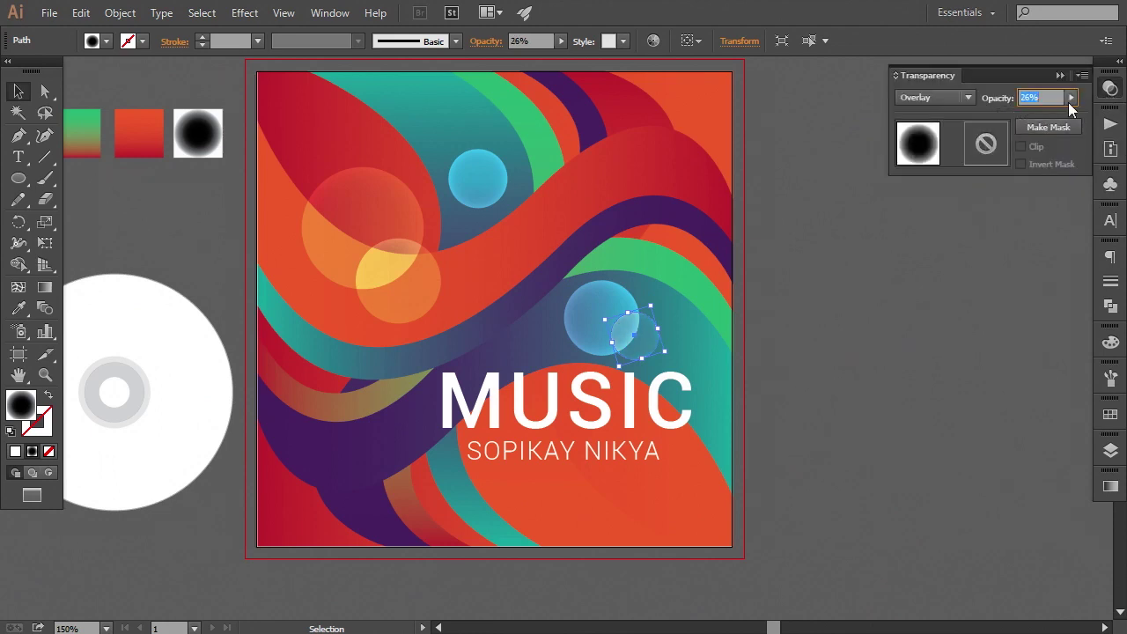
click(935, 365)
drag(785, 414, 829, 438)
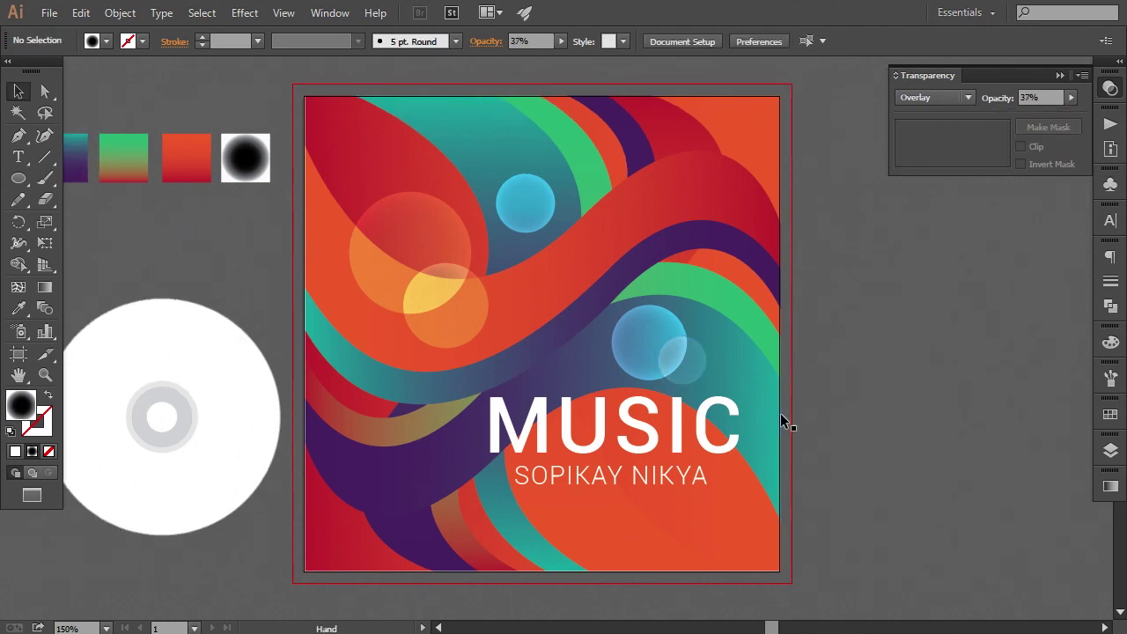
Place a small orange circle copy below the subtitle, beside the other orange one
mouse_move(685, 372)
mouse_down()
mouse_move(608, 511)
mouse_move(629, 531)
mouse_move(691, 530)
mouse_move(675, 534)
mouse_up()
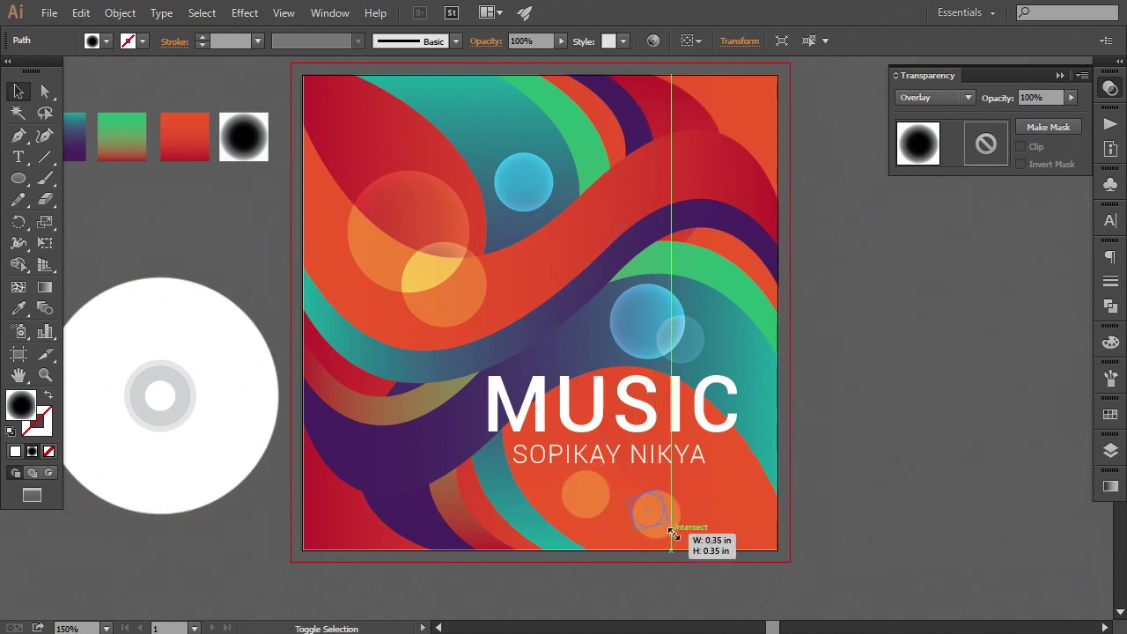
click(819, 517)
drag(811, 488, 797, 493)
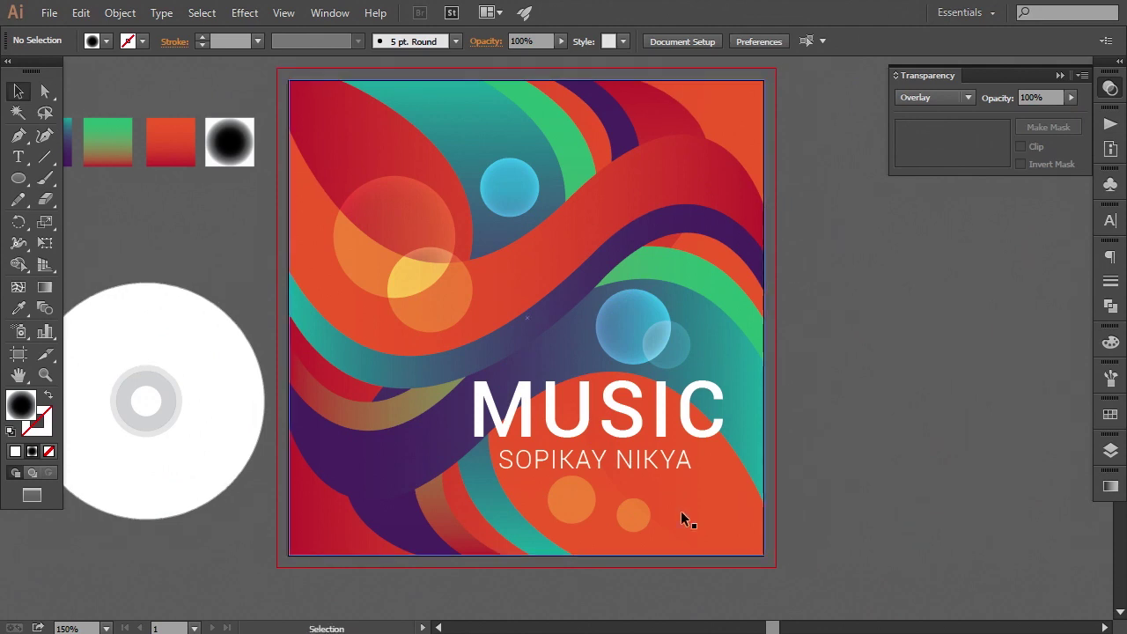
click(574, 506)
click(760, 478)
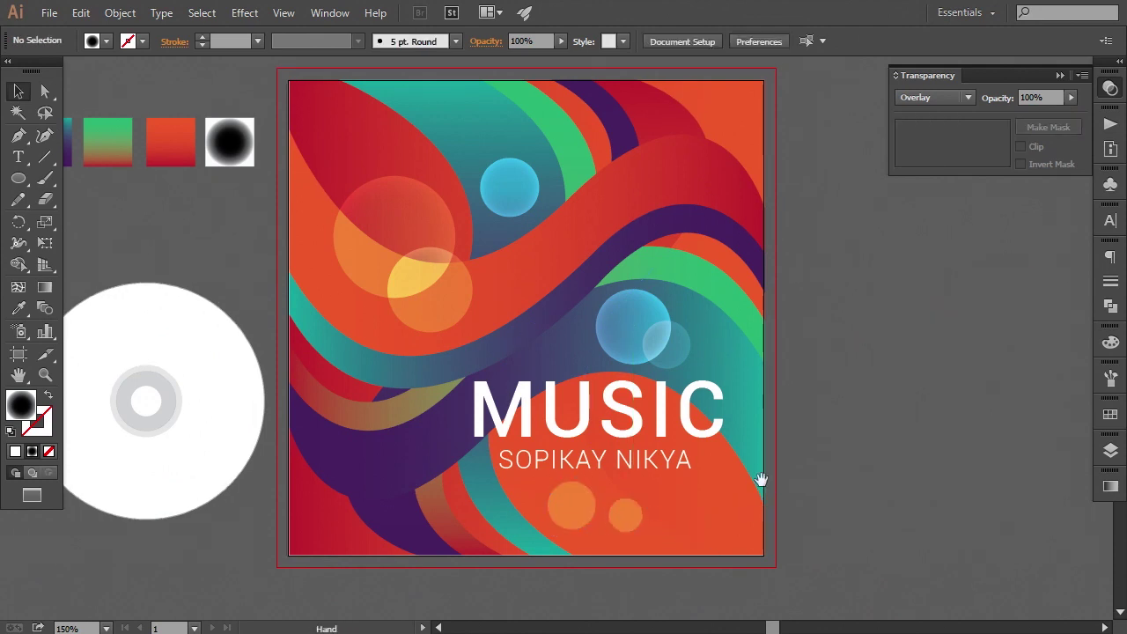
Copy a circle to the upper right and move a small circle down onto the green band
mouse_move(649, 526)
mouse_down()
mouse_move(708, 177)
mouse_move(689, 194)
mouse_move(685, 185)
mouse_move(715, 205)
mouse_up()
click(967, 305)
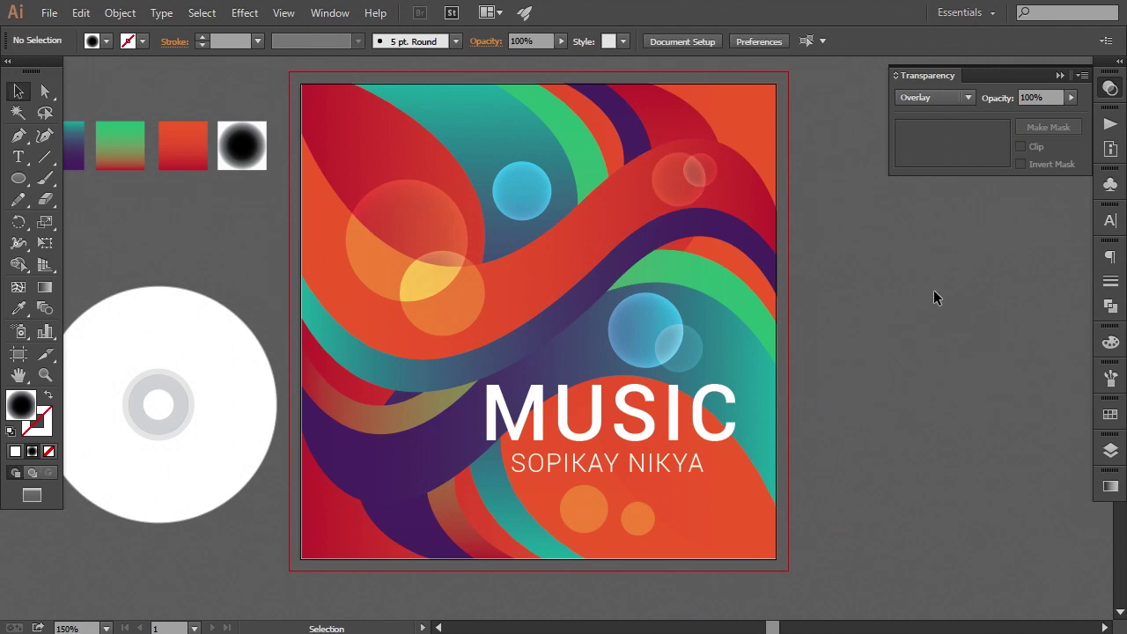
click(710, 177)
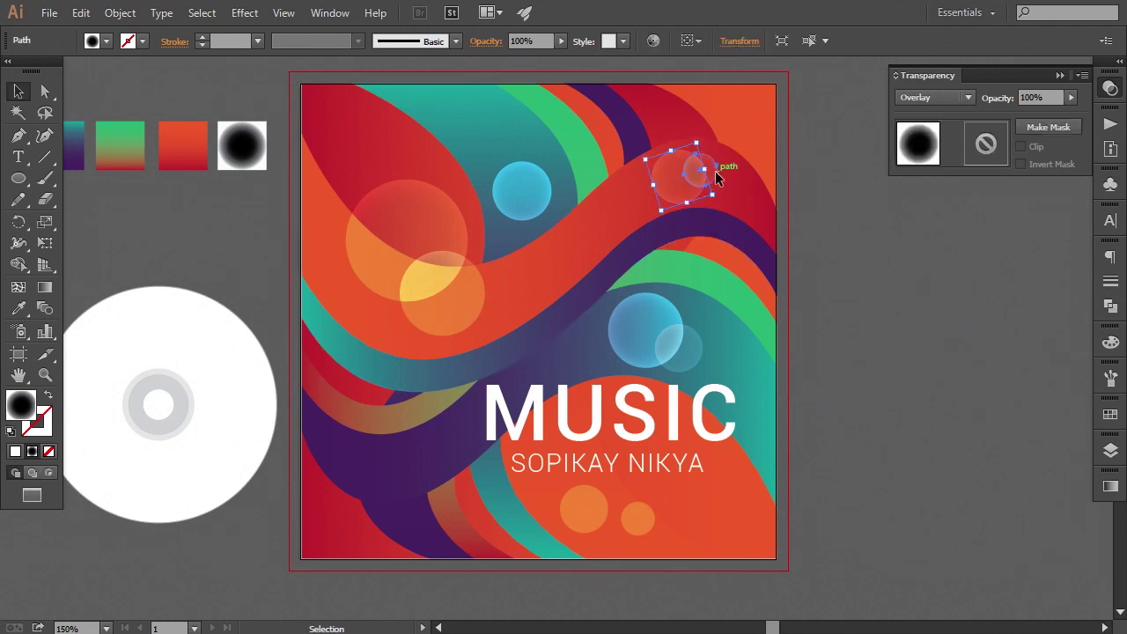
drag(715, 177, 717, 291)
click(886, 385)
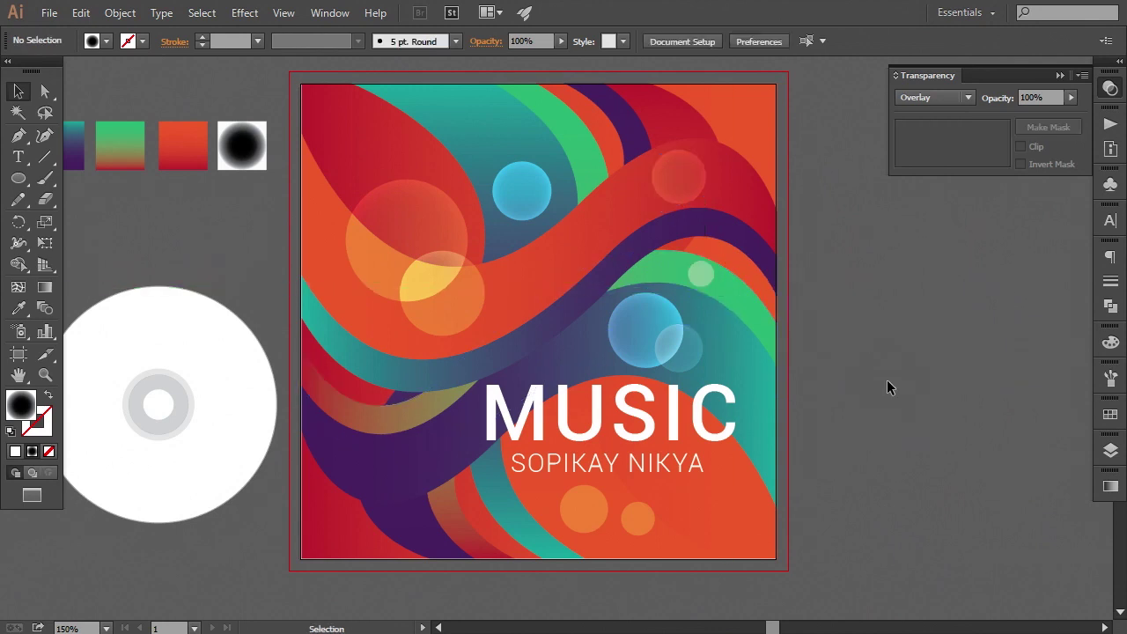
Copy a circle to the top edge, shift it left into the red band, then view at 100%
drag(886, 385, 875, 405)
drag(807, 407, 761, 392)
mouse_move(459, 318)
mouse_down()
mouse_move(432, 157)
mouse_move(460, 137)
mouse_up()
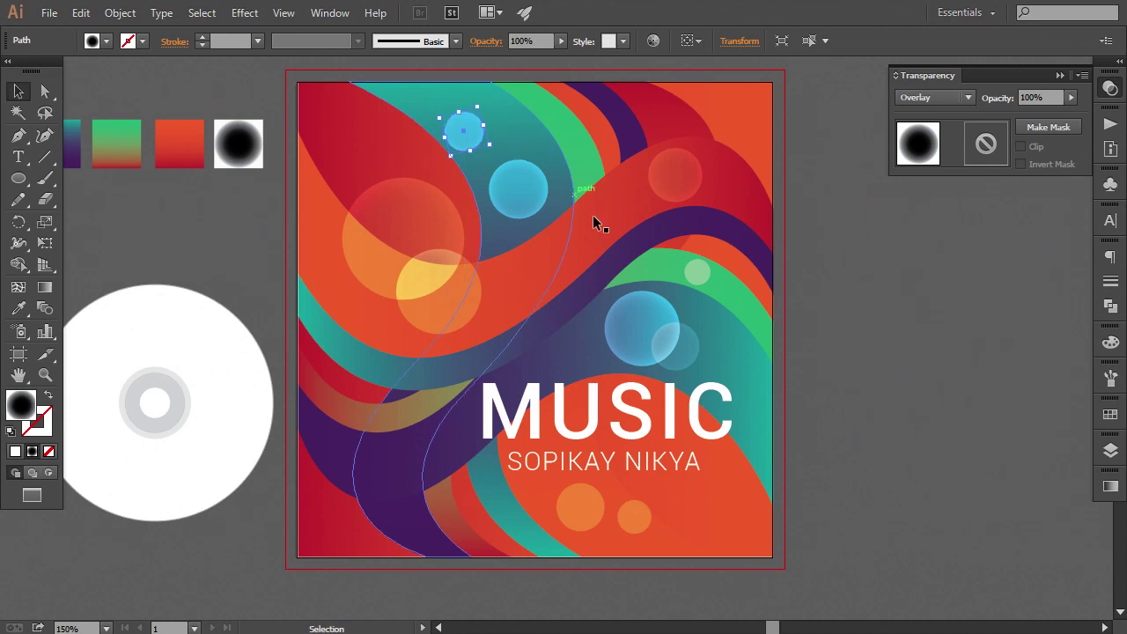
click(931, 378)
drag(871, 387, 885, 388)
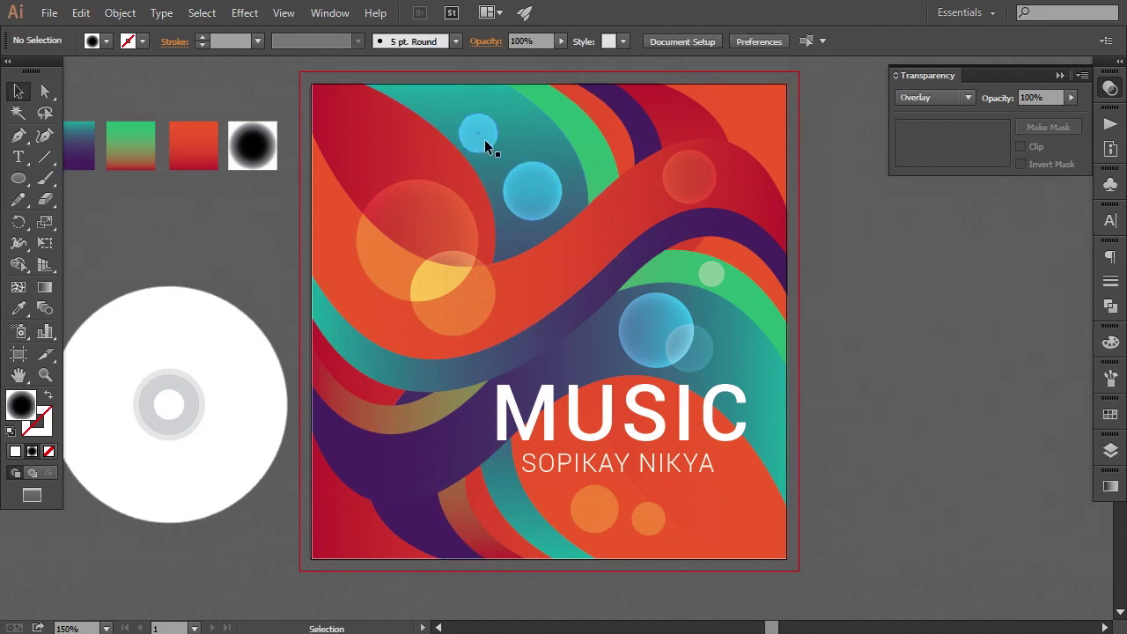
drag(488, 146, 390, 160)
click(896, 368)
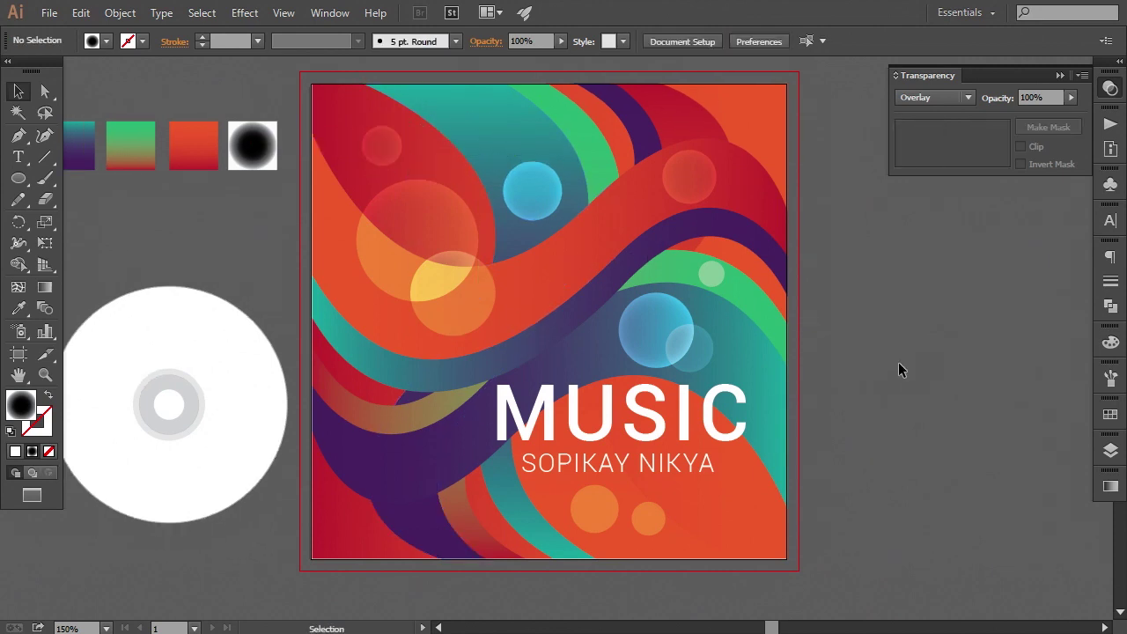
key(ctrl+minus)
key(ctrl+minus)
key(ctrl+plus)
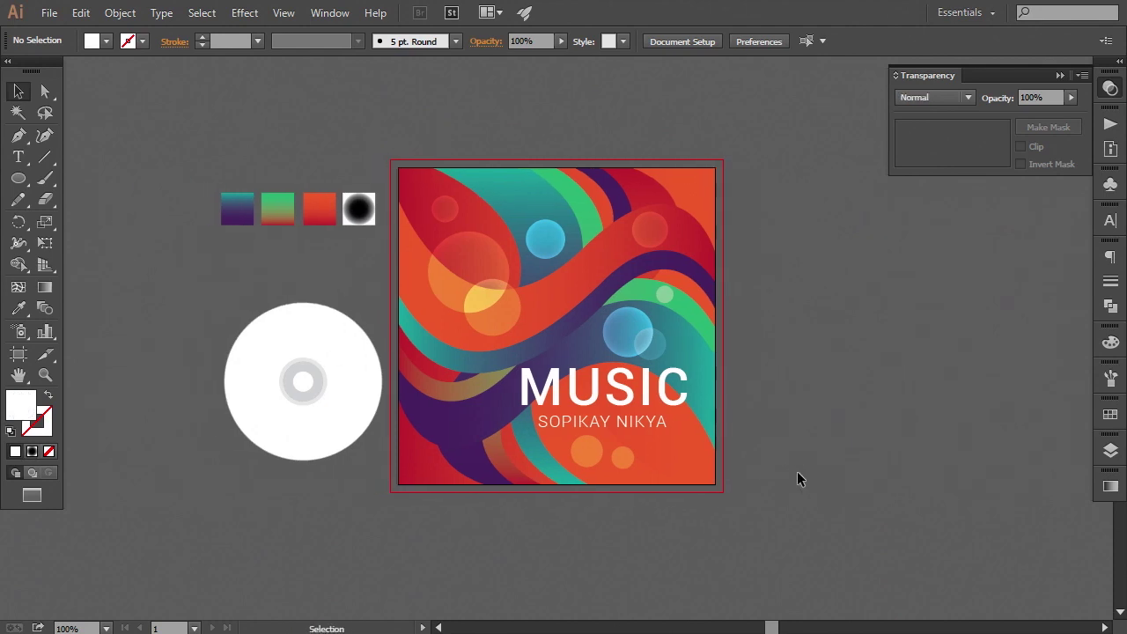
Draw a cover-sized rectangle with the red gradient fill and move it below the artwork in Layers
drag(19, 178, 53, 178)
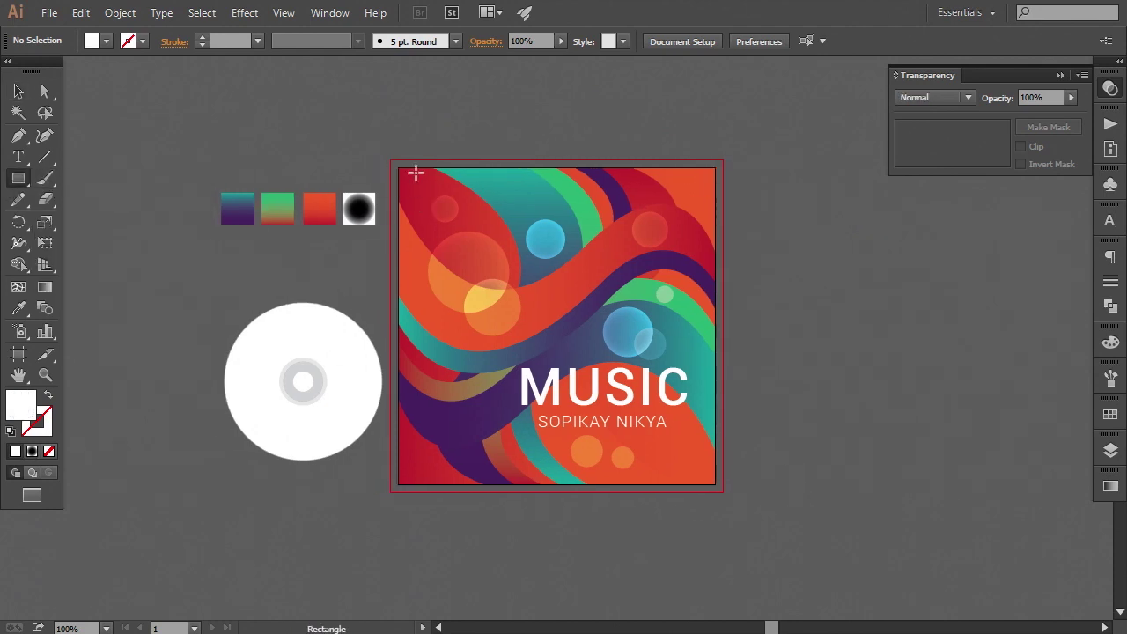
drag(399, 167, 715, 485)
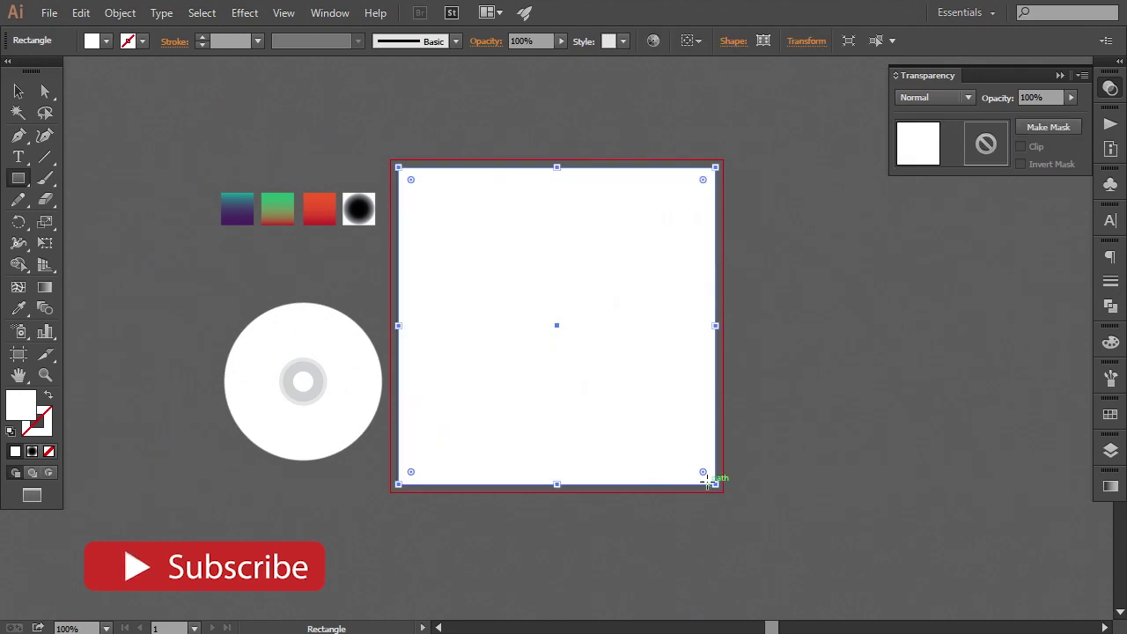
click(18, 308)
click(319, 210)
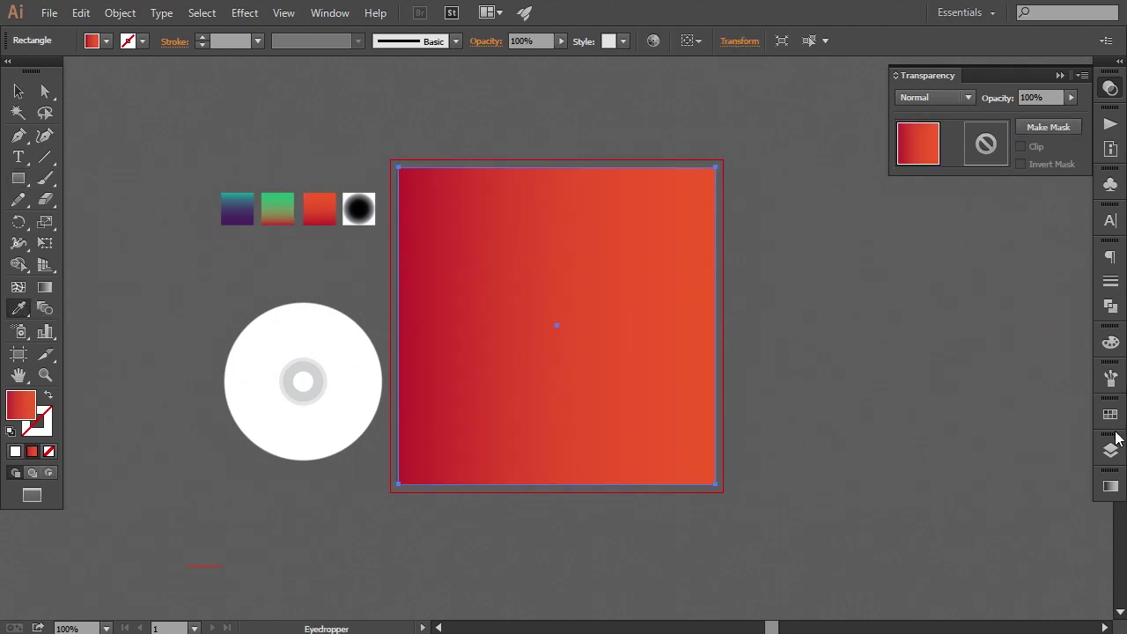
click(1111, 449)
click(881, 273)
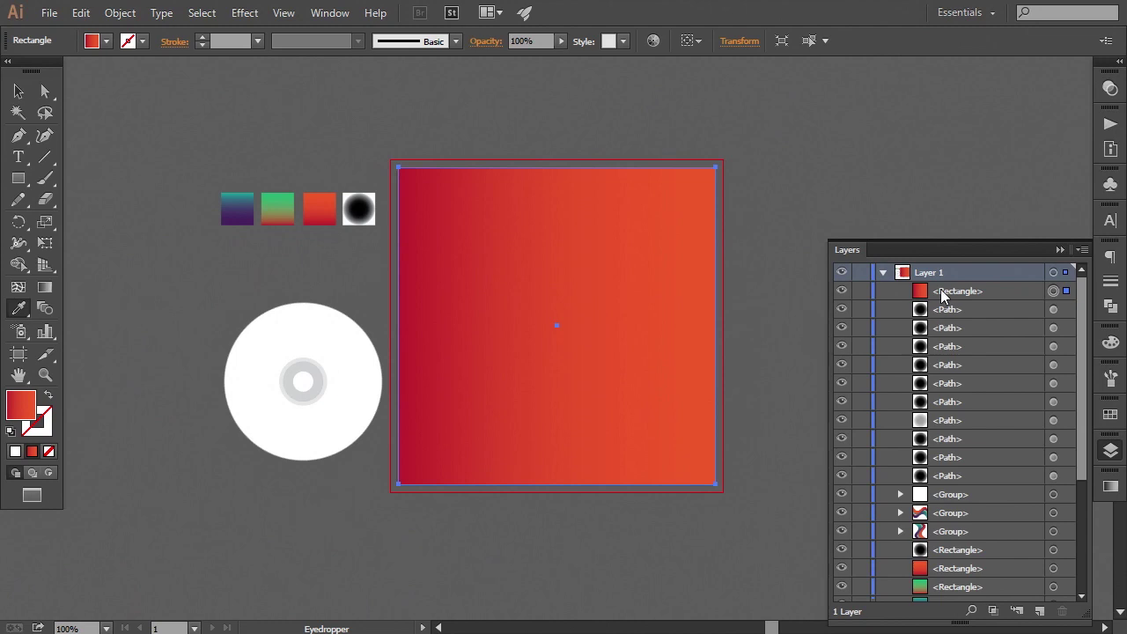
mouse_move(942, 296)
mouse_down()
mouse_move(949, 505)
mouse_move(964, 513)
mouse_up()
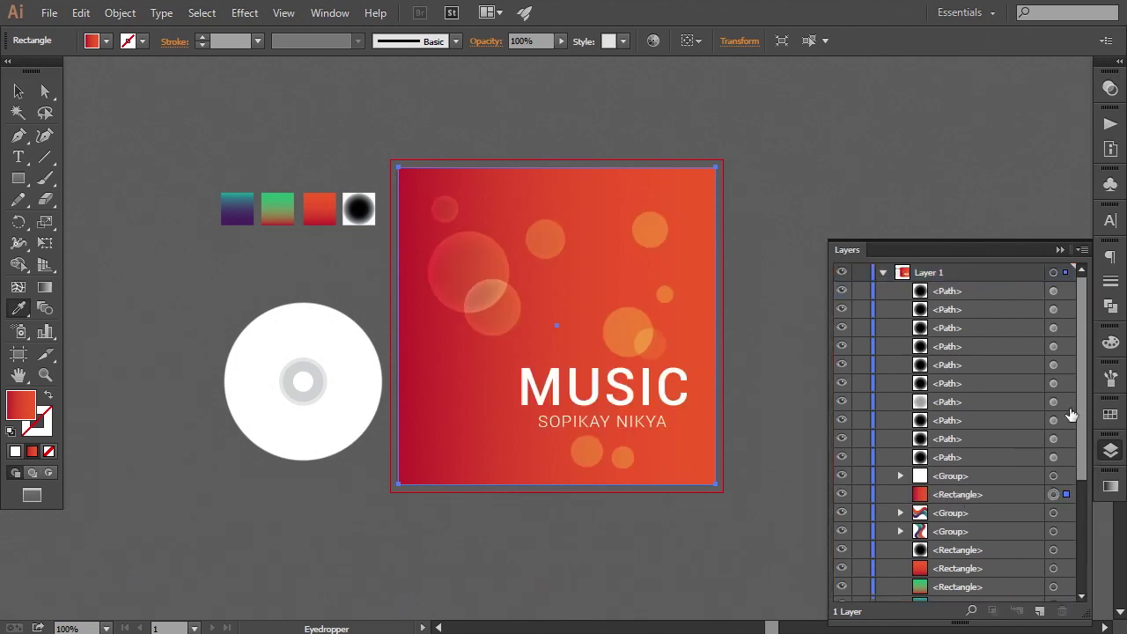
Set the red gradient square's blending mode to Multiply
click(1110, 89)
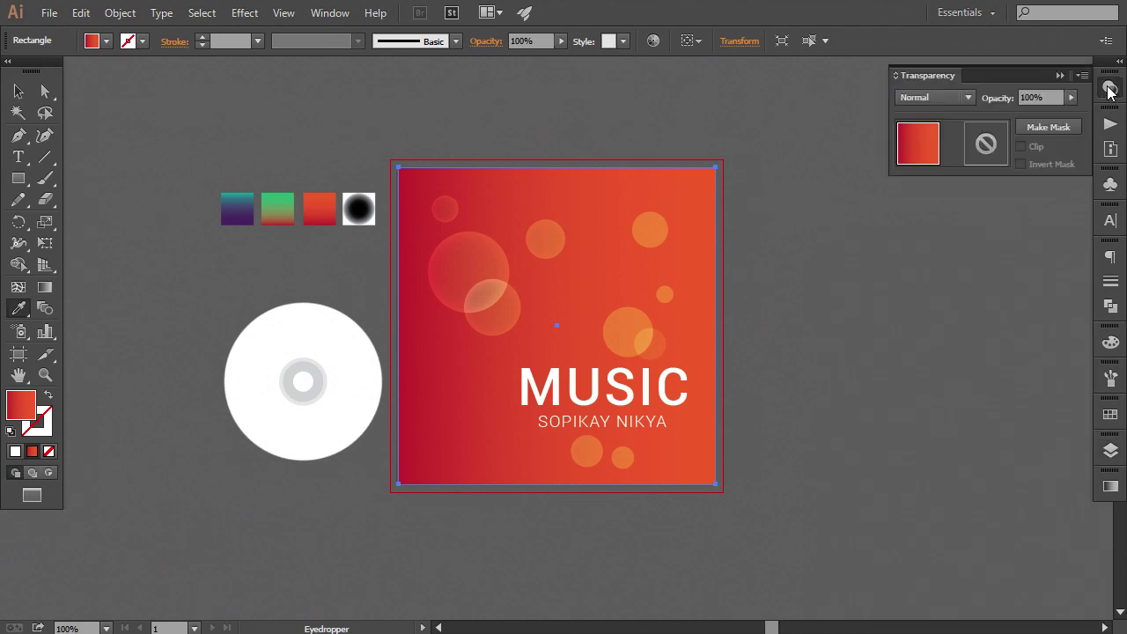
click(949, 98)
click(931, 157)
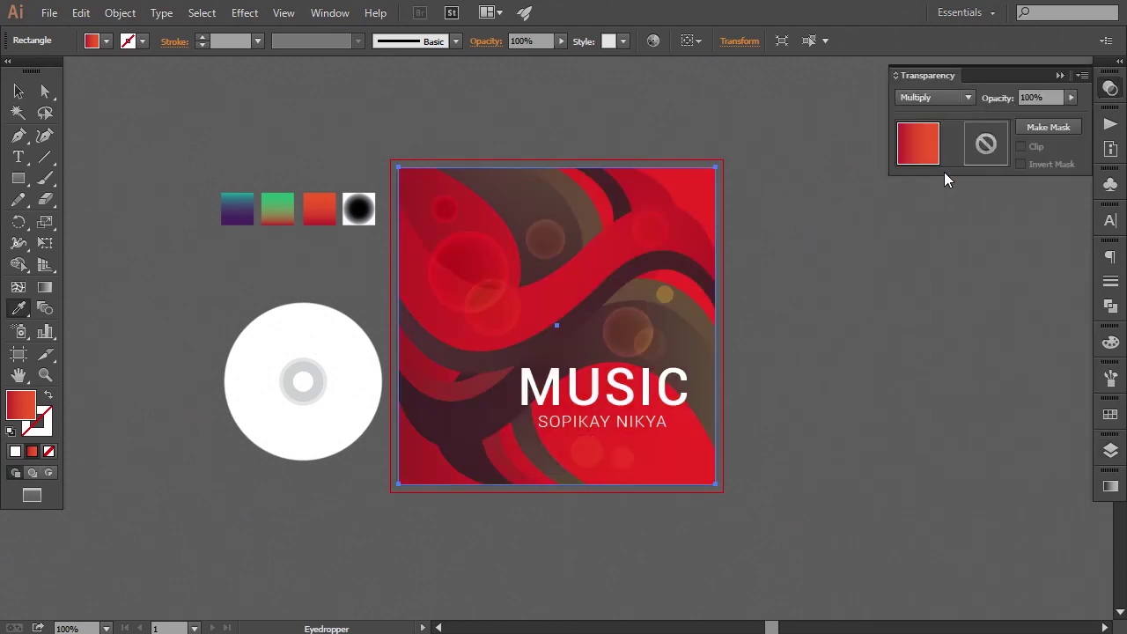
click(1061, 75)
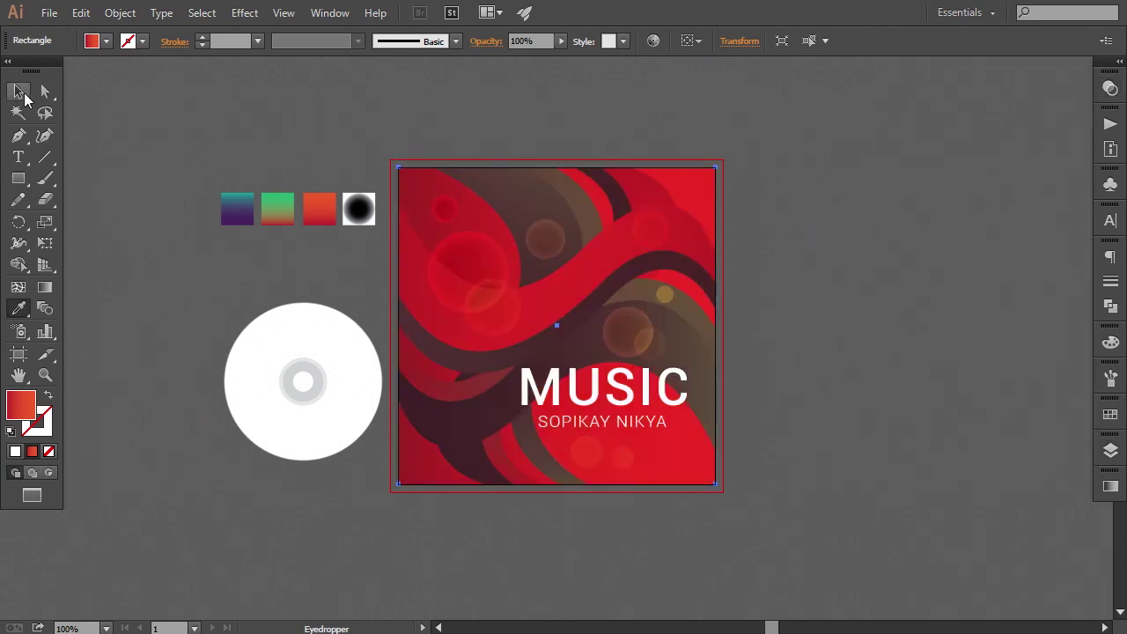
click(20, 91)
click(801, 385)
key(ctrl+plus)
key(ctrl+minus)
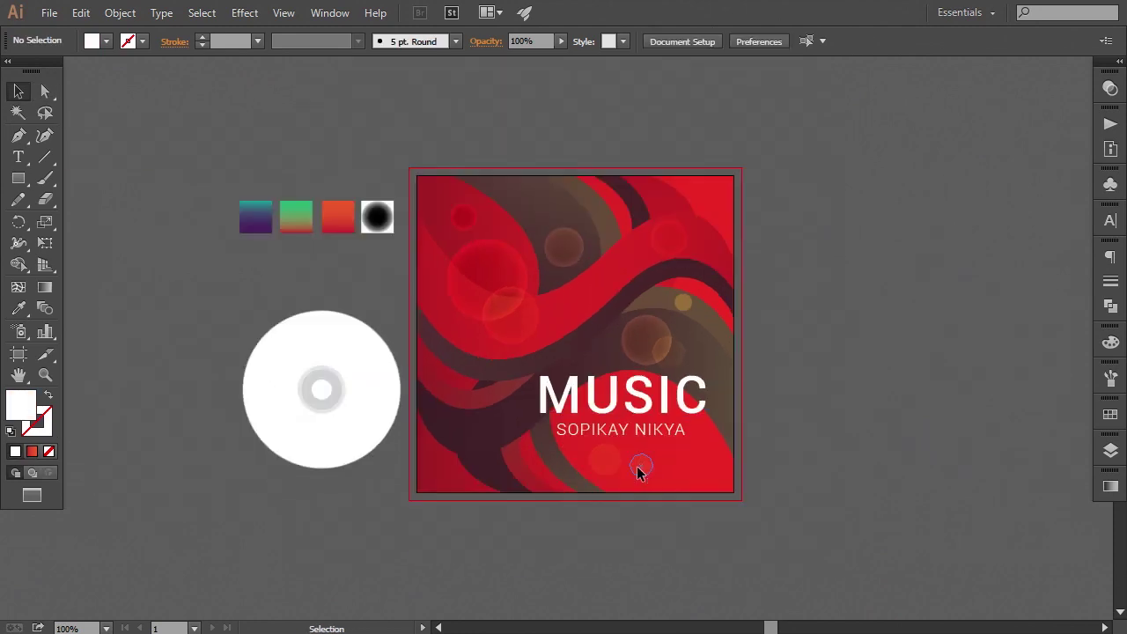
mouse_move(639, 473)
mouse_down()
mouse_move(619, 476)
mouse_move(623, 467)
mouse_move(654, 487)
mouse_up()
click(650, 544)
click(643, 479)
click(687, 536)
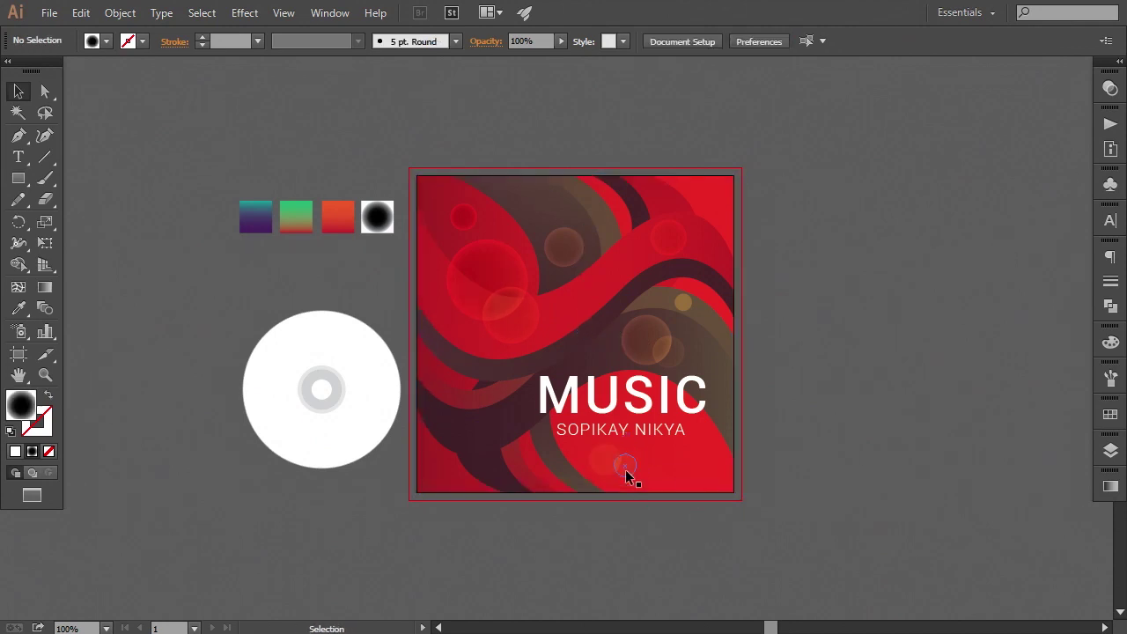
click(627, 469)
drag(639, 475, 647, 478)
click(894, 542)
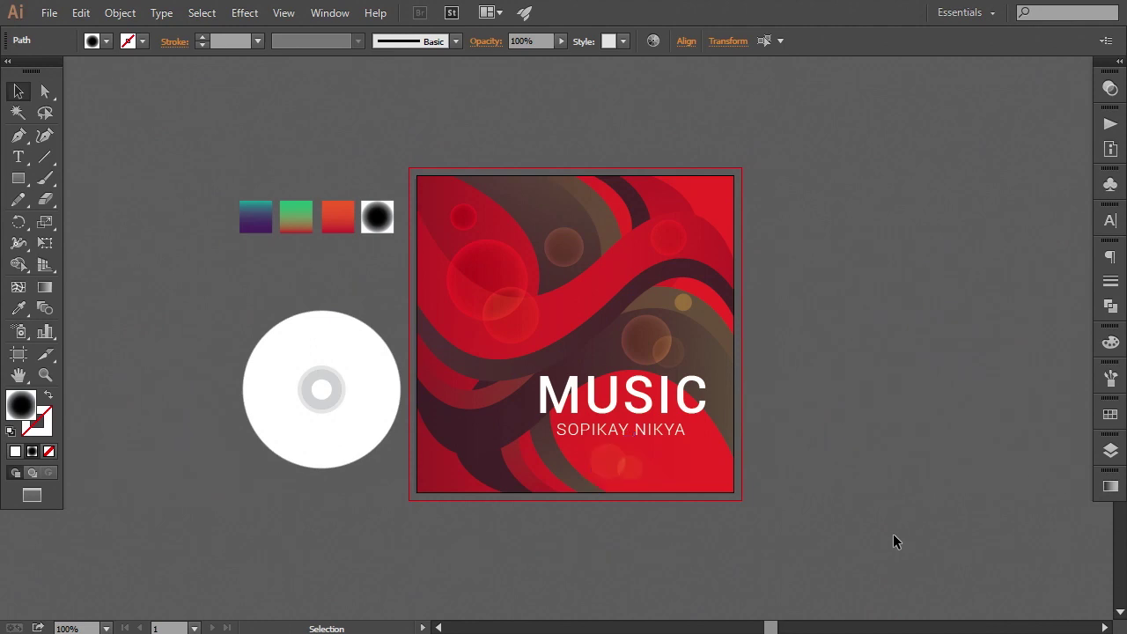
drag(893, 479, 845, 437)
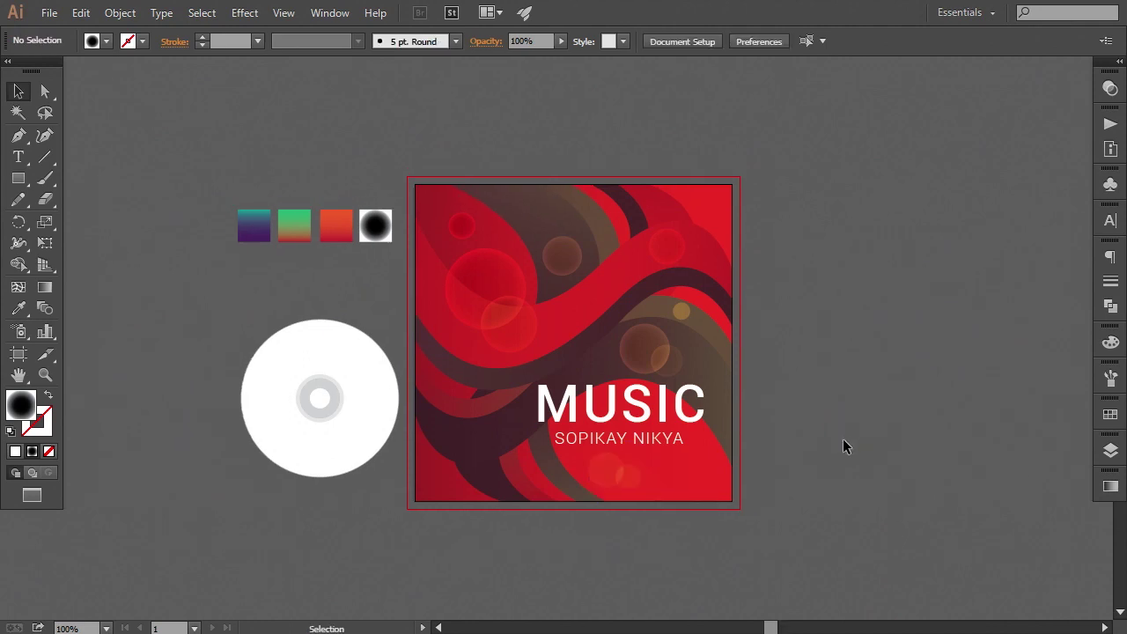
click(321, 440)
Move the white disc to the right of the cover and delete the colour swatches
drag(310, 448, 836, 402)
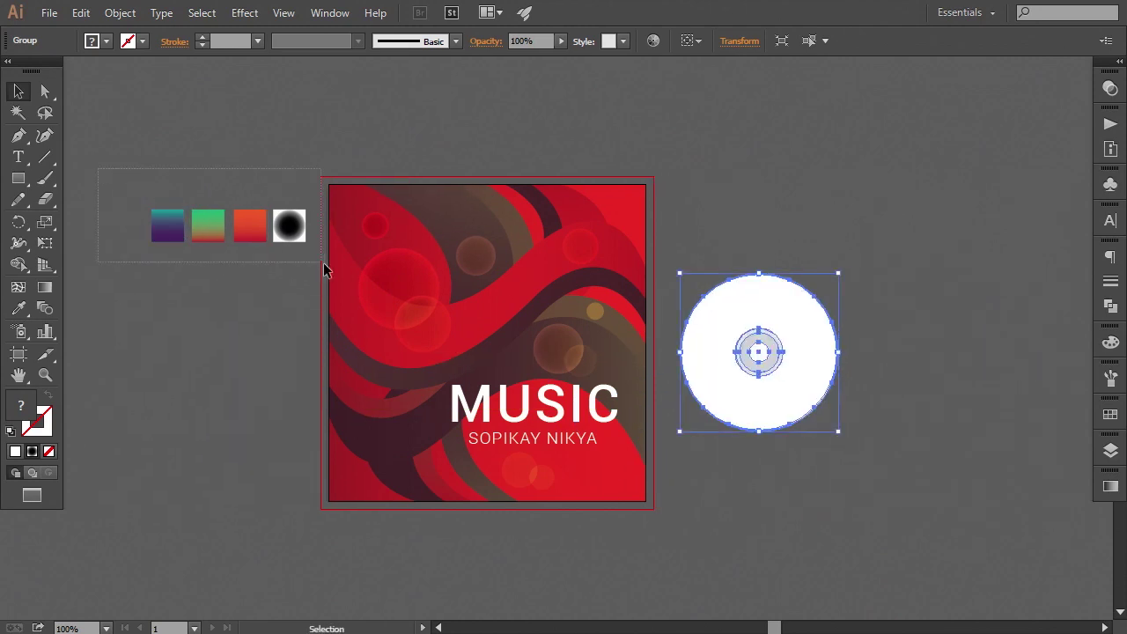
click(323, 263)
key(Delete)
drag(665, 468, 534, 462)
Resize the disc to 5 in by 5 in and lower it level with the cover
click(608, 352)
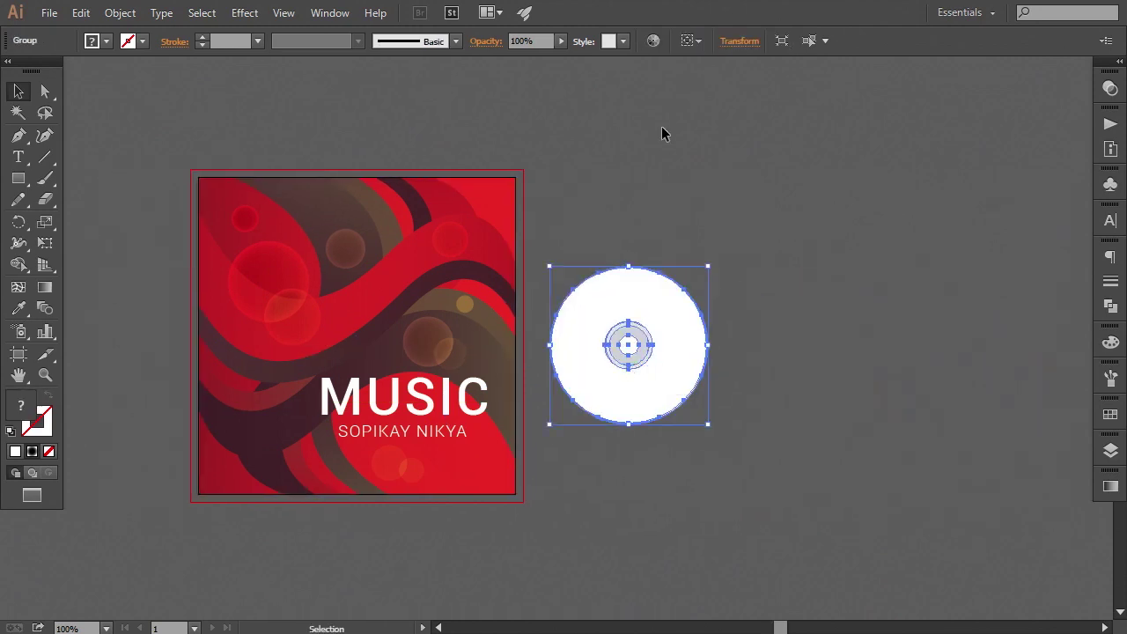
click(731, 44)
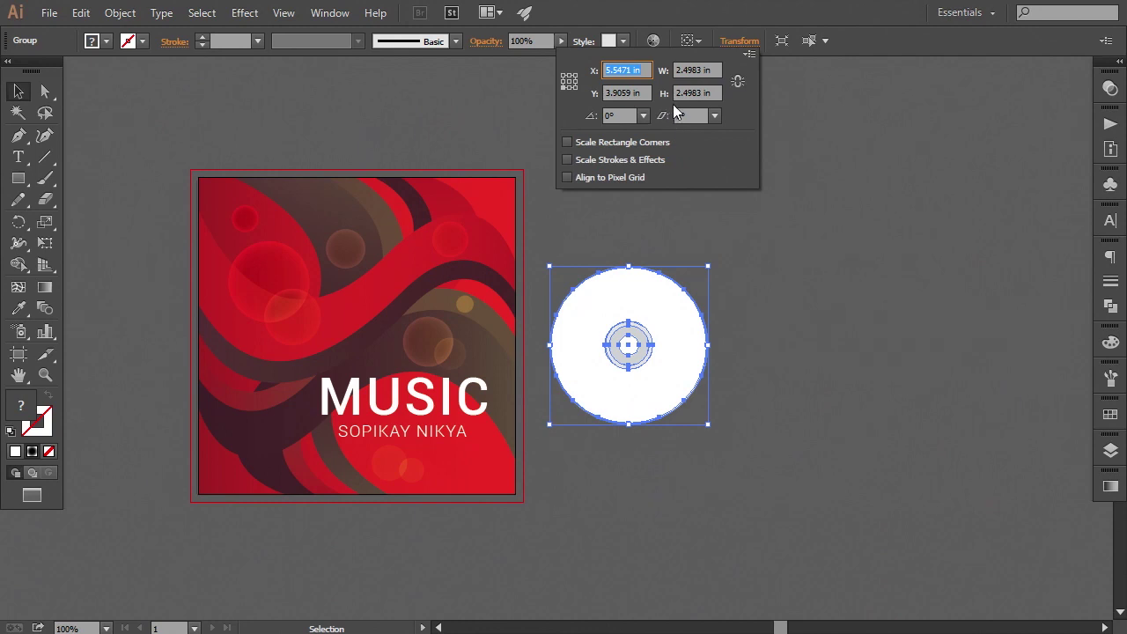
click(700, 70)
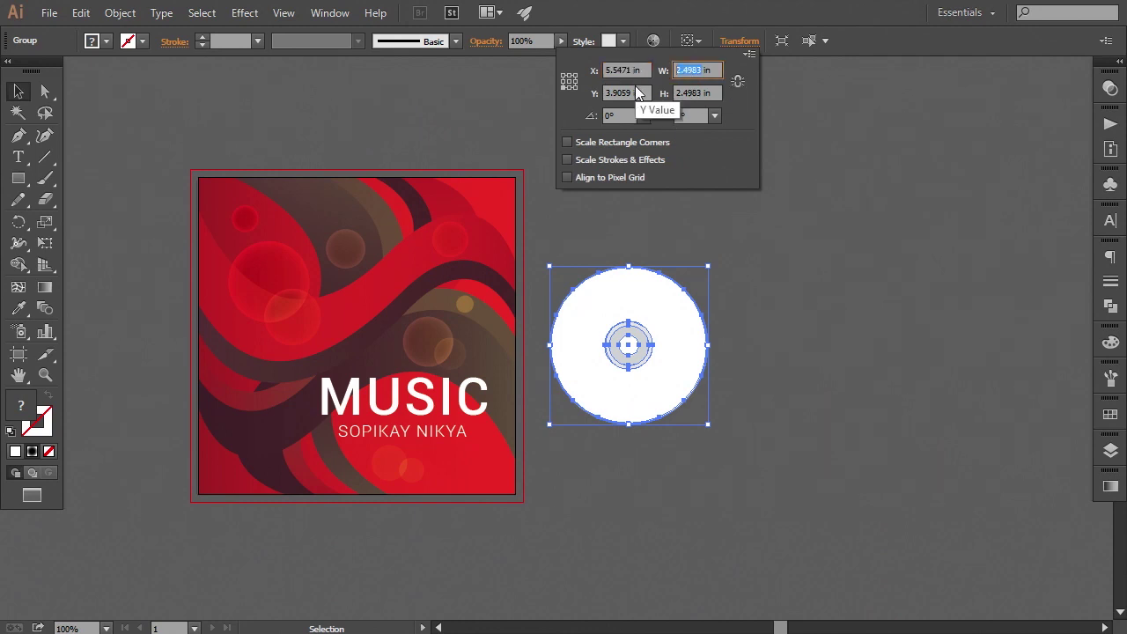
text(5)
key(Tab)
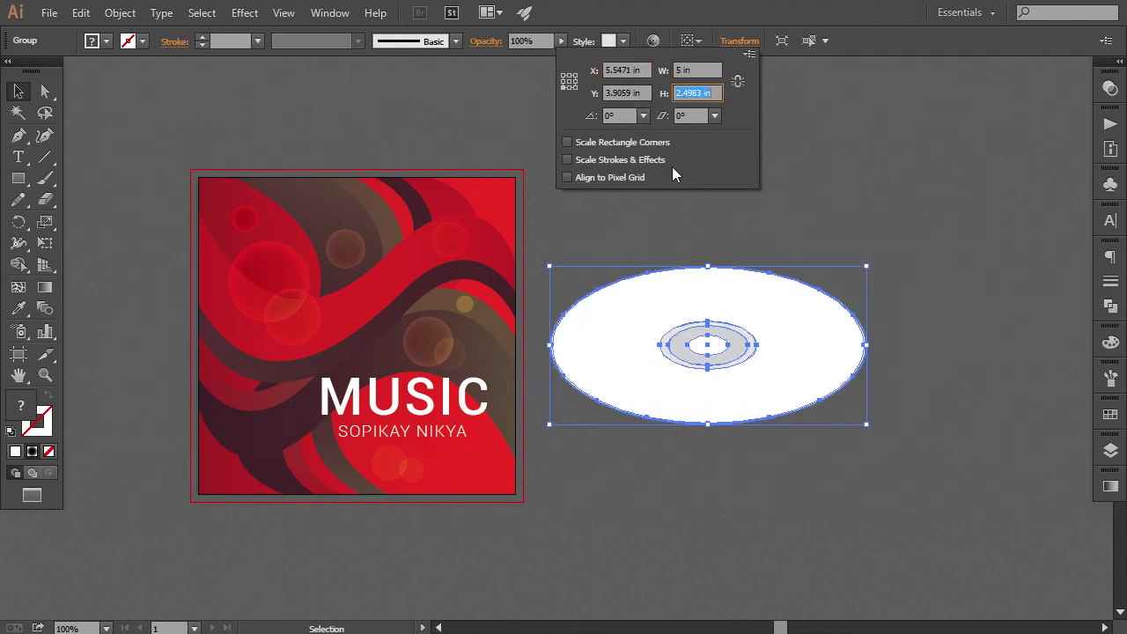
text(5)
key(Return)
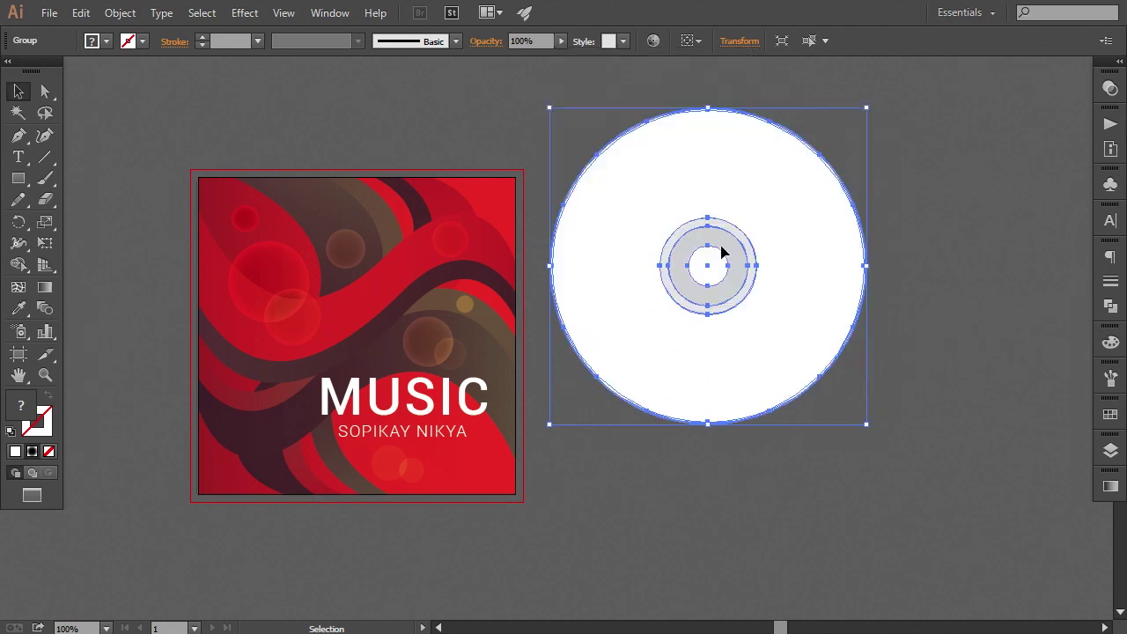
drag(739, 322, 740, 389)
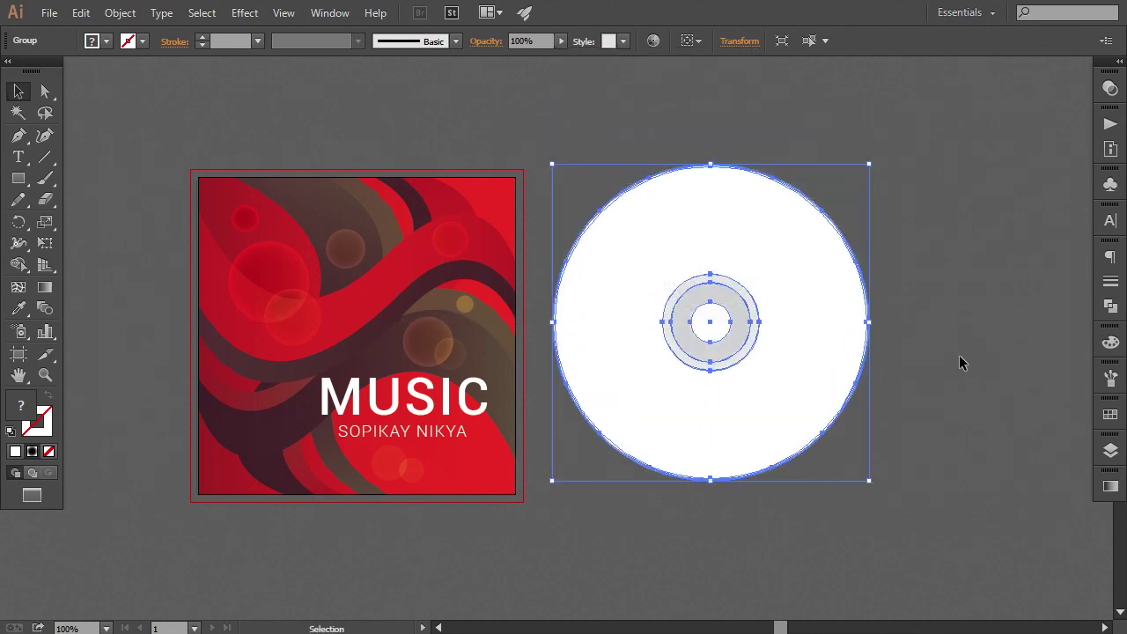
key(Down)
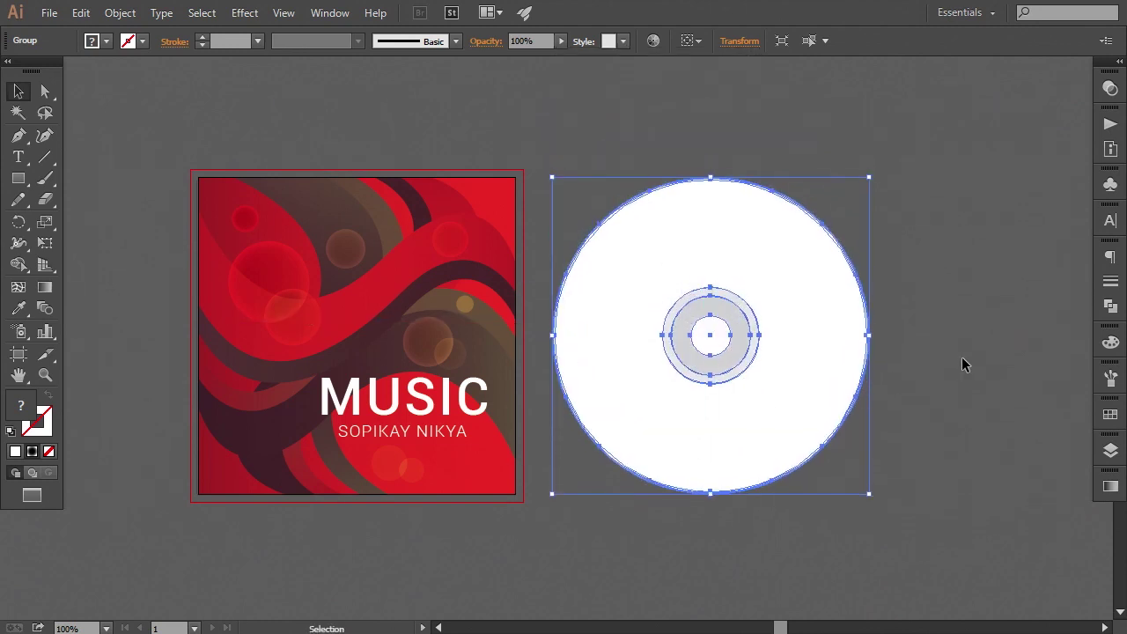
key(Down)
key(Down)
key(Down)
Select all the cover artwork and group it
click(995, 388)
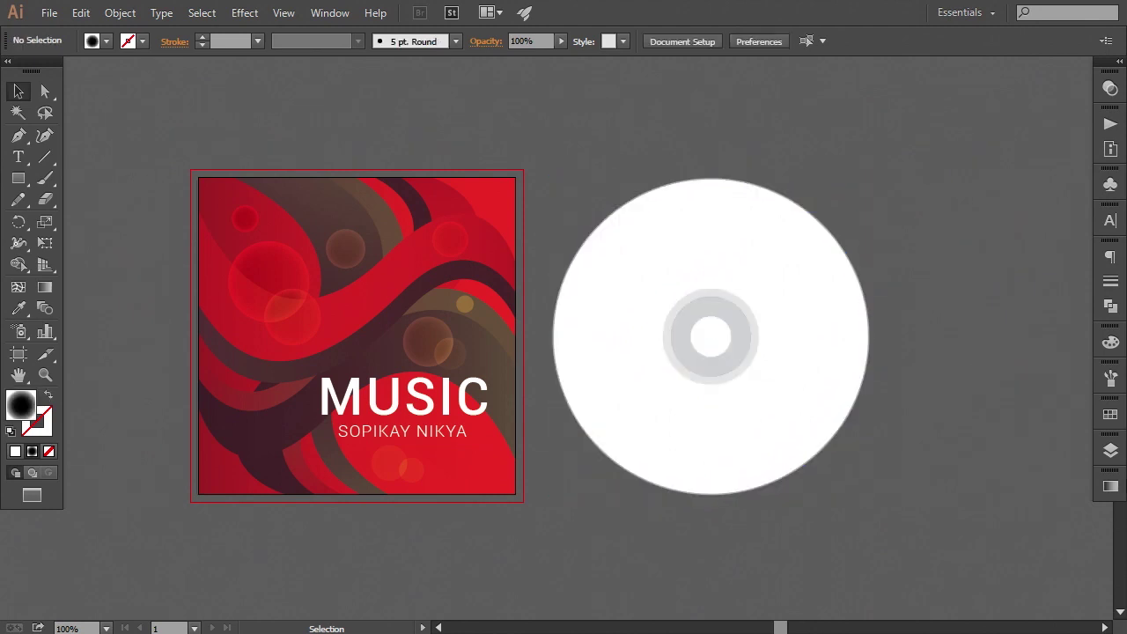
click(1111, 450)
drag(793, 458, 682, 466)
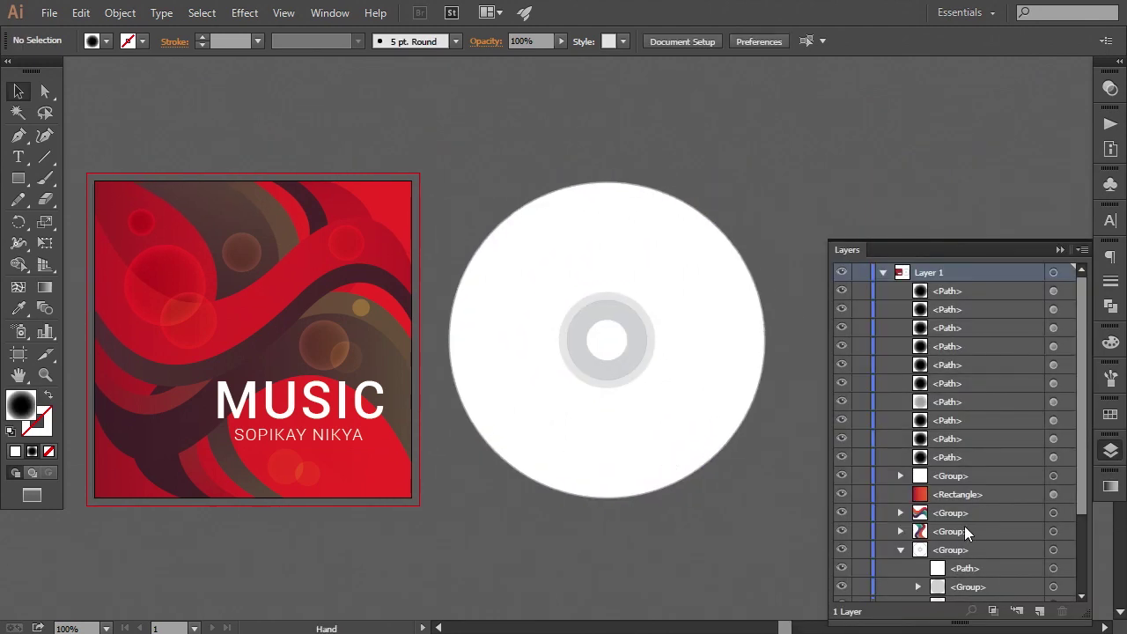
click(694, 392)
scroll(939, 546, down, 3)
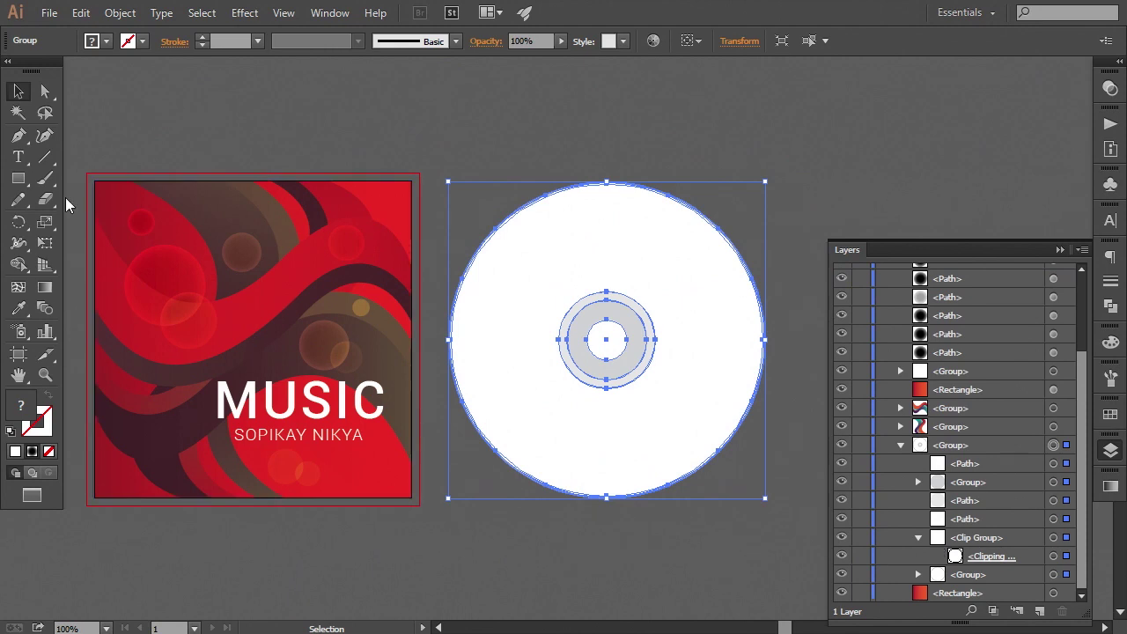
drag(81, 167, 429, 529)
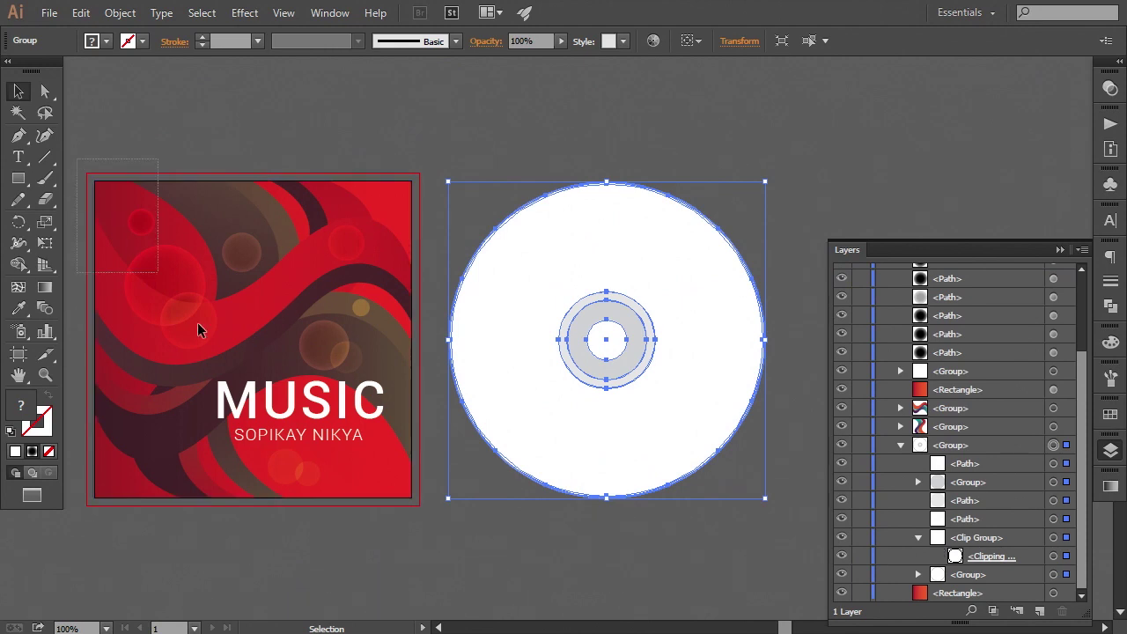
click(123, 12)
click(189, 124)
click(239, 134)
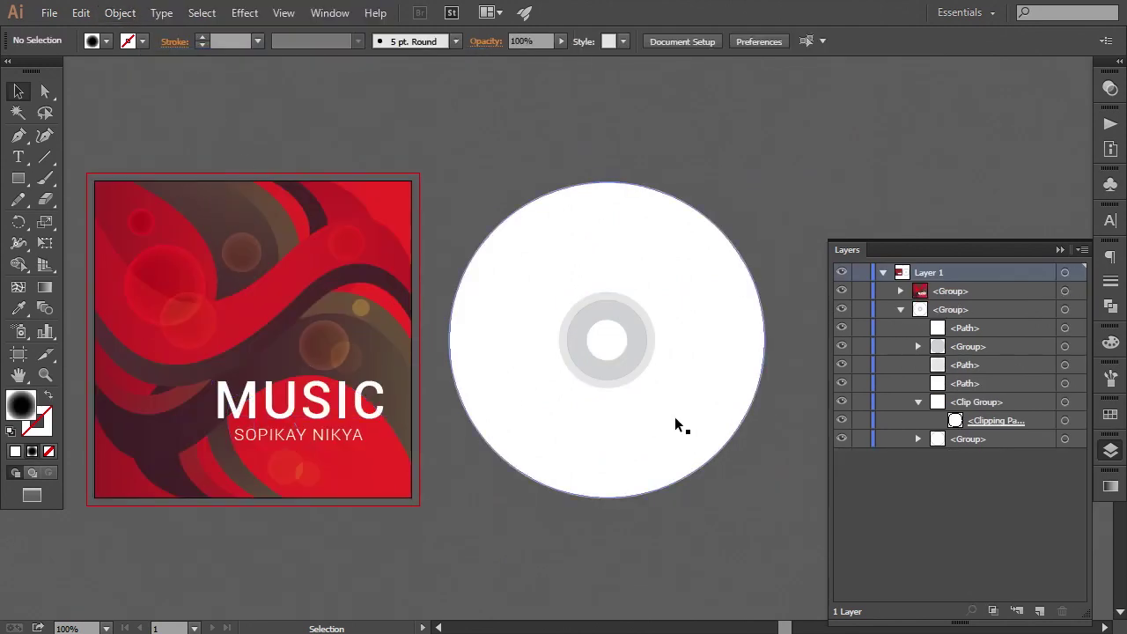
Alt-drag a copy of the cover group onto the disc and place it inside the disc's Clip Group
click(371, 410)
drag(325, 424, 678, 423)
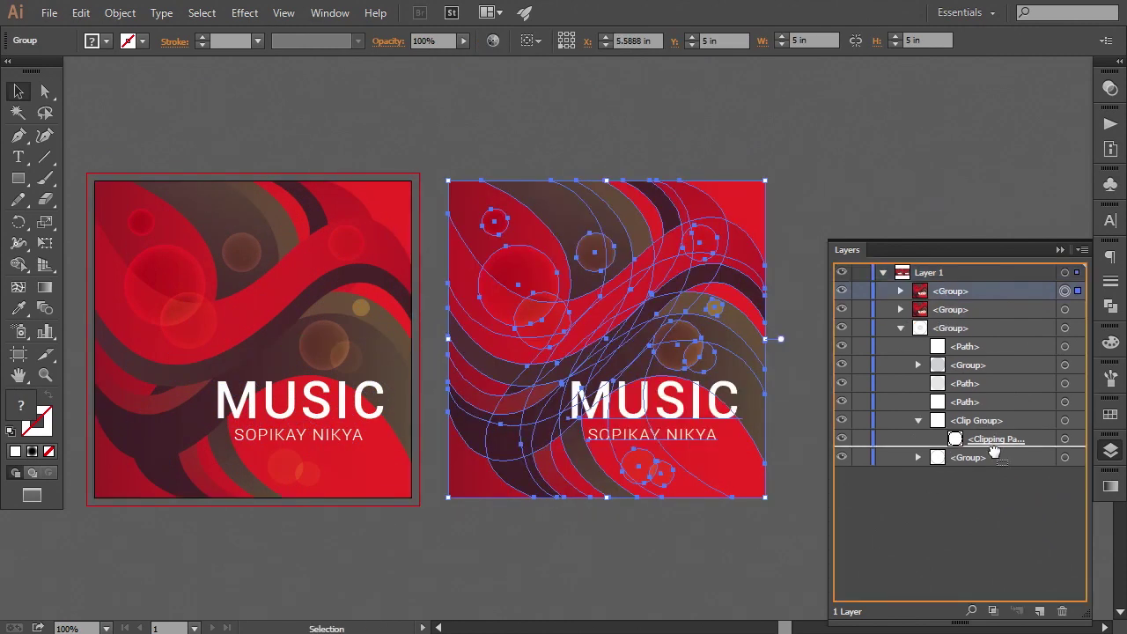
drag(943, 291, 993, 445)
click(936, 439)
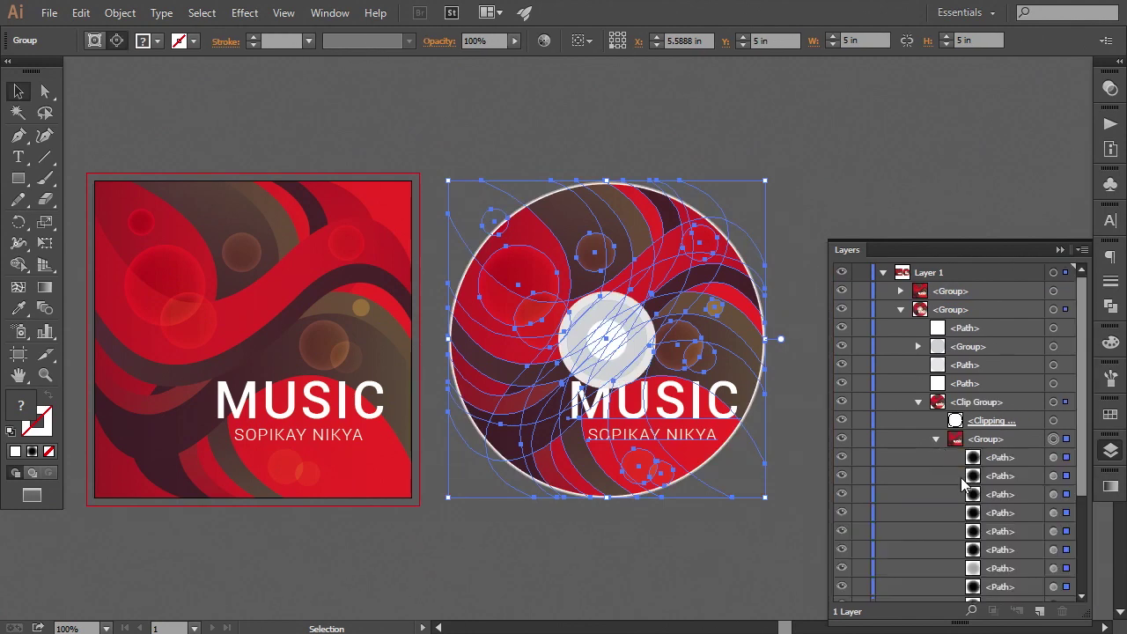
click(695, 569)
drag(697, 565, 666, 565)
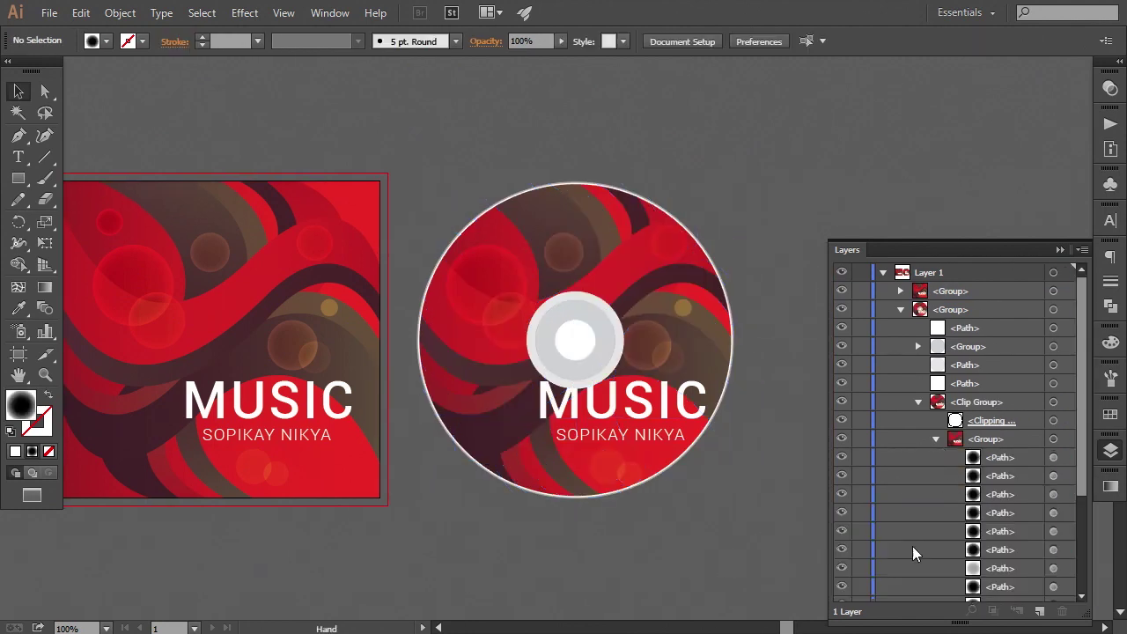
scroll(965, 508, down, 5)
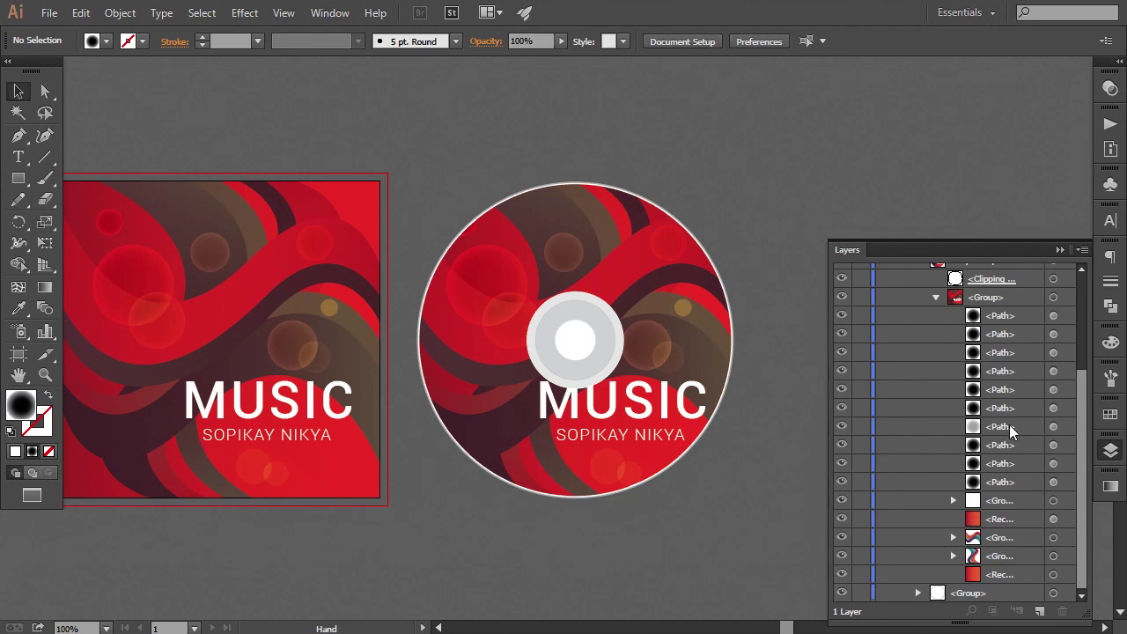
scroll(1027, 409, up, 4)
scroll(1005, 454, down, 2)
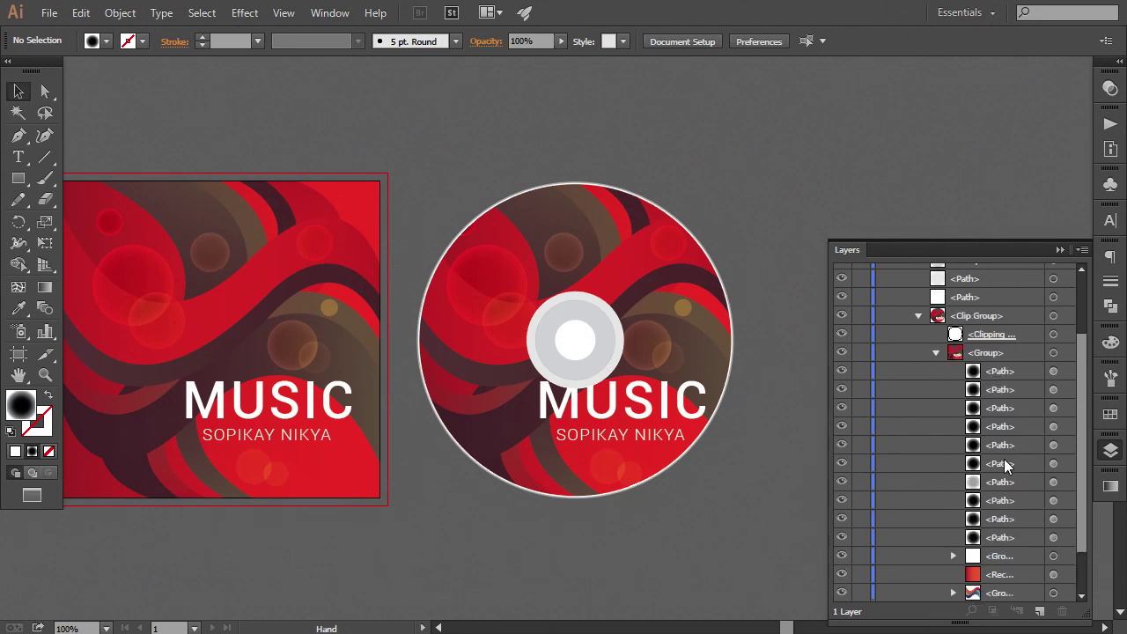
scroll(991, 493, down, 2)
Nudge the disc's MUSIC title block four steps left and two steps down
click(1054, 501)
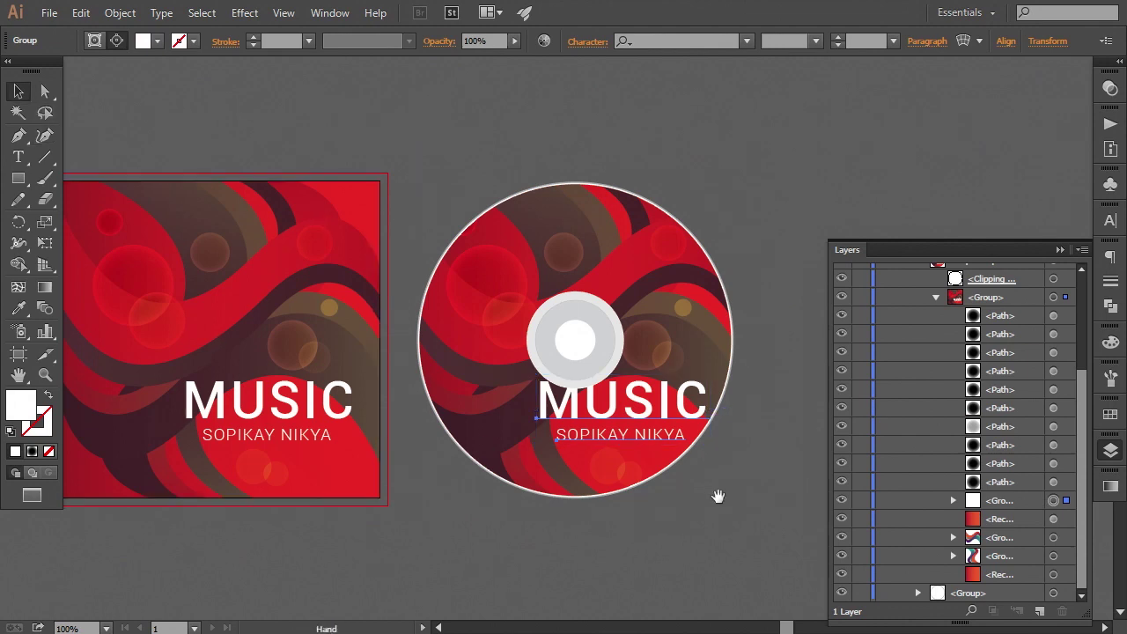
drag(721, 502, 709, 501)
key(Left)
key(Left)
key(Left)
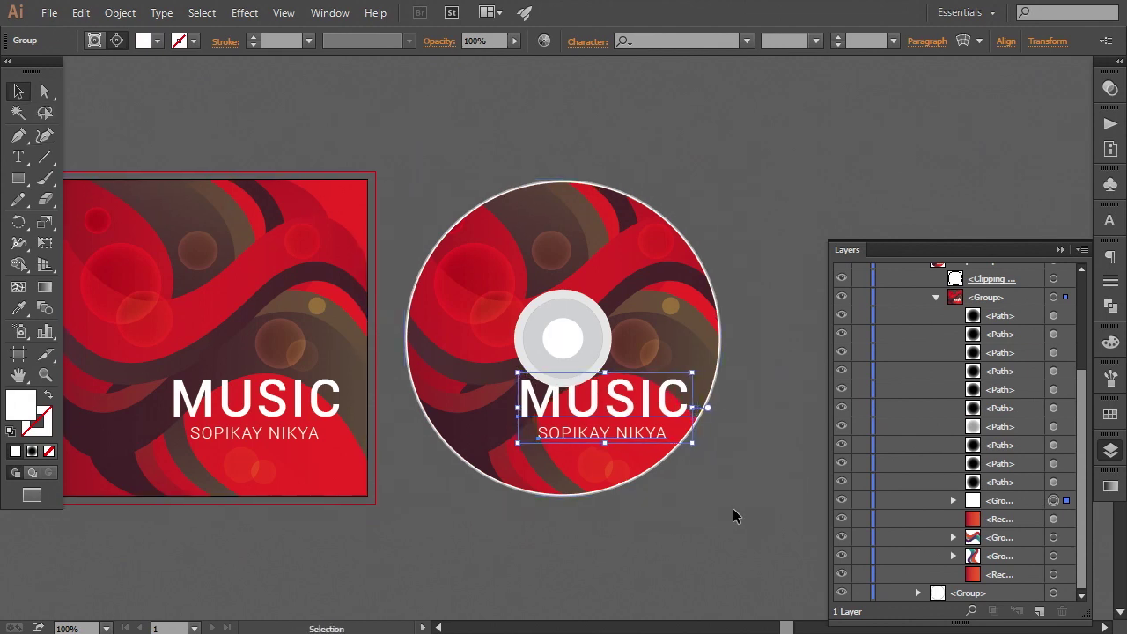
key(Left)
key(Left)
key(Left)
key(Left)
key(Left)
key(Left)
key(Left)
key(Left)
key(Left)
key(Left)
key(Left)
key(Left)
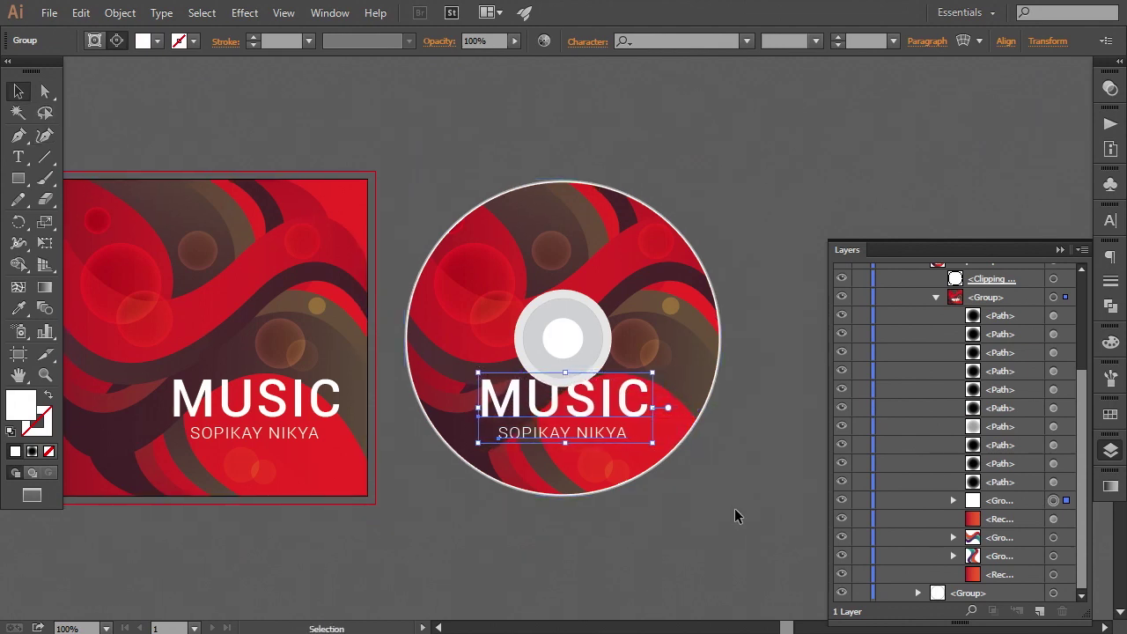
key(Left)
key(Left)
key(Down)
key(Down)
key(Down)
key(Down)
key(Down)
key(Down)
key(Down)
key(Down)
key(Down)
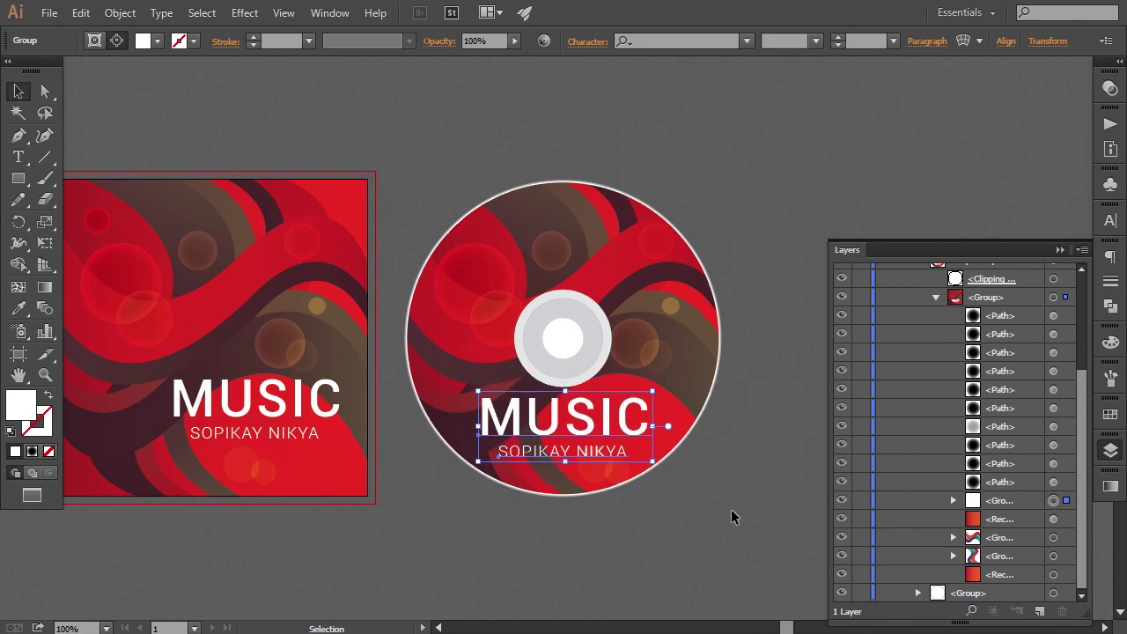
key(Down)
key(Left)
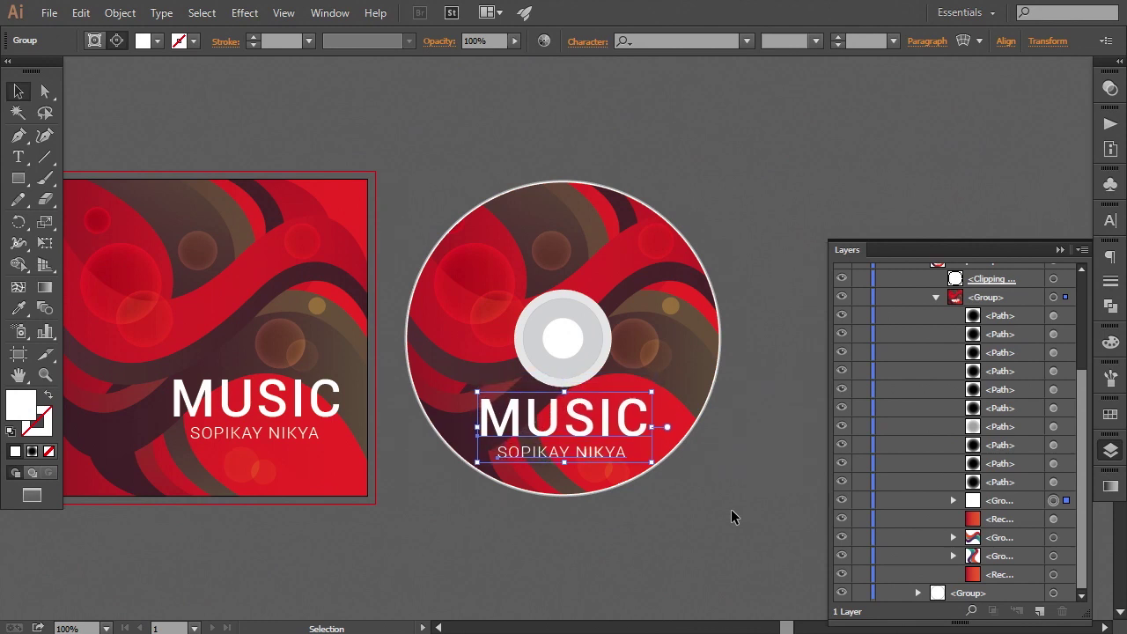
click(731, 511)
click(687, 345)
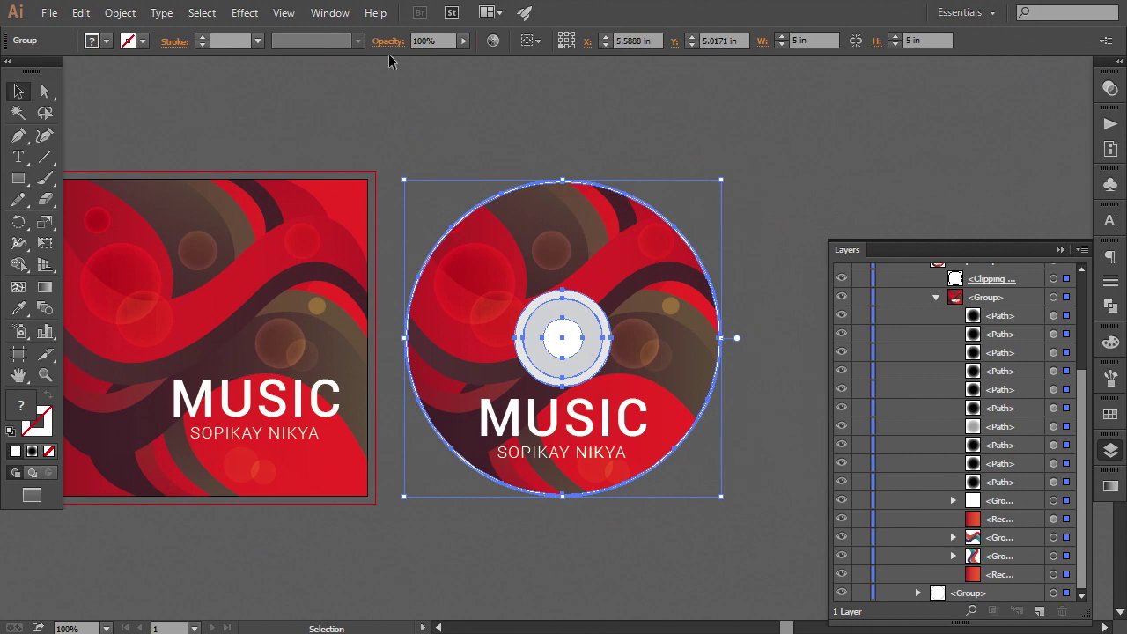
Show rulers, drag a vertical guide to the disc centre, and nudge the title block left and down
click(284, 13)
click(615, 401)
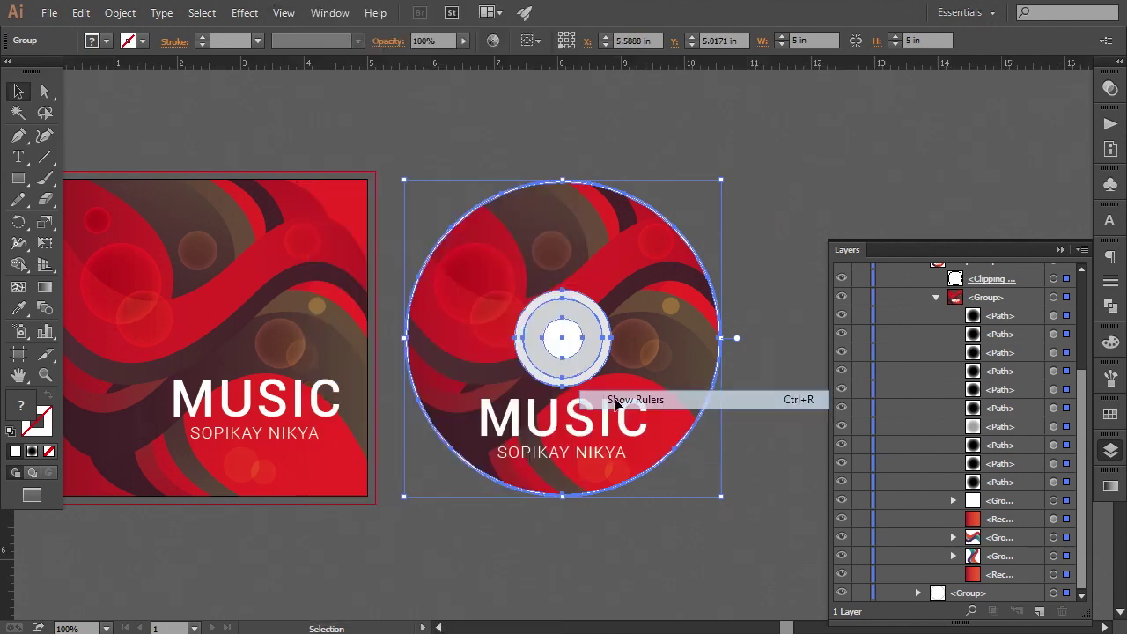
drag(7, 574, 564, 578)
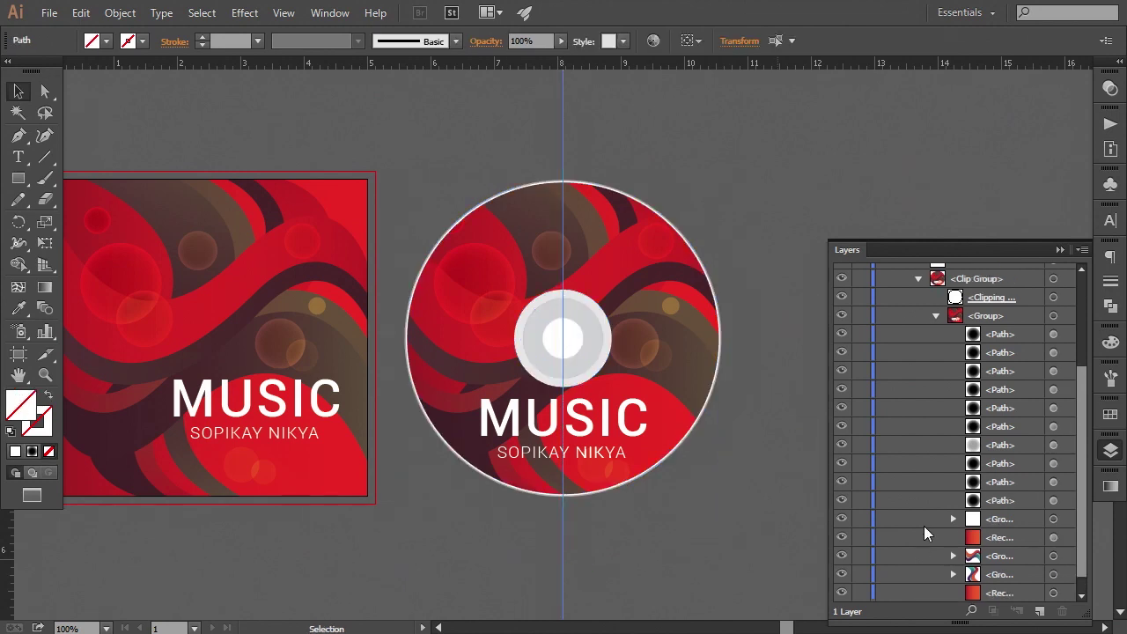
key(Left)
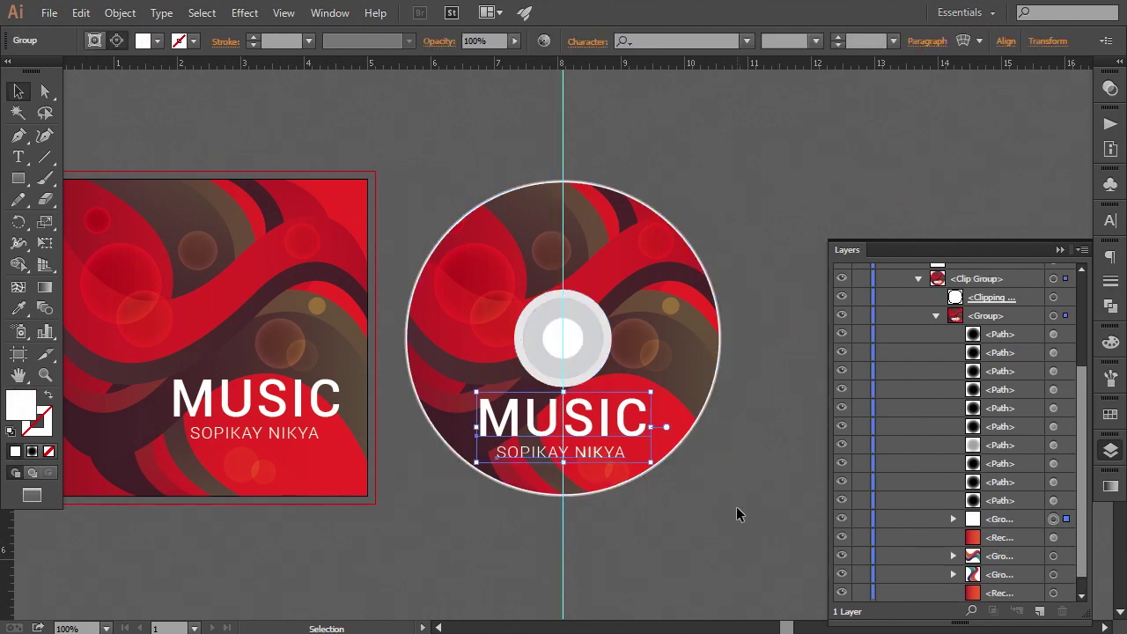
key(Down)
key(Down)
key(Down)
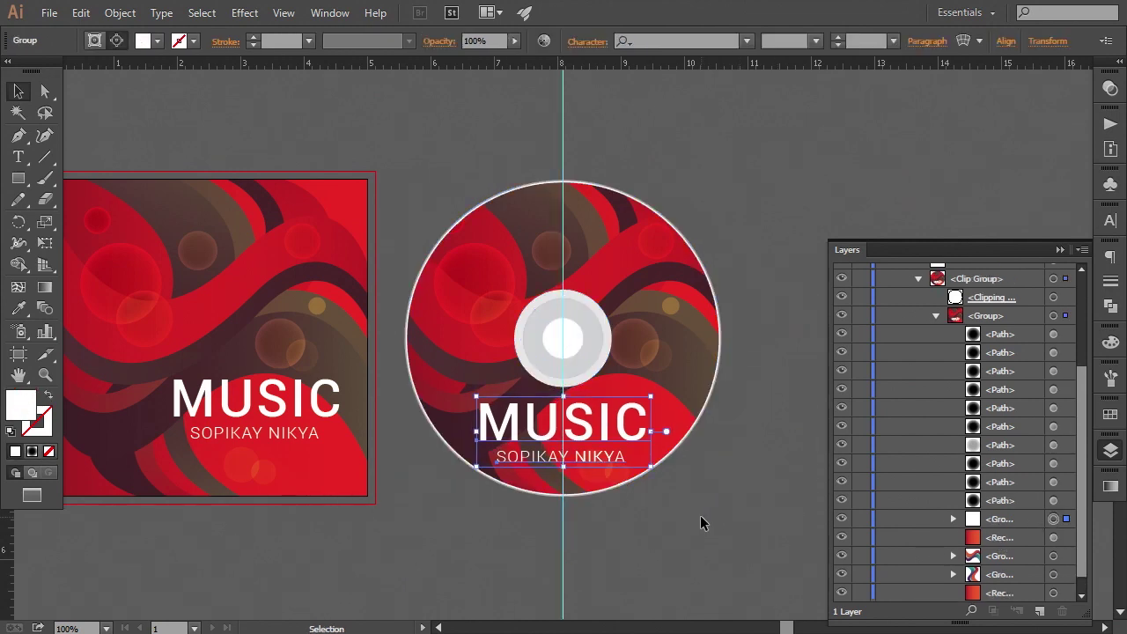
key(Down)
Check the title group's alignment against the guide while panning around the disc
click(700, 516)
drag(717, 496, 711, 498)
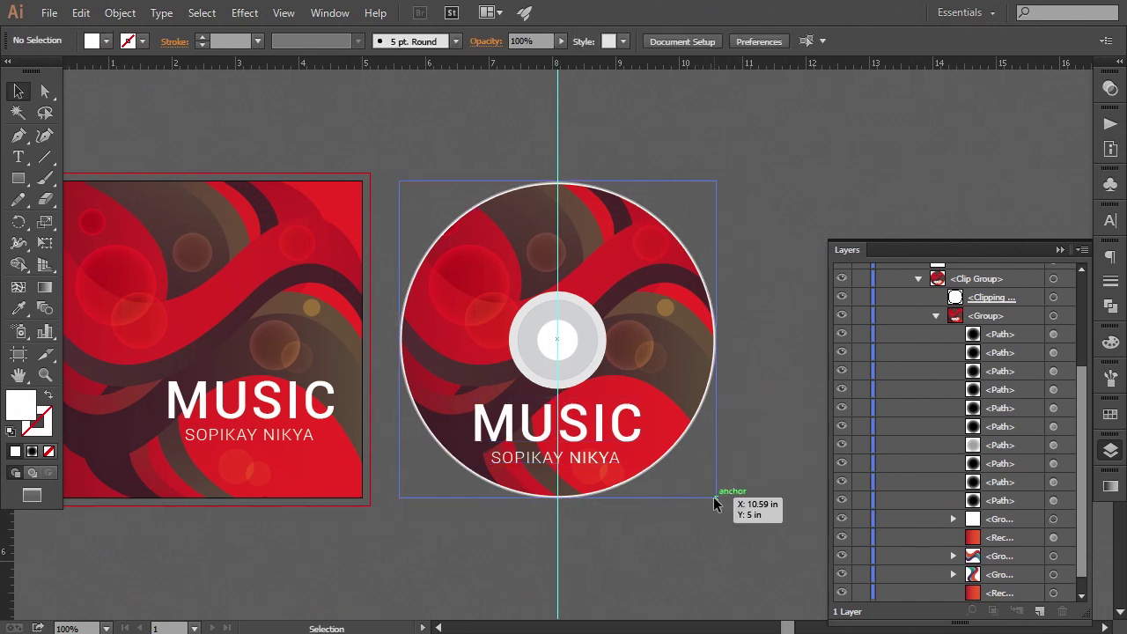
click(1053, 523)
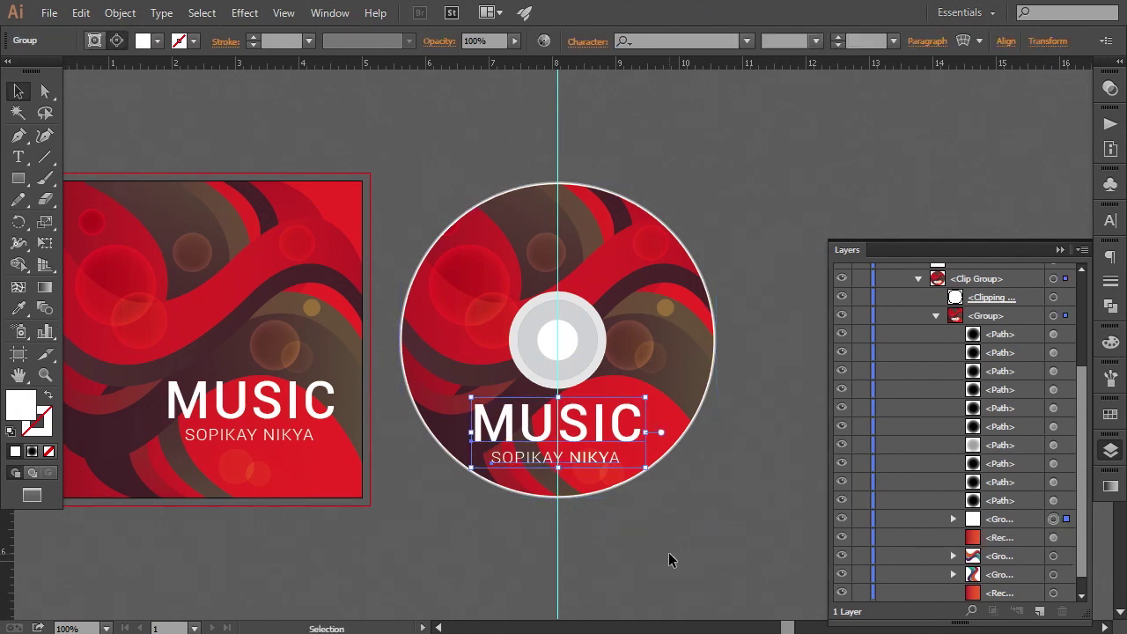
click(668, 552)
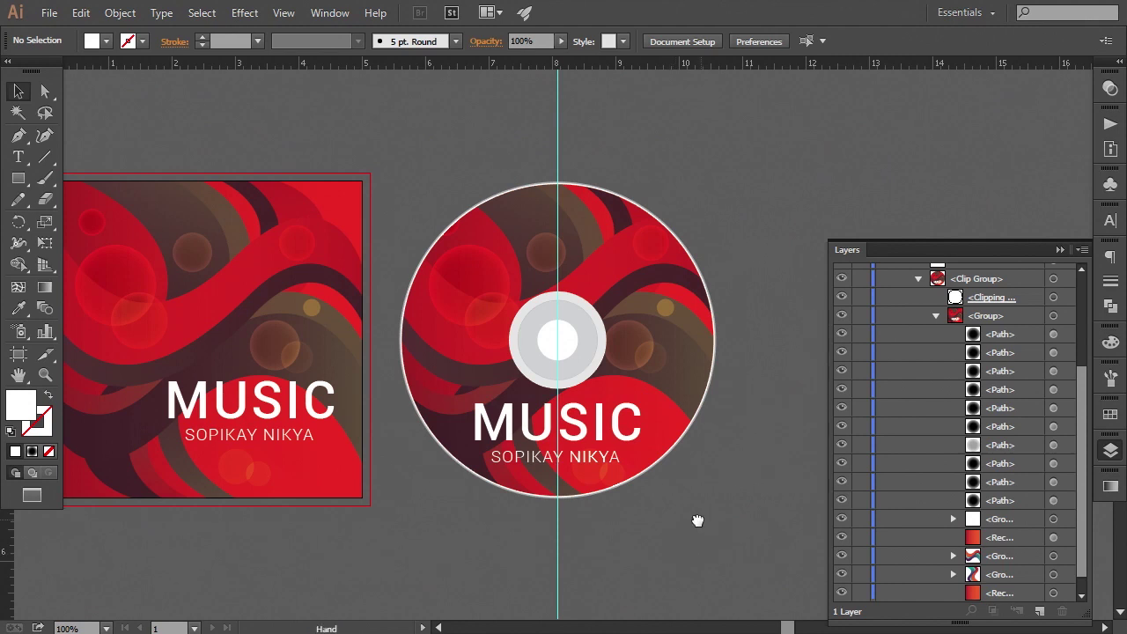
drag(695, 521, 690, 524)
click(1054, 518)
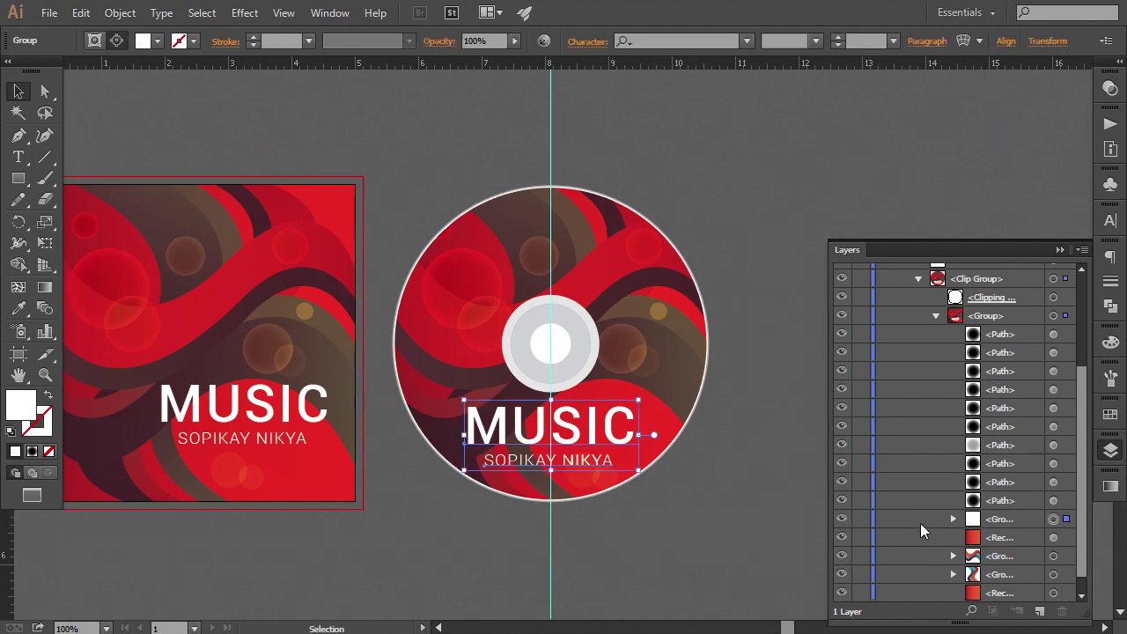
click(760, 524)
drag(732, 523, 744, 523)
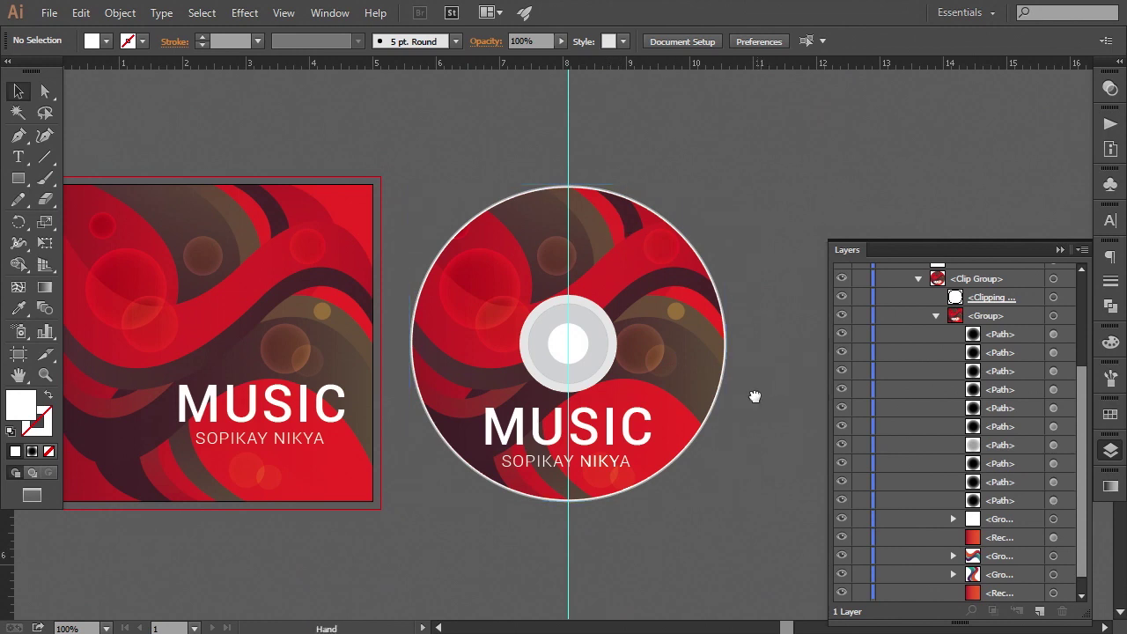
drag(753, 387, 748, 391)
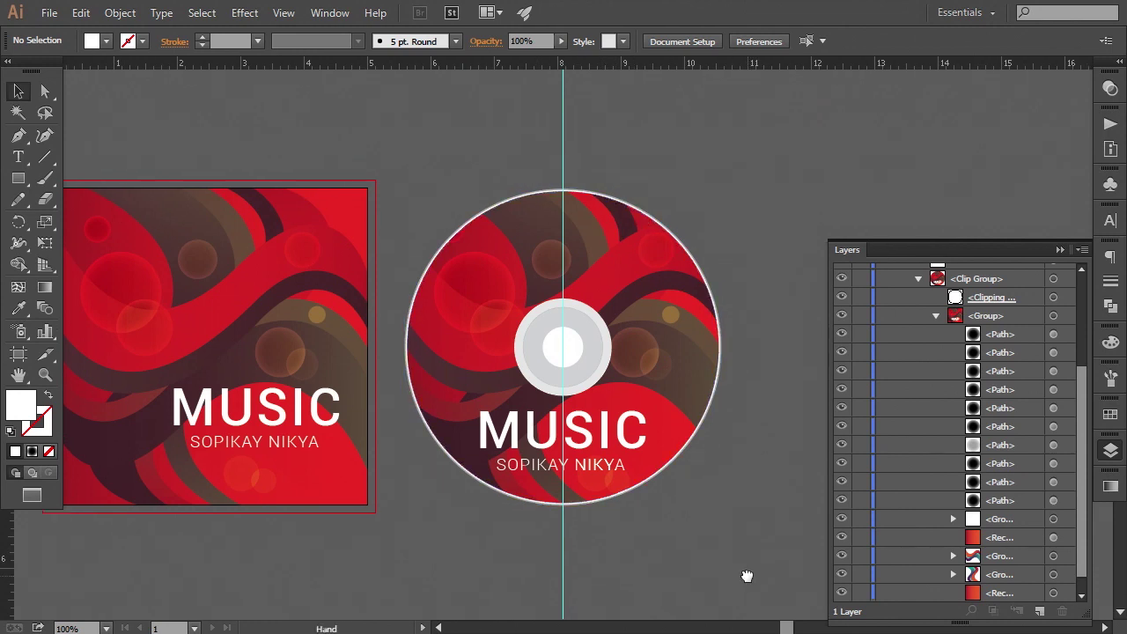
drag(747, 576, 739, 559)
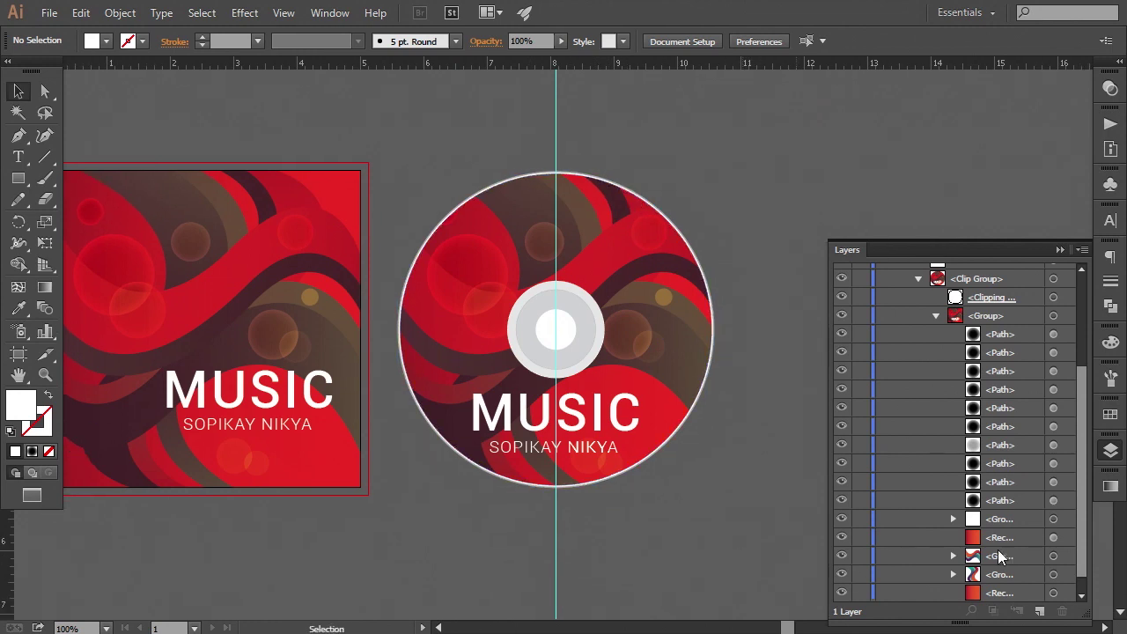
click(1053, 334)
click(1054, 352)
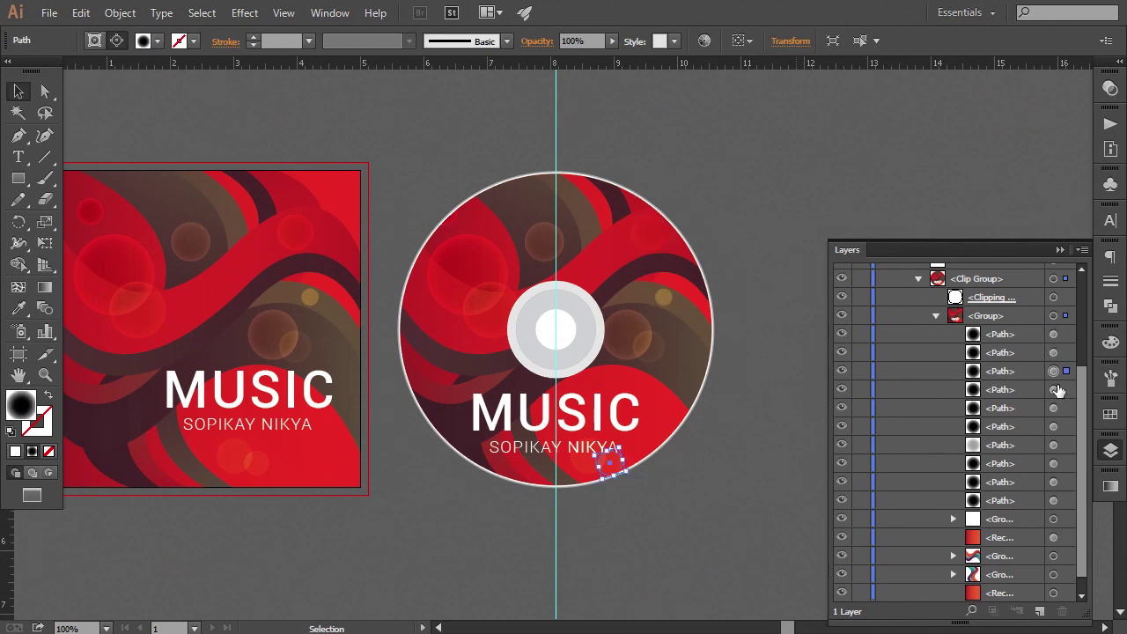
shift+click(1055, 389)
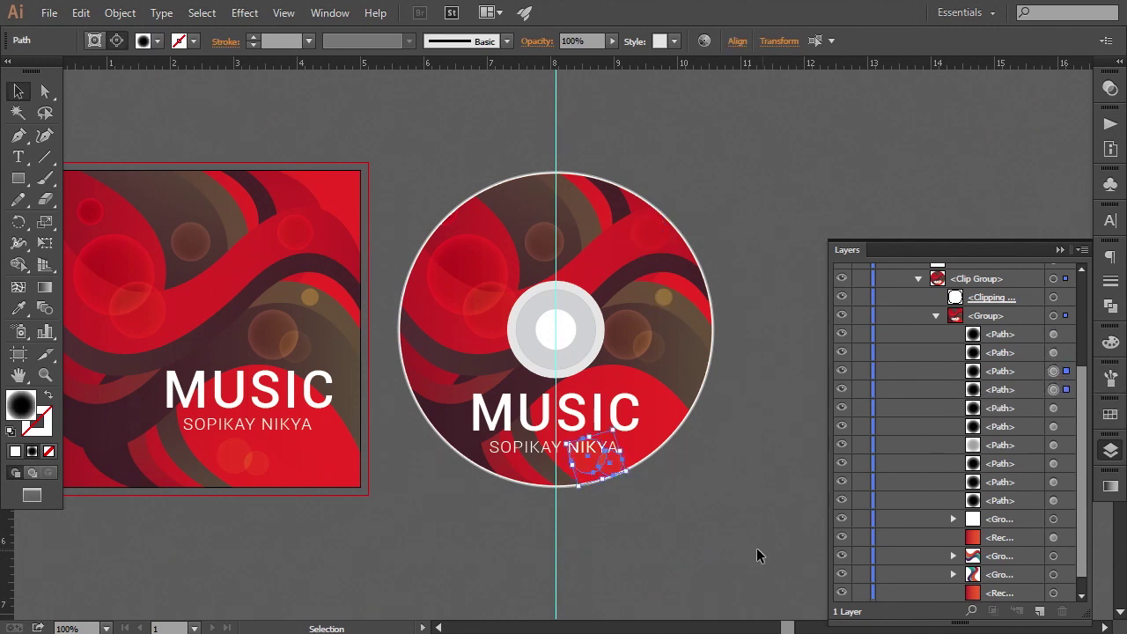
key(ctrl+plus)
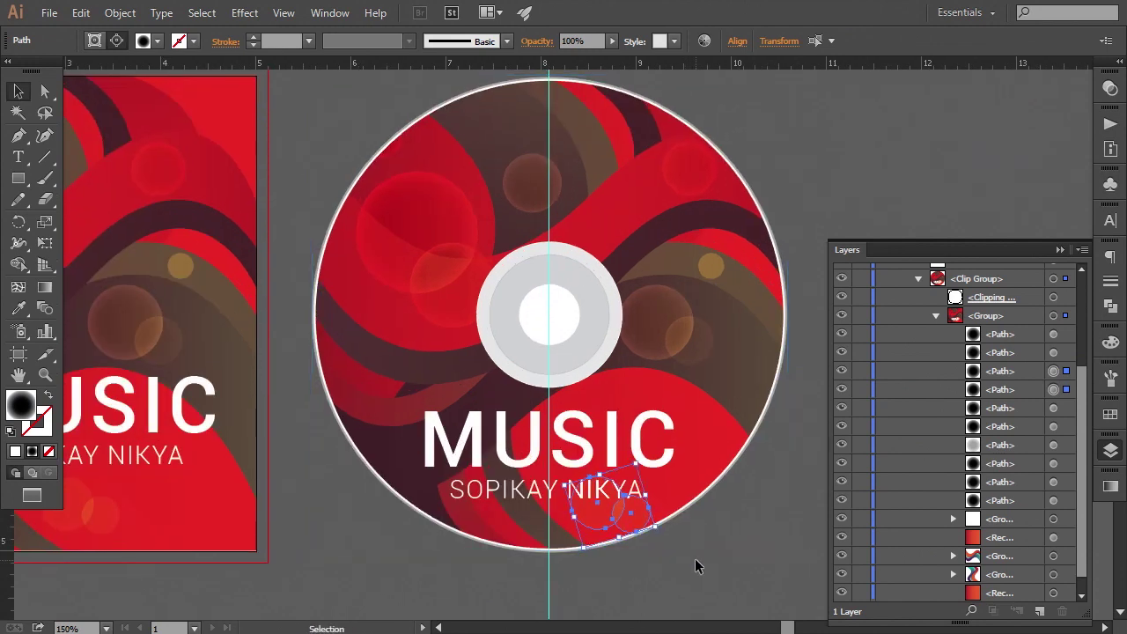
click(695, 558)
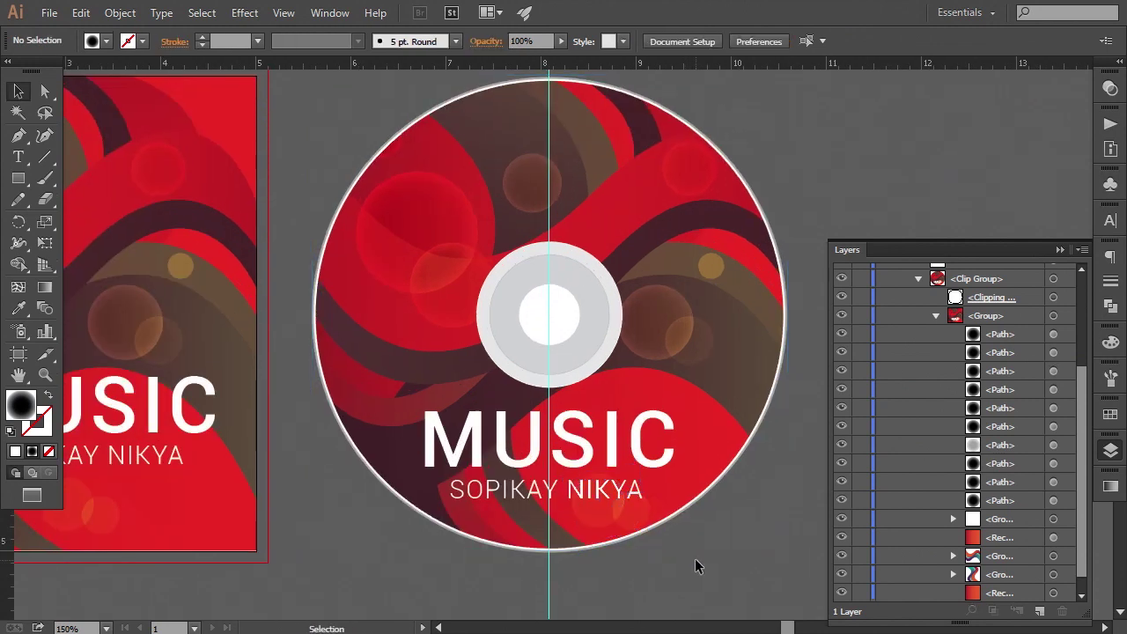
key(ctrl+minus)
key(ctrl+minus)
key(ctrl+minus)
key(ctrl+plus)
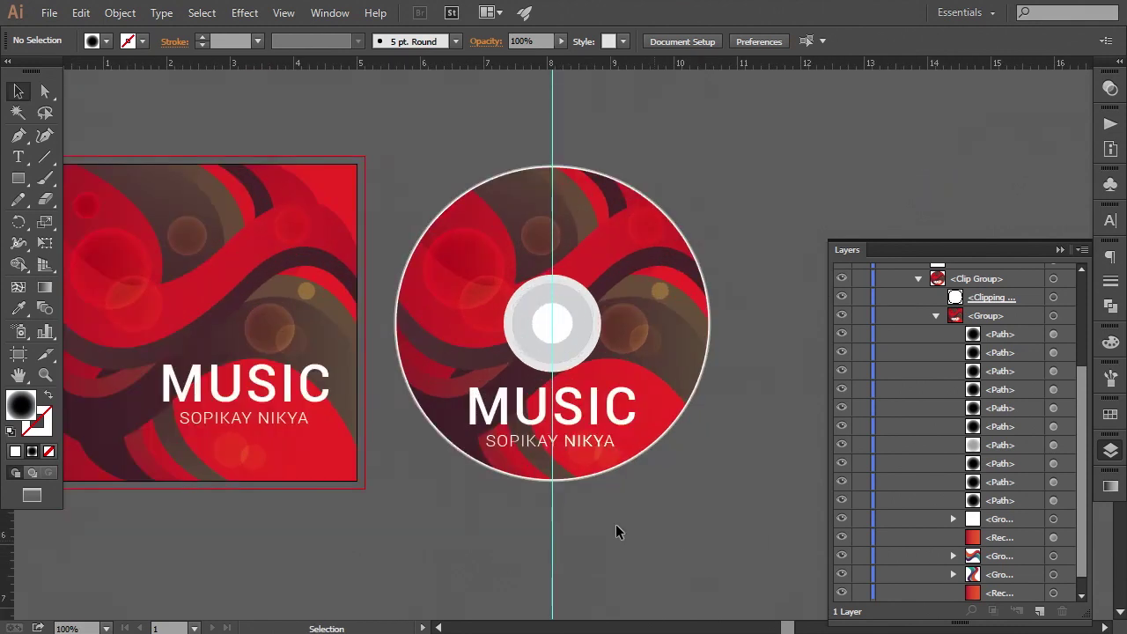
key(ctrl+plus)
Hide the rulers, collapse both top-level groups in Layers, and close the panel
key(slash)
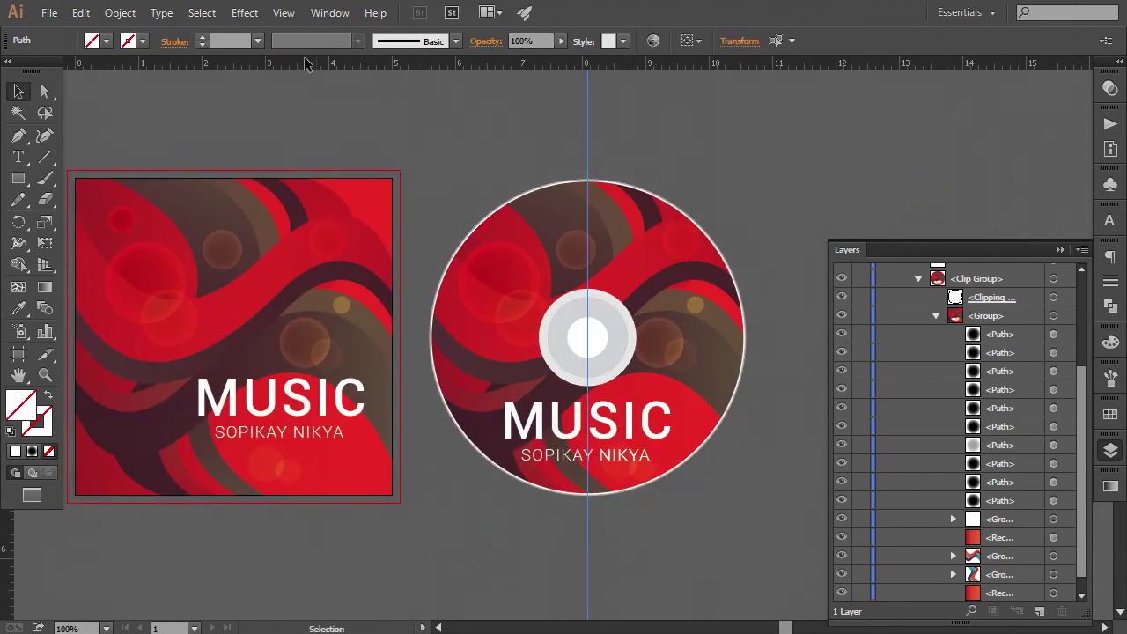
click(283, 13)
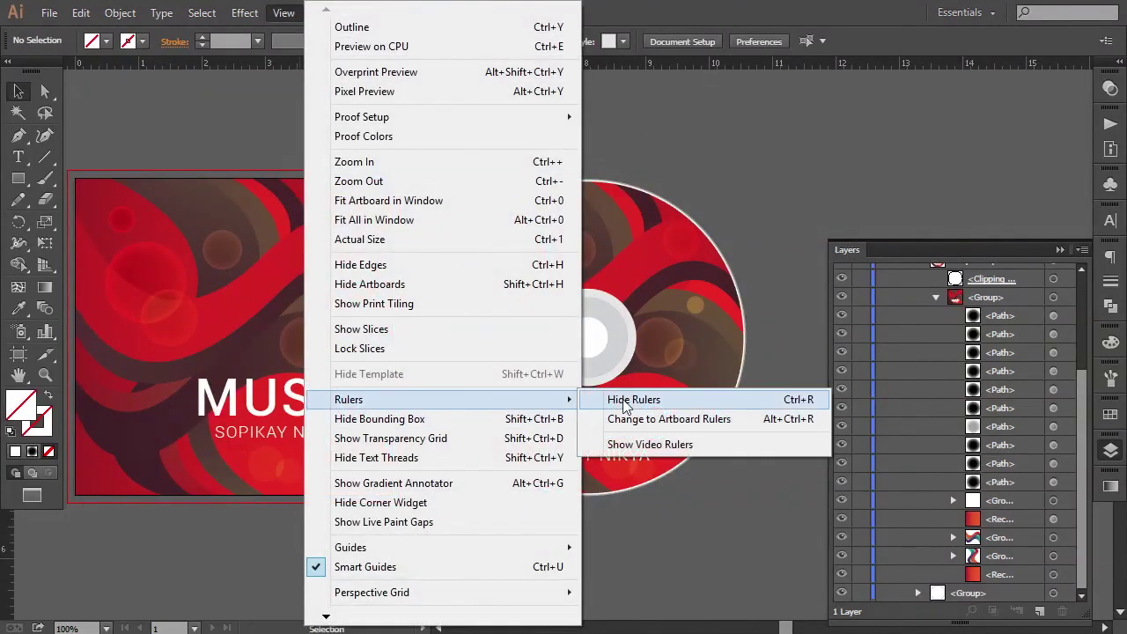
click(678, 399)
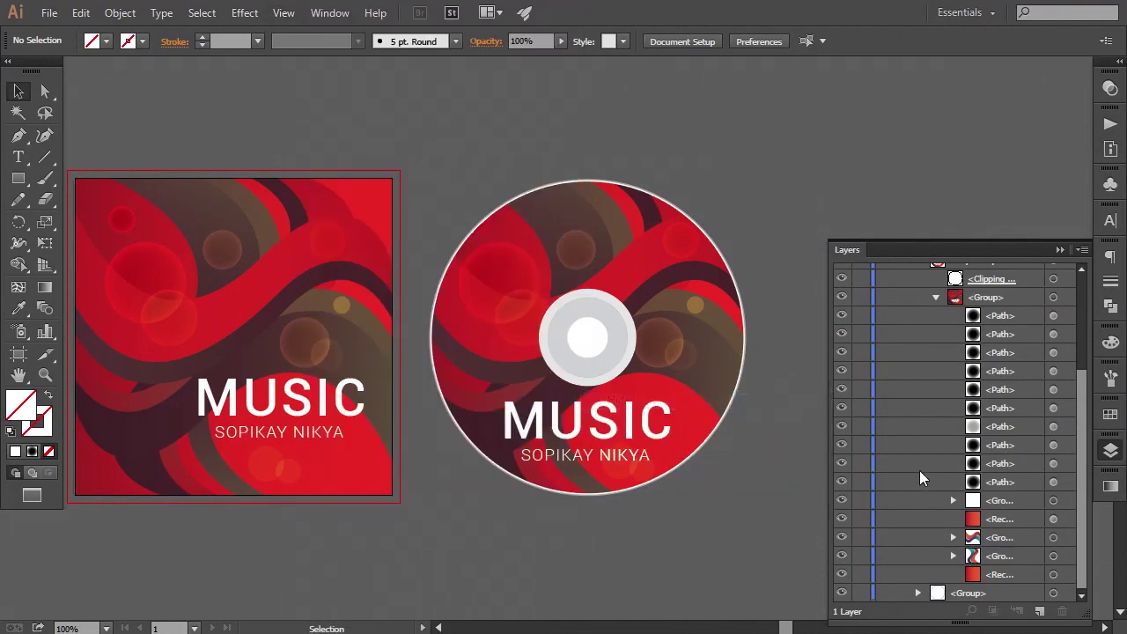
click(937, 296)
click(900, 310)
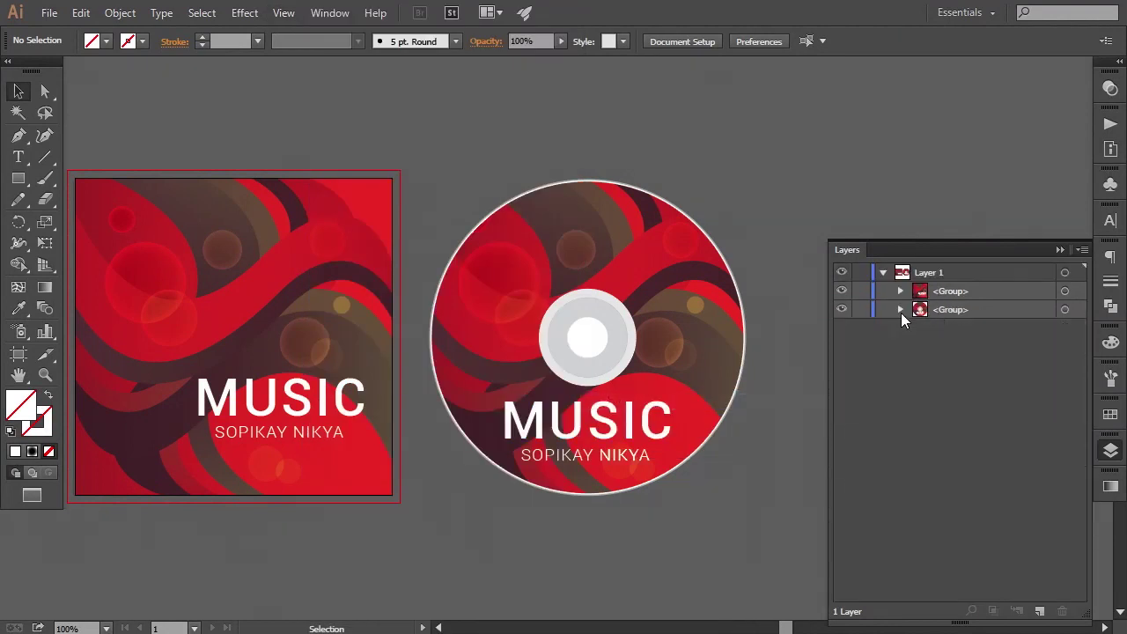
click(1060, 251)
drag(596, 474, 782, 478)
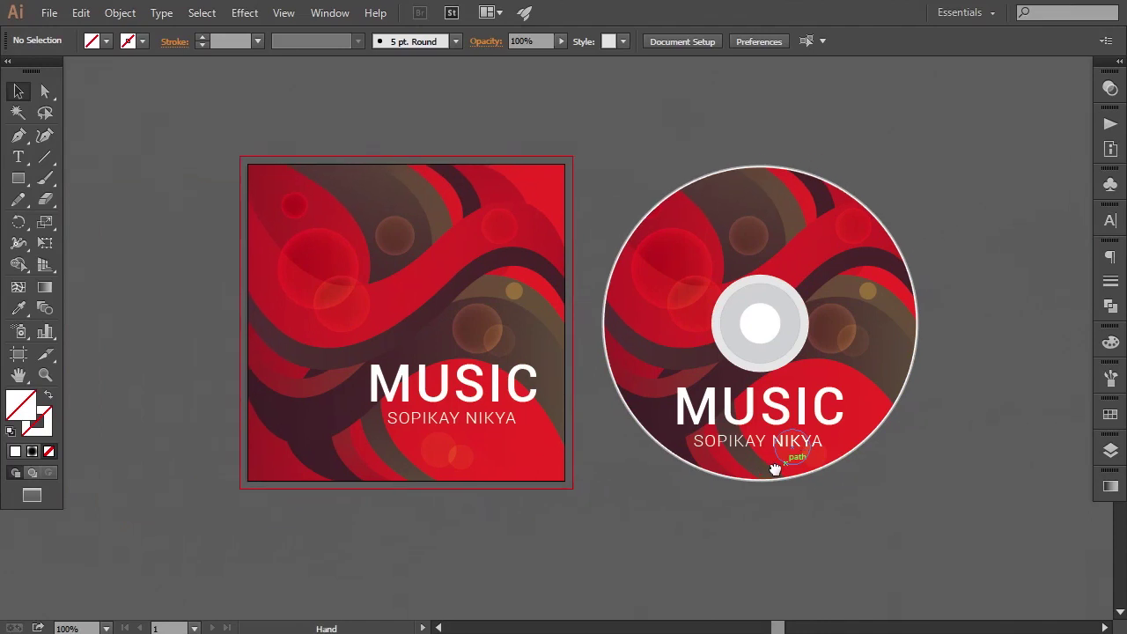
Zoom to 150% and pan to review the finished cover and disc label
key(ctrl+plus)
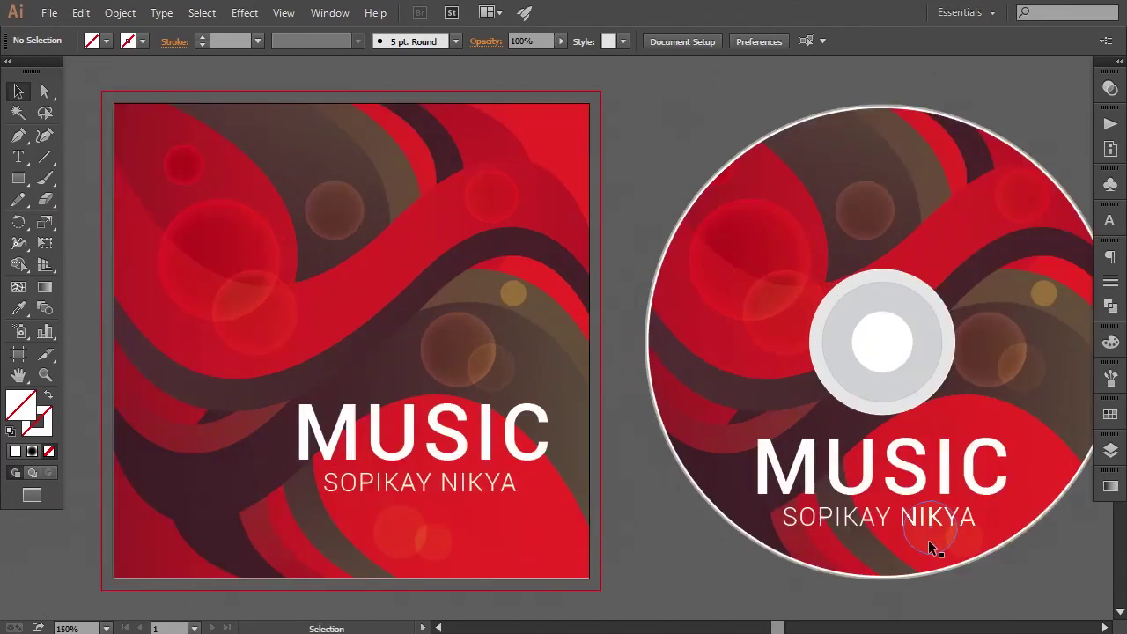
drag(841, 495, 802, 478)
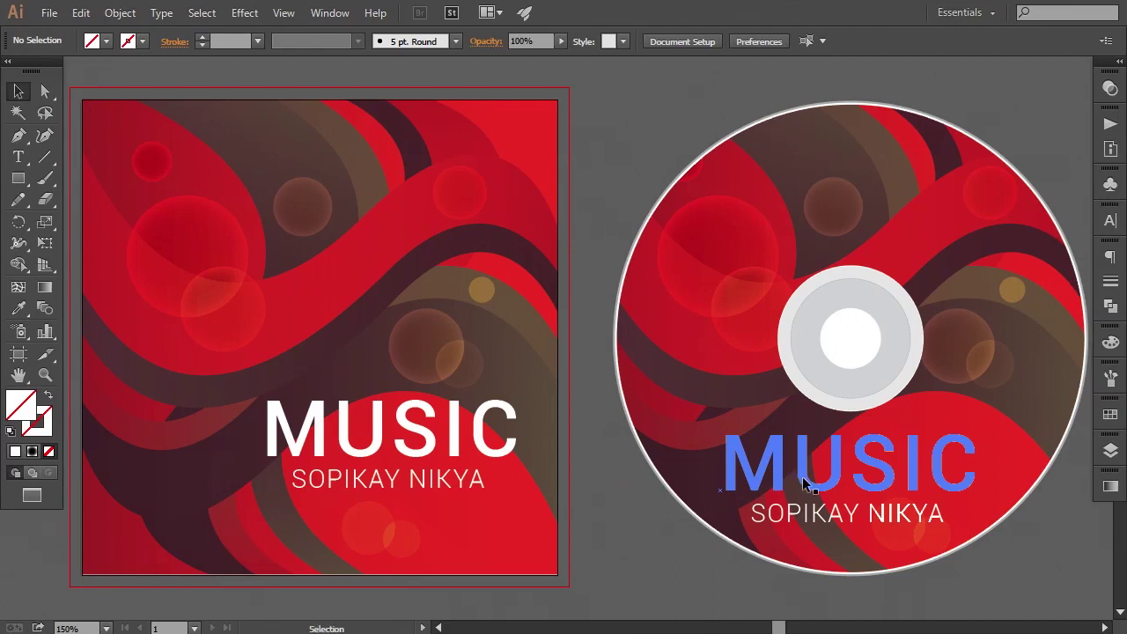